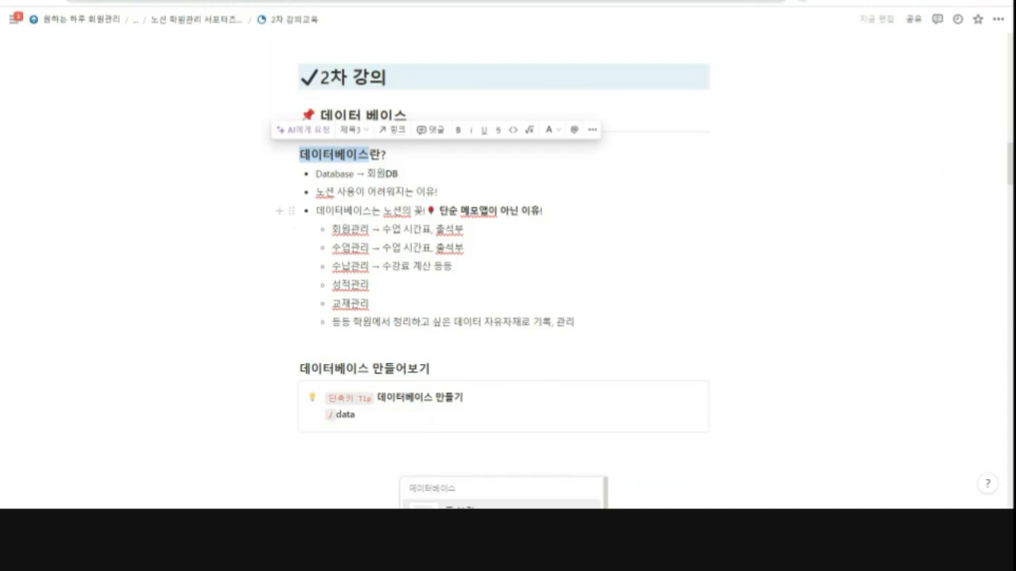
Go over the "Database → 회원DB" bullet under the heading "데이터베이스란?", highlighting its terms one by one.
scroll(504, 222, "down", 1)
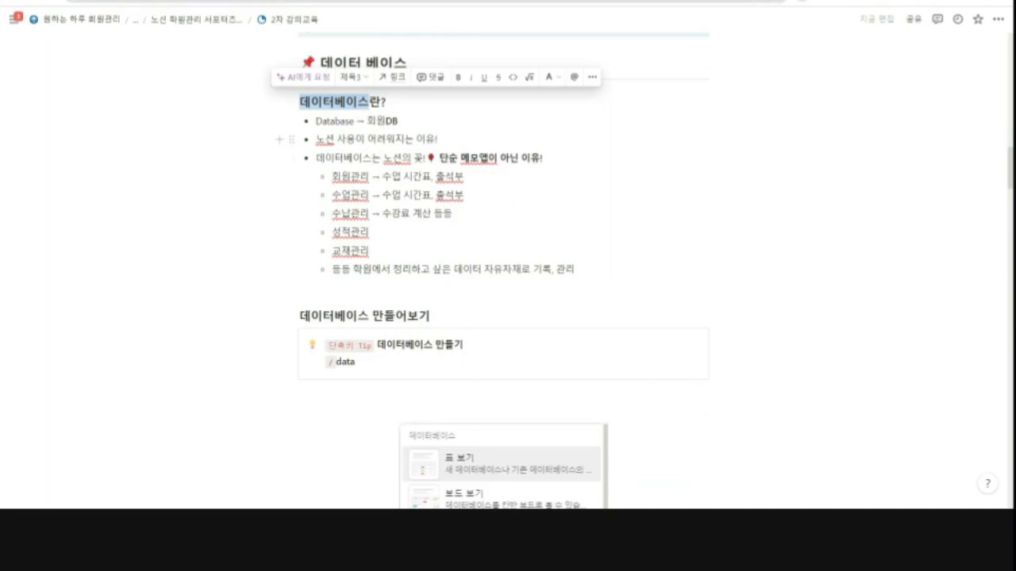
left_click(367, 121)
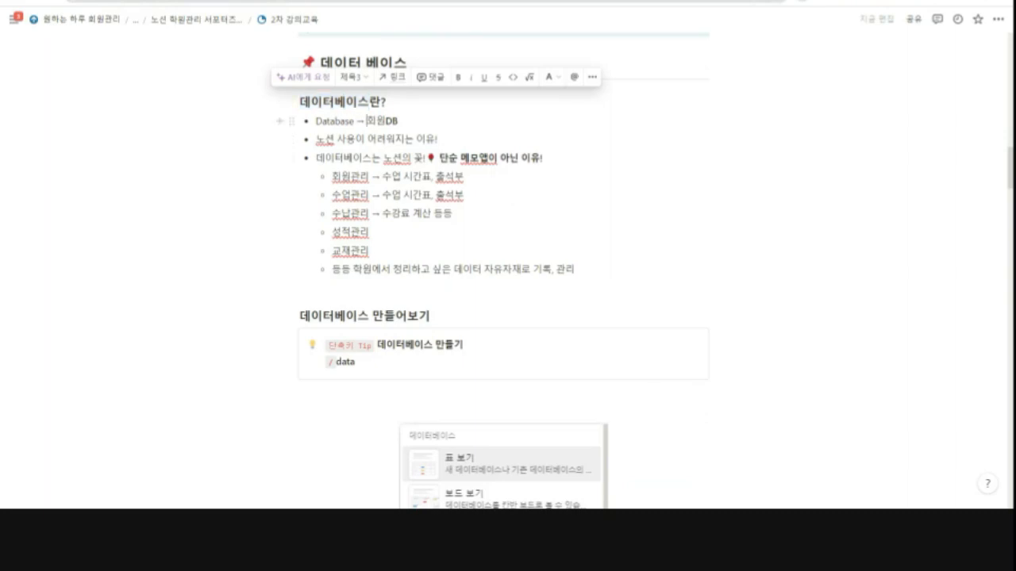
left_click_drag(397, 121, 366, 120)
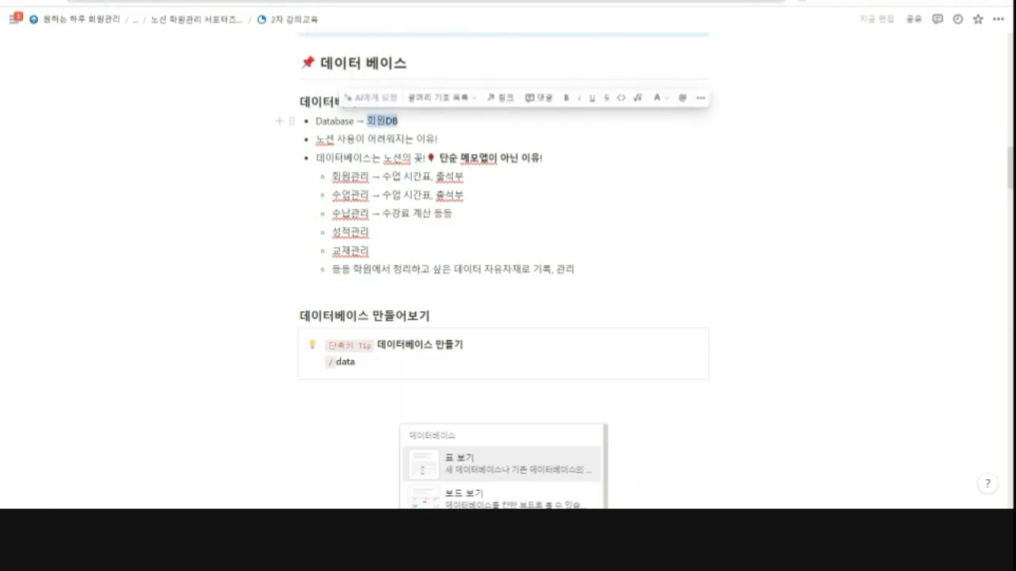
left_click(400, 120)
left_click_drag(400, 121, 385, 121)
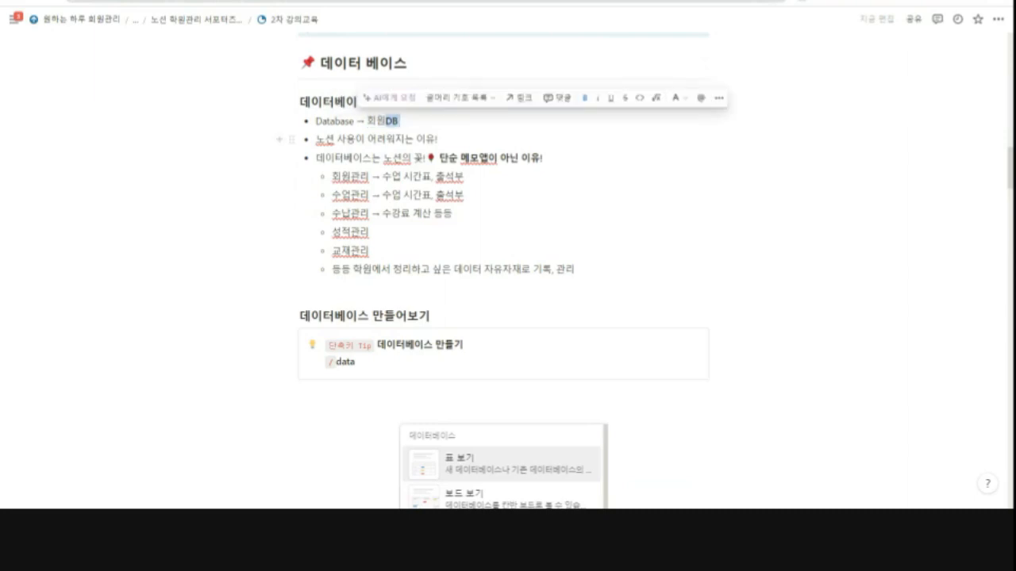
left_click(399, 121)
left_click_drag(316, 121, 354, 120)
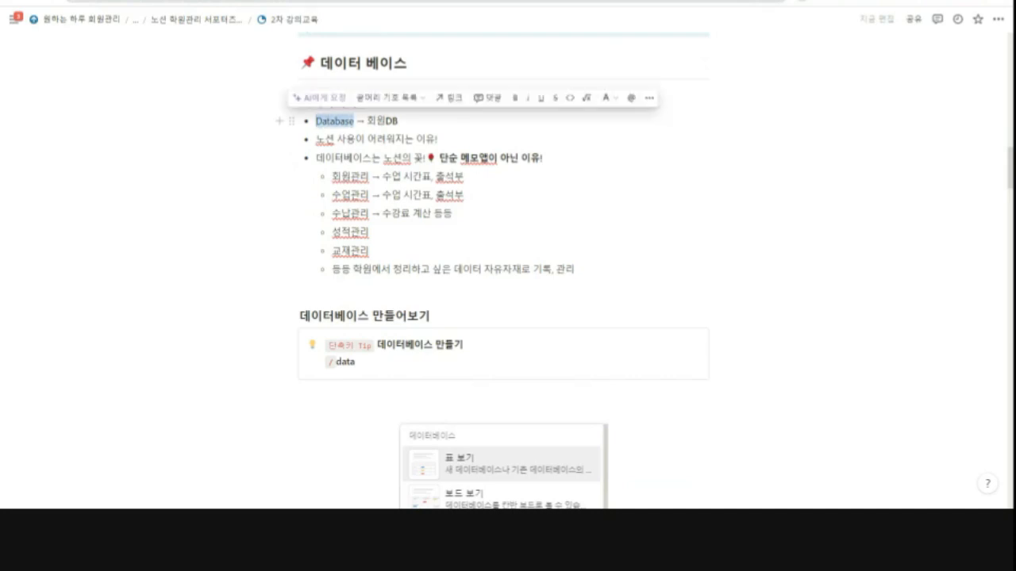
left_click(401, 120)
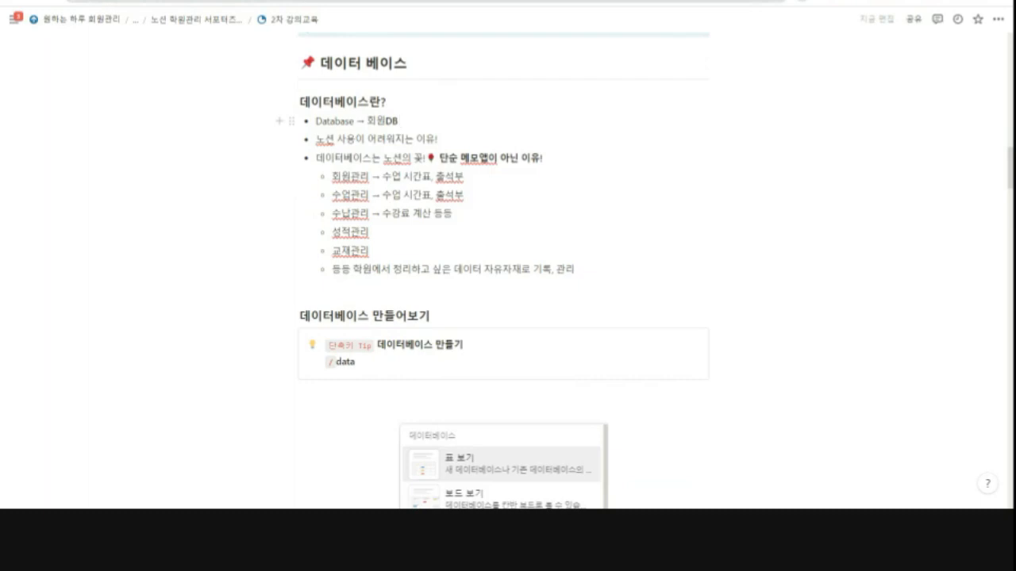
Try appending ", 회원관리" after "회원DB" in the Database bullet, and delete the added words again.
key("shift+Left")
key("shift+Left")
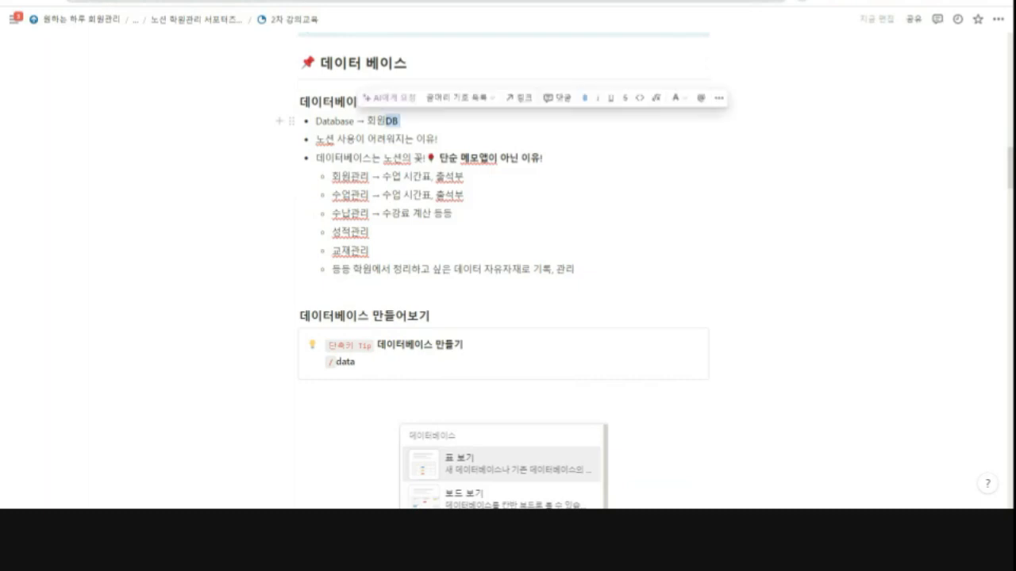
key("ctrl+b")
key("Right")
type(", 회원관리")
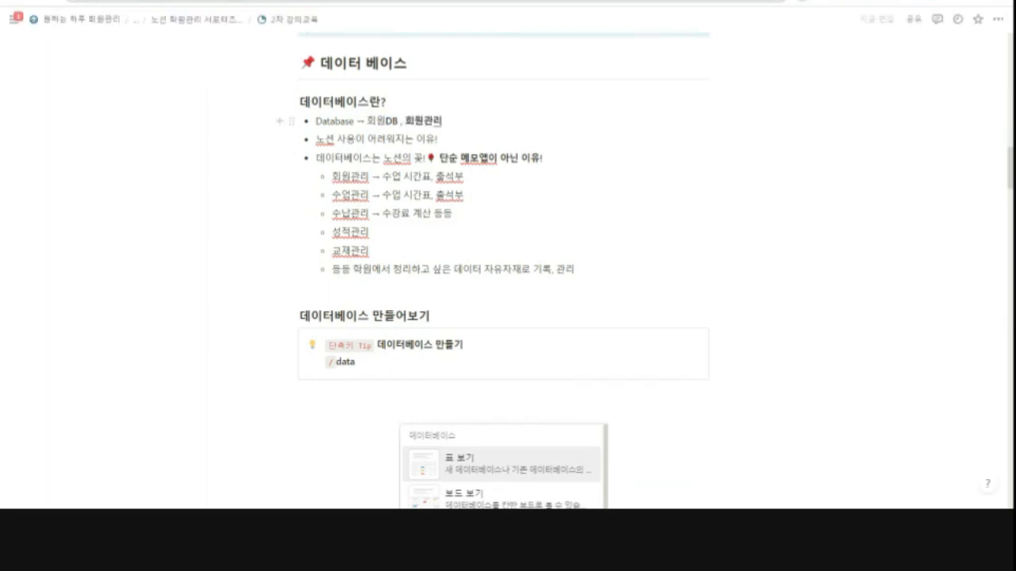
key("shift+Left")
key("shift+Left")
key("shift+Left")
key("shift+Left")
key("shift+Left")
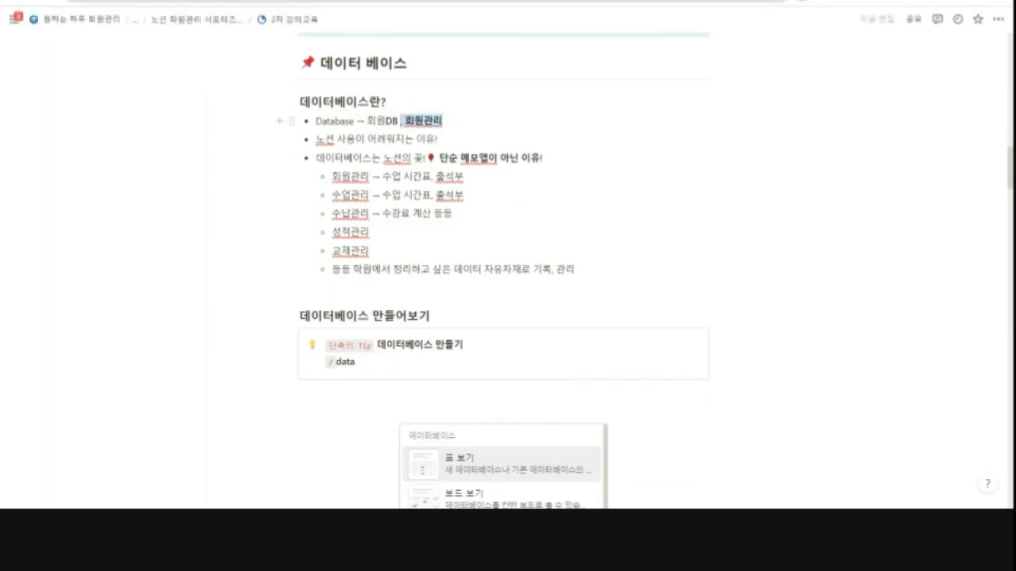
key("BackSpace")
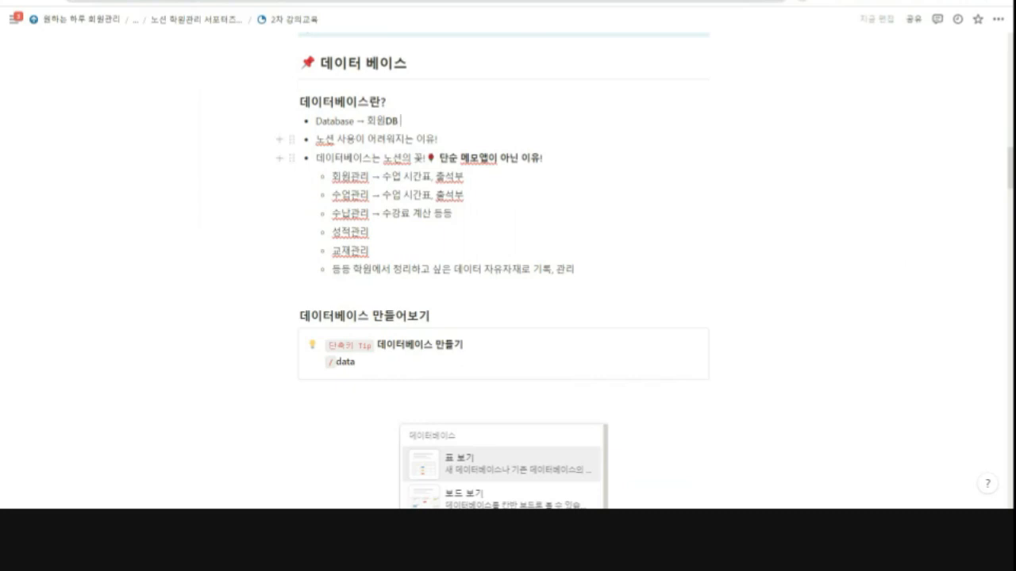
Examine the nested bullets on "회원관리" and "수업관리", highlighting each management term.
scroll(332, 159, "down", 1)
left_click_drag(331, 124, 369, 124)
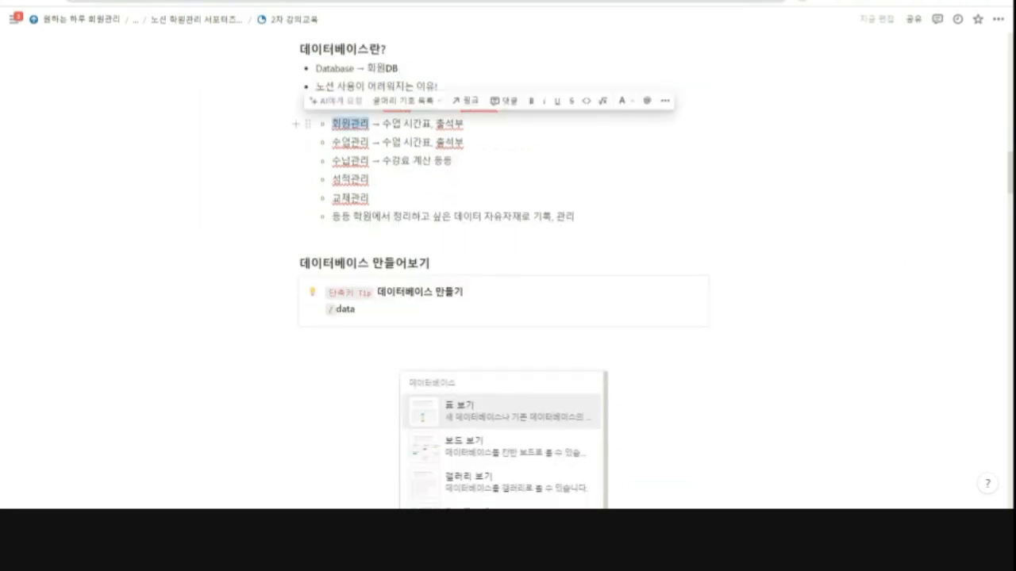
left_click_drag(332, 142, 369, 142)
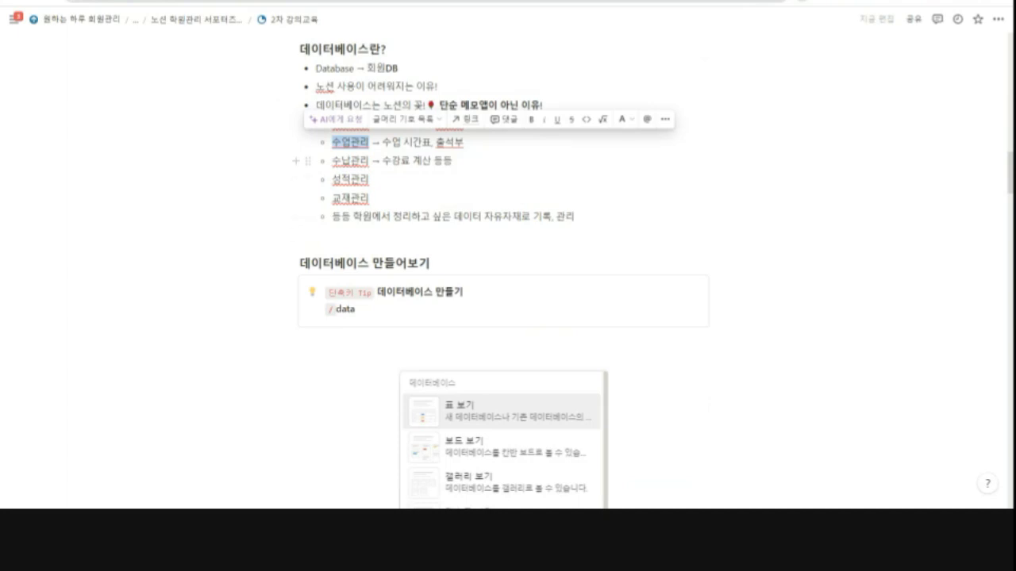
left_click(334, 161)
left_click_drag(332, 143, 369, 142)
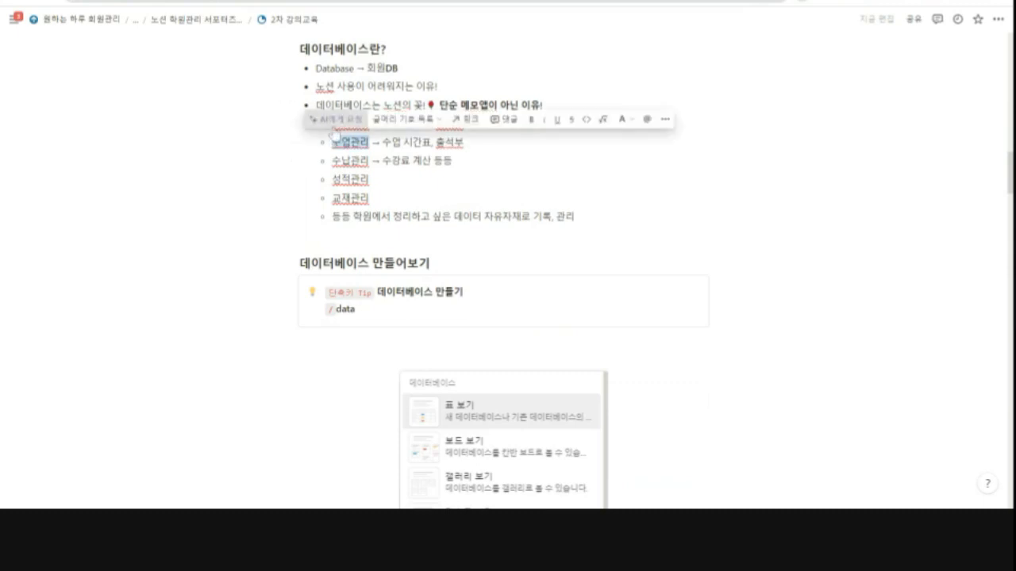
left_click(332, 142)
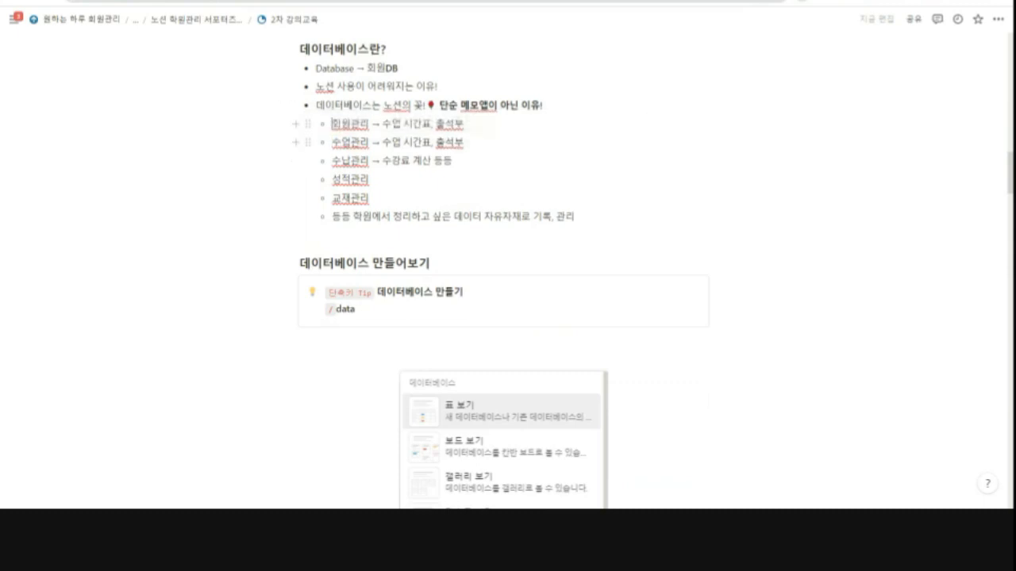
left_click_drag(332, 124, 369, 123)
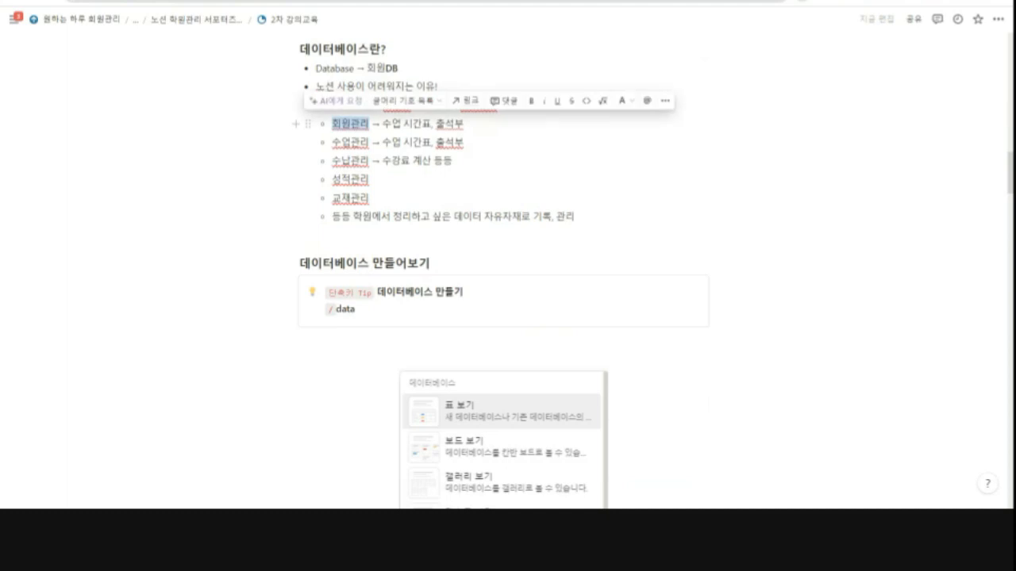
Examine how "회원관리" relates to "수업 시간표, 출석부" in the first nested bullet, highlighting both parts.
left_click_drag(382, 124, 463, 124)
left_click(434, 123)
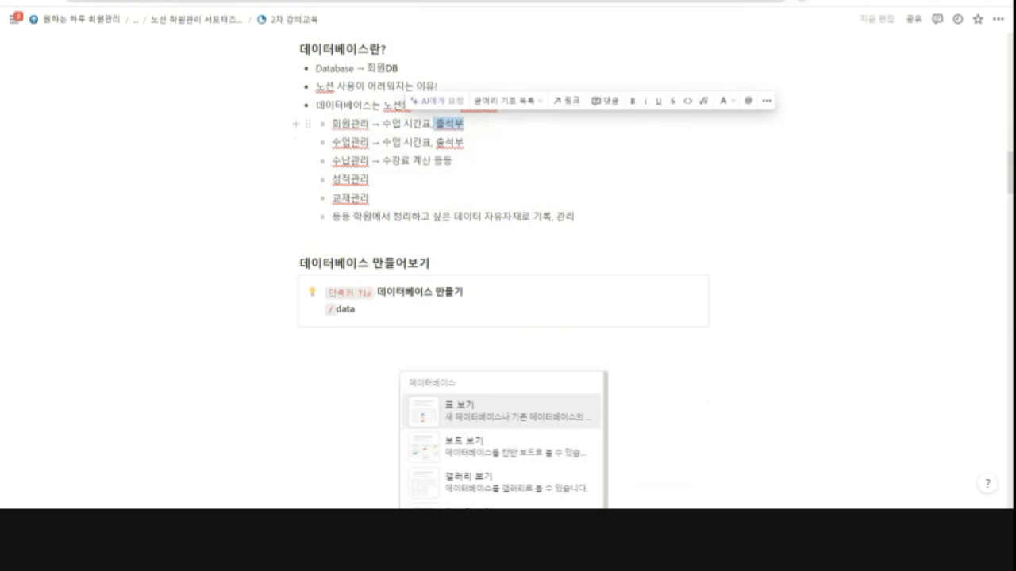
left_click_drag(332, 124, 369, 124)
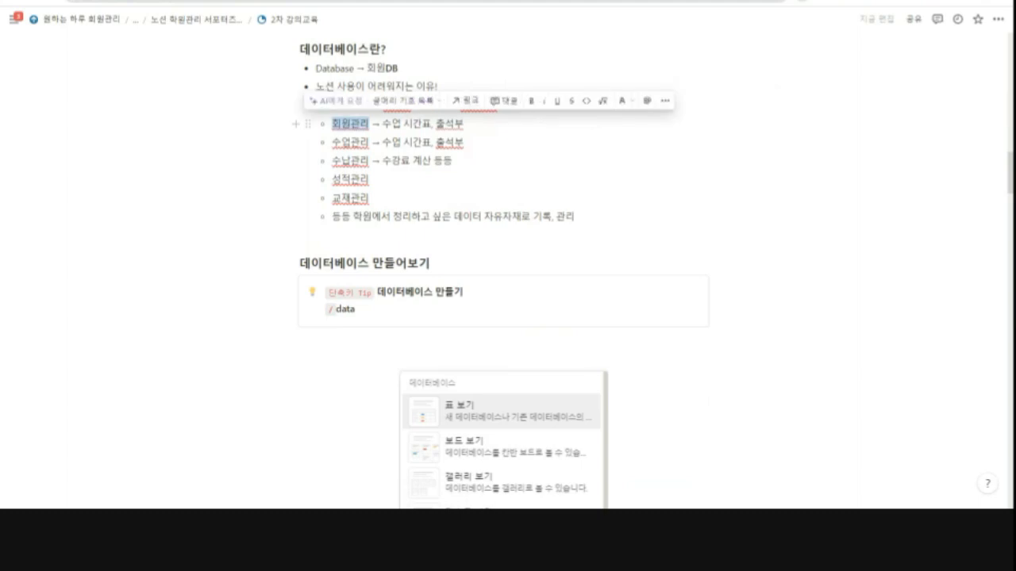
left_click_drag(382, 123, 463, 123)
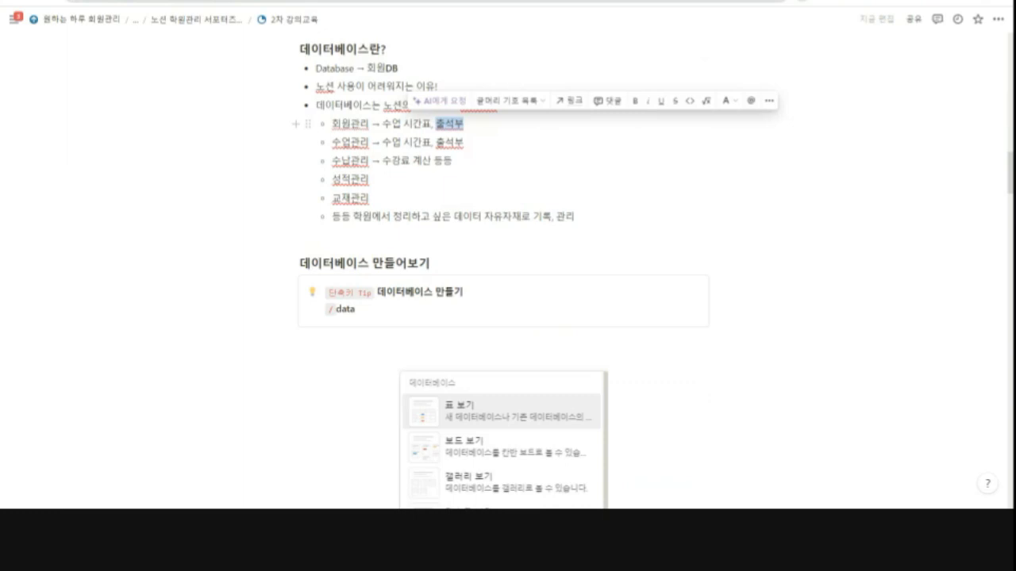
left_click(459, 125)
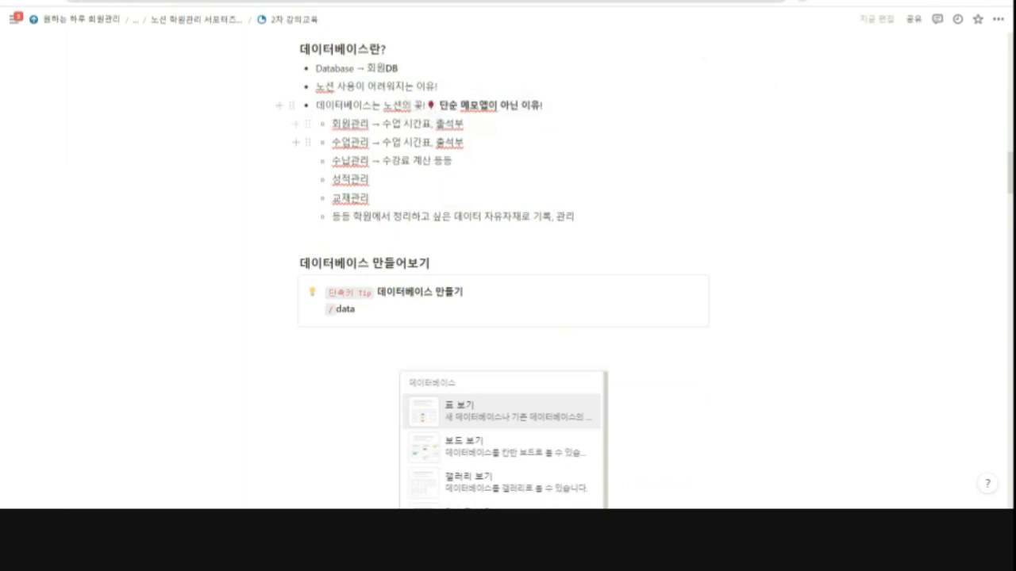
left_click_drag(333, 124, 369, 124)
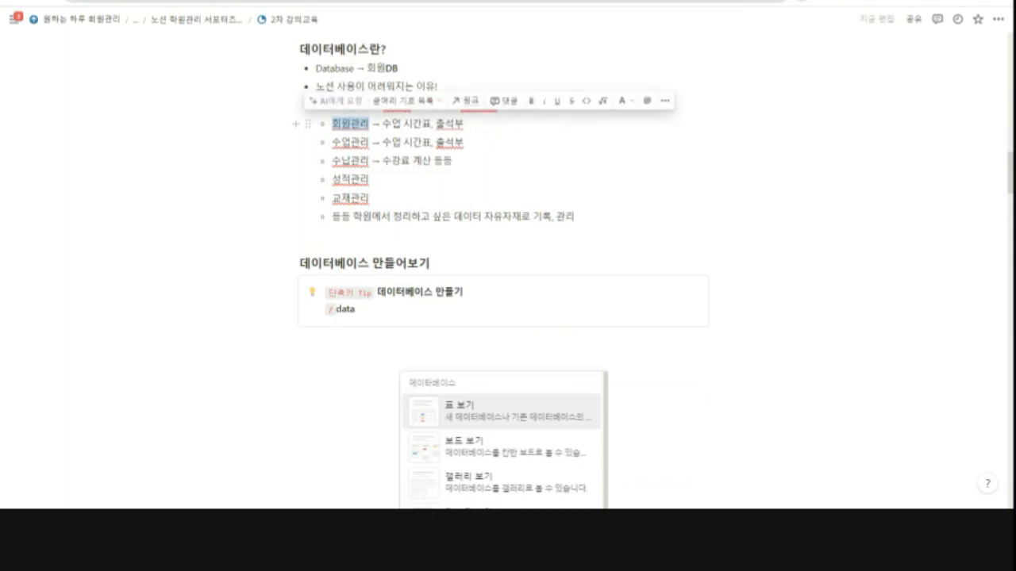
left_click_drag(382, 123, 464, 124)
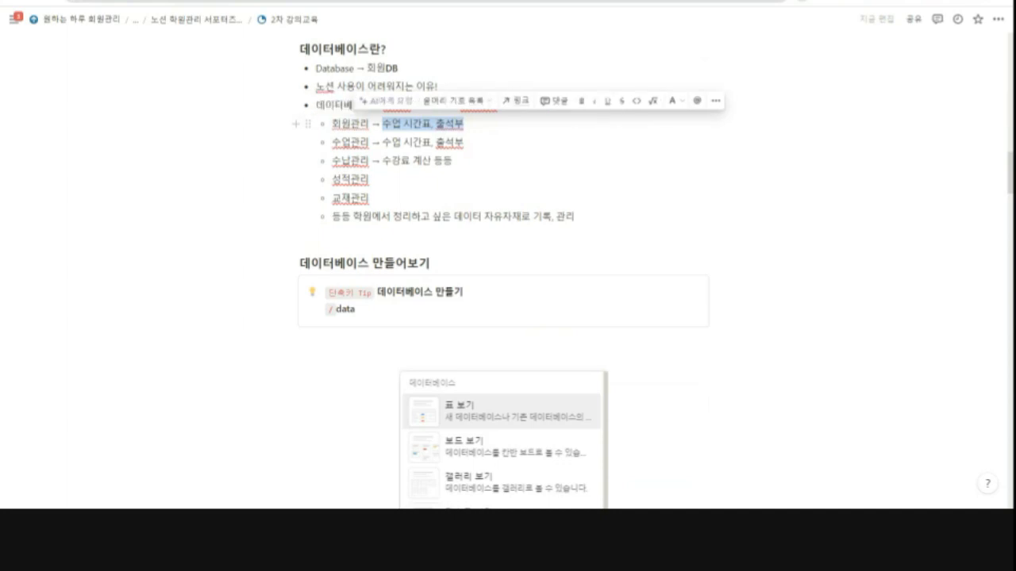
left_click(367, 124)
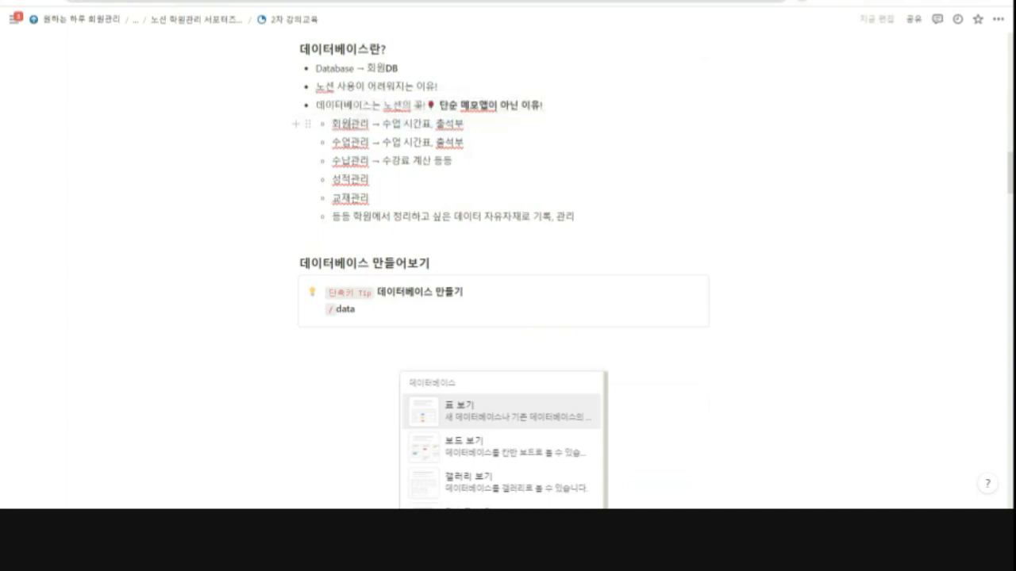
left_click_drag(382, 124, 464, 123)
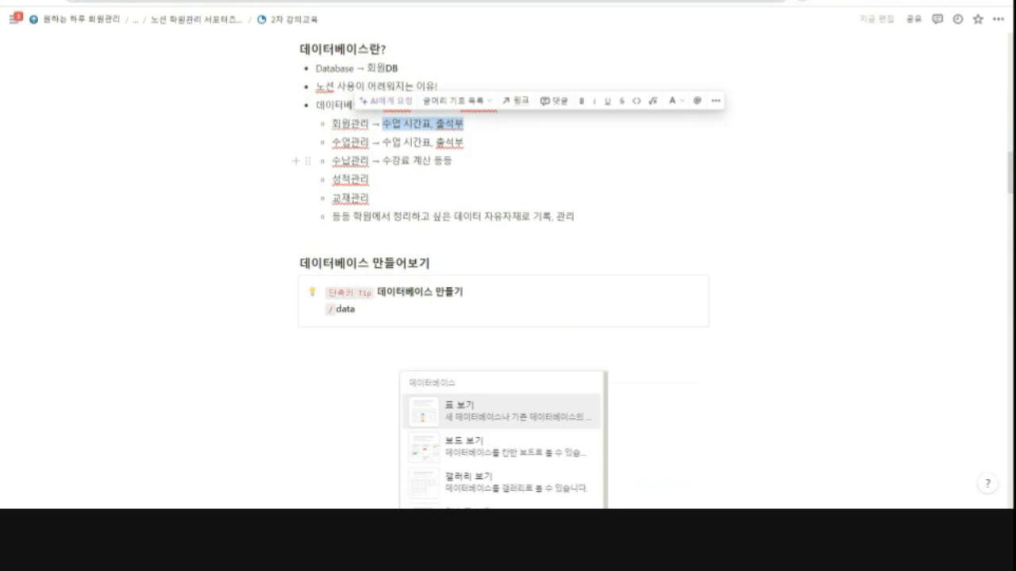
Browse the database block types offered by the slash command on the empty line below the tip callout, and clear the command.
scroll(508, 200, "down", 2)
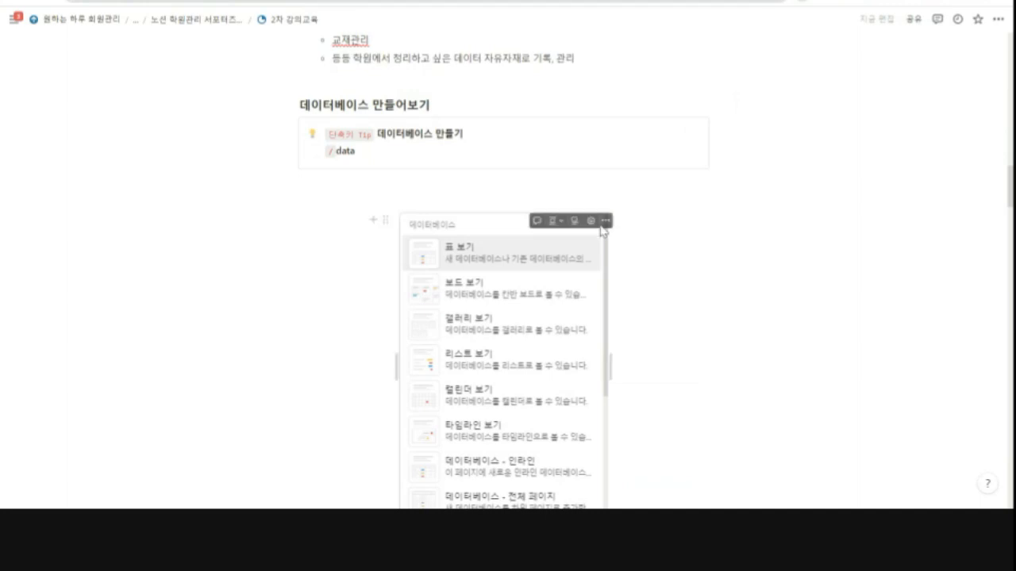
left_click(439, 200)
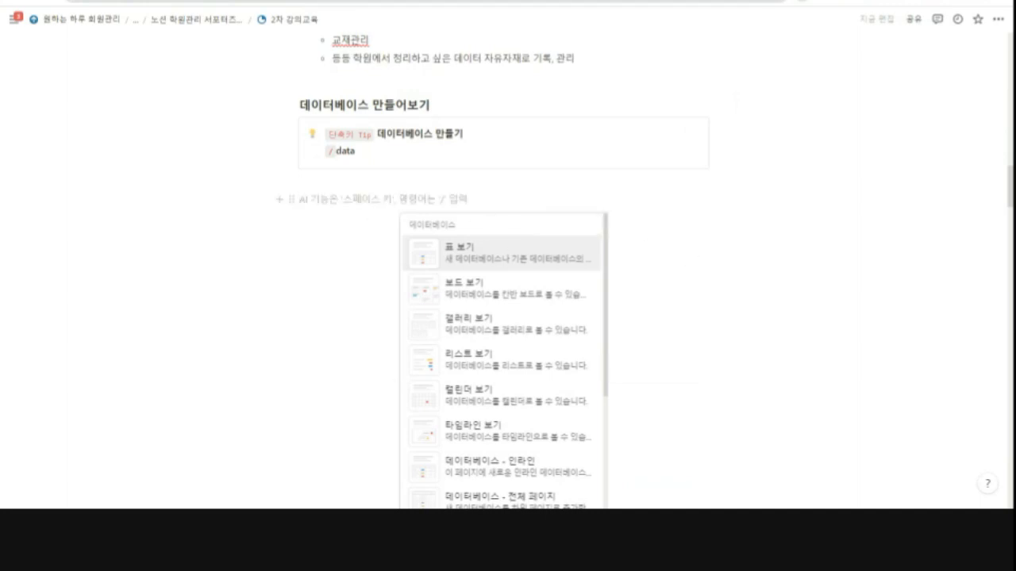
type("/")
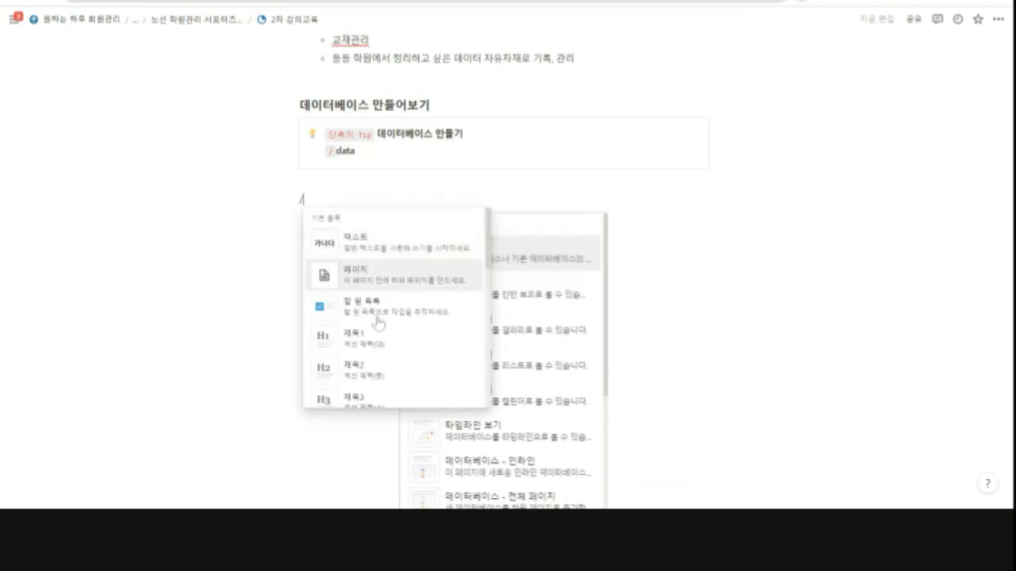
scroll(397, 343, "down", 5)
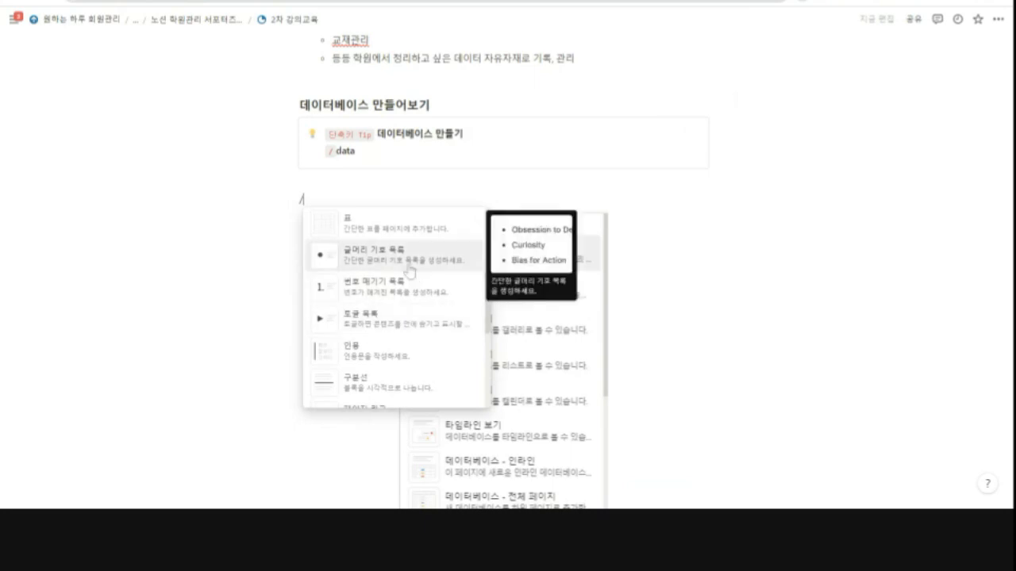
scroll(376, 311, "down", 10)
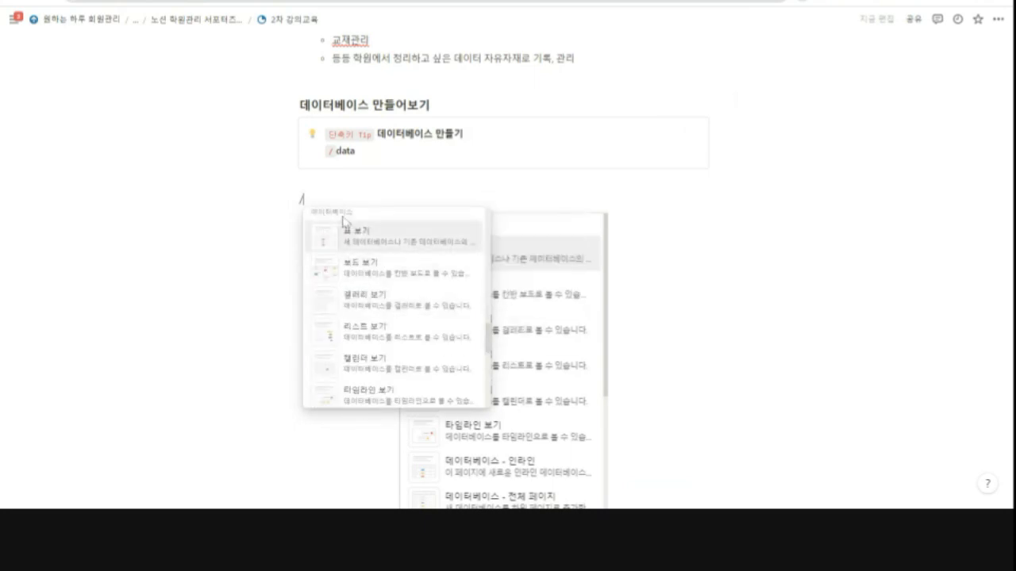
scroll(327, 268, "up", 2)
scroll(327, 270, "down", 1)
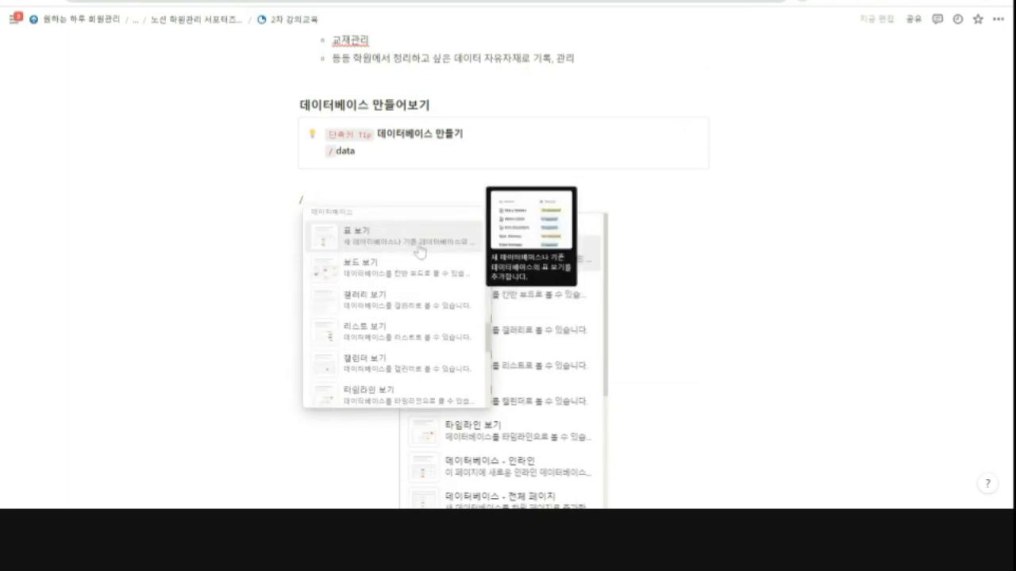
scroll(417, 278, "down", 1)
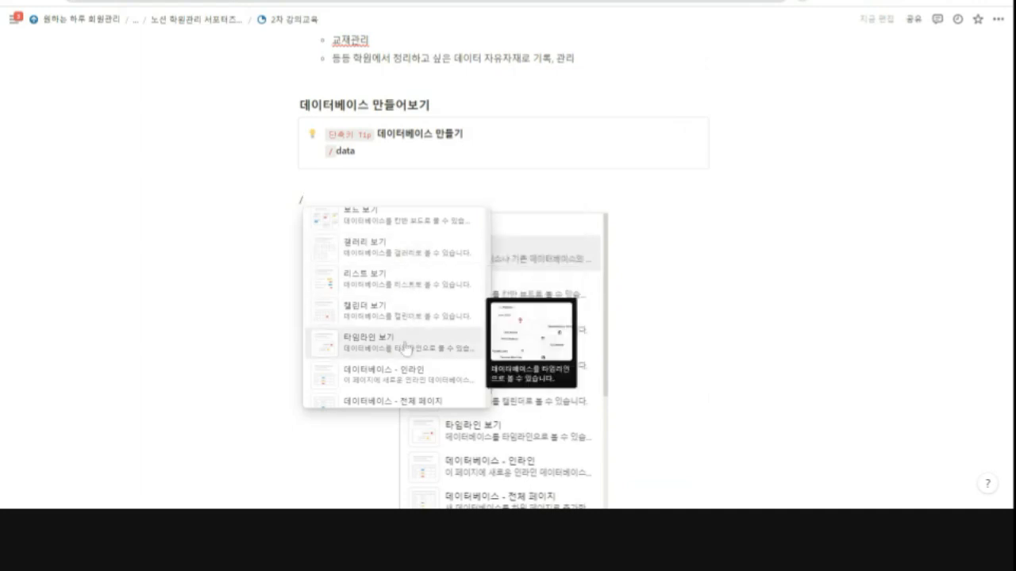
scroll(404, 352, "down", 2)
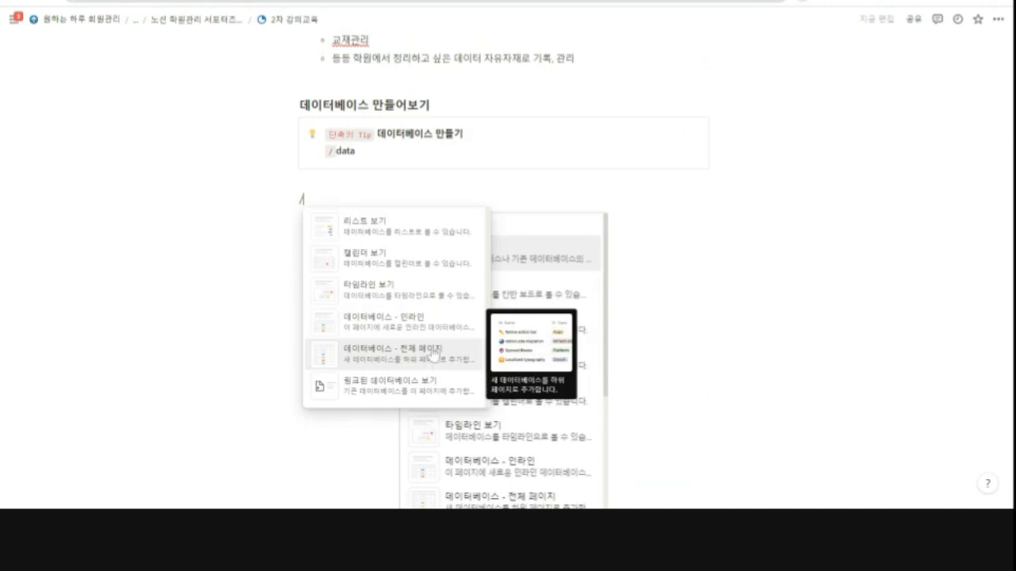
scroll(434, 339, "up", 3)
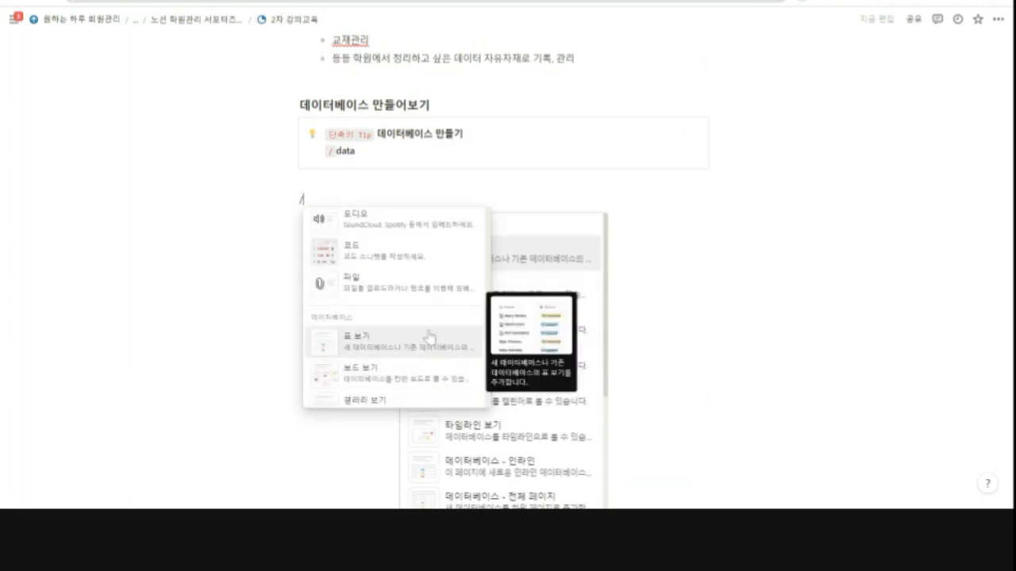
scroll(429, 341, "down", 1)
scroll(426, 343, "down", 1)
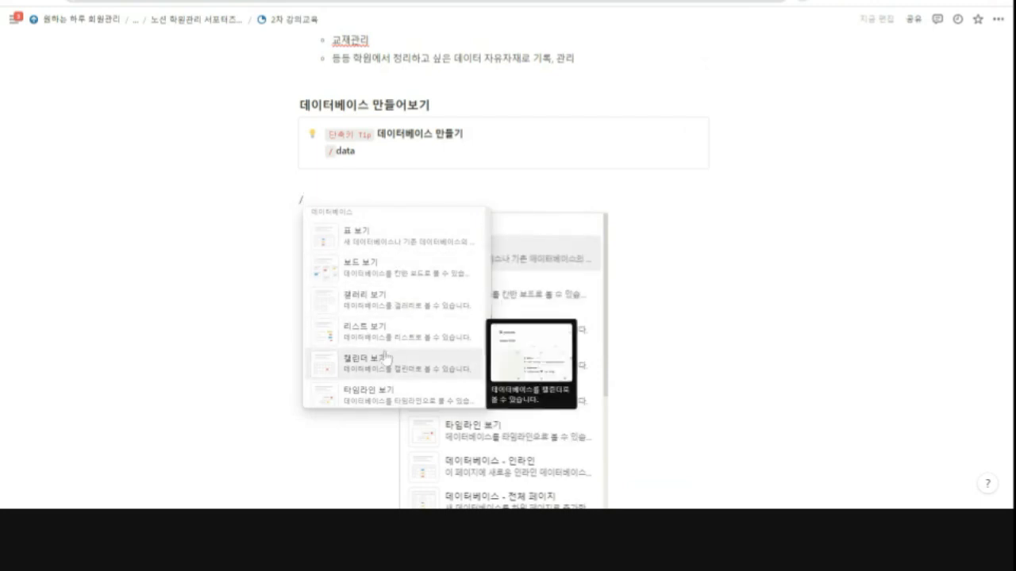
key("Escape")
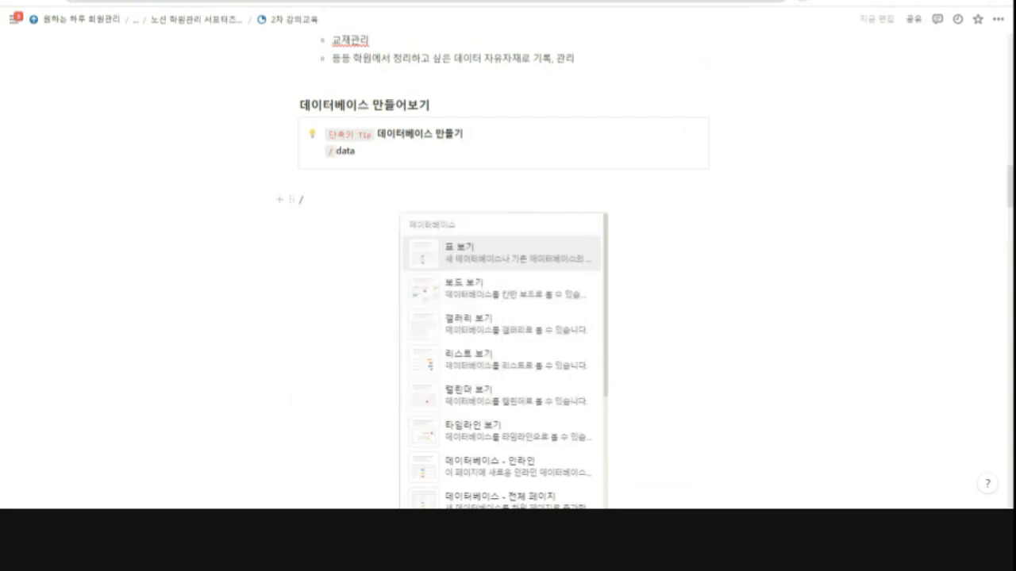
key("BackSpace")
Insert a table view (표 보기) with a new database below the tip callout, using the slash command "/data".
type("/")
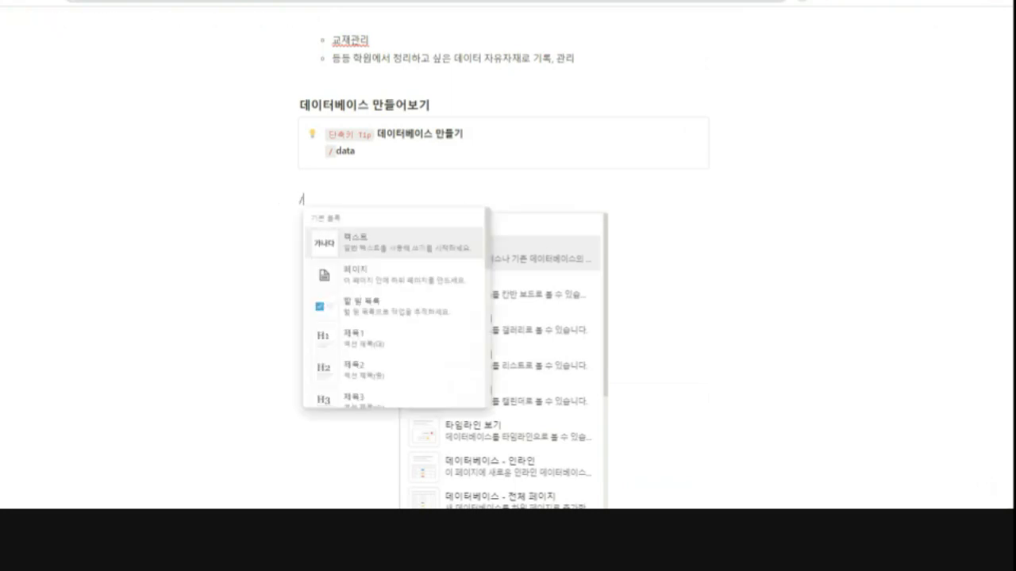
type("ㅇ")
key("BackSpace")
type("data")
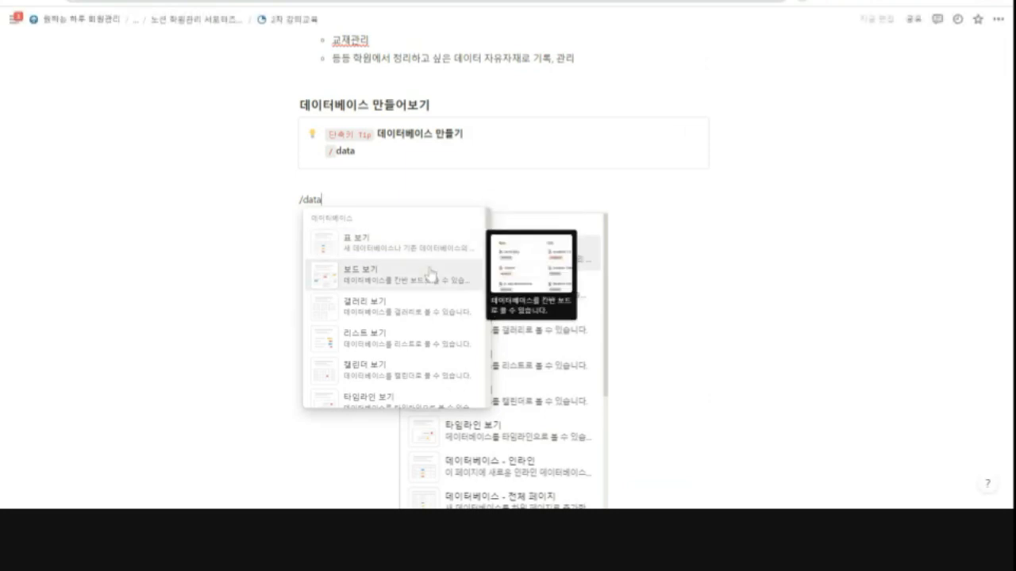
scroll(410, 283, "down", 5)
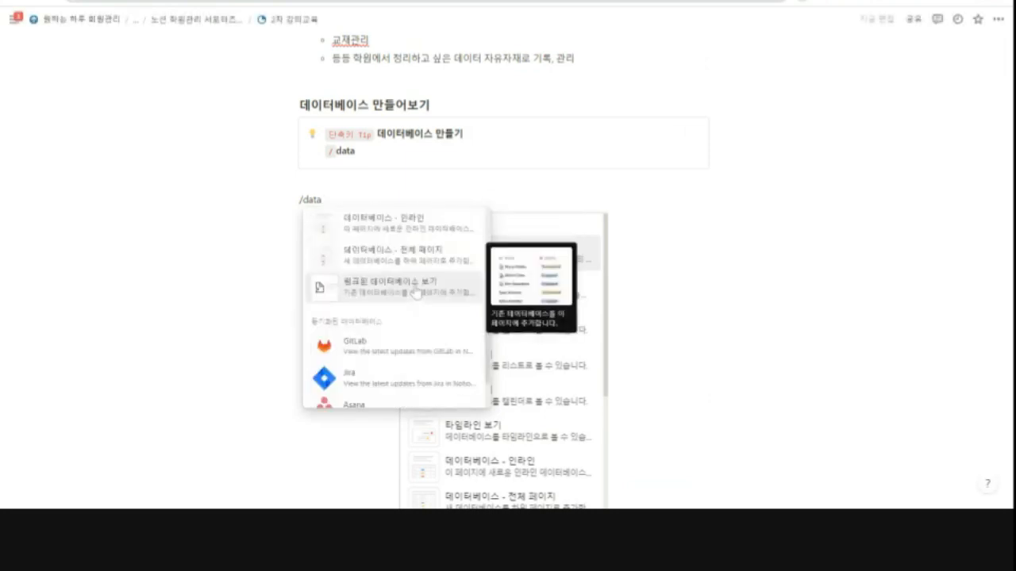
scroll(367, 363, "up", 3)
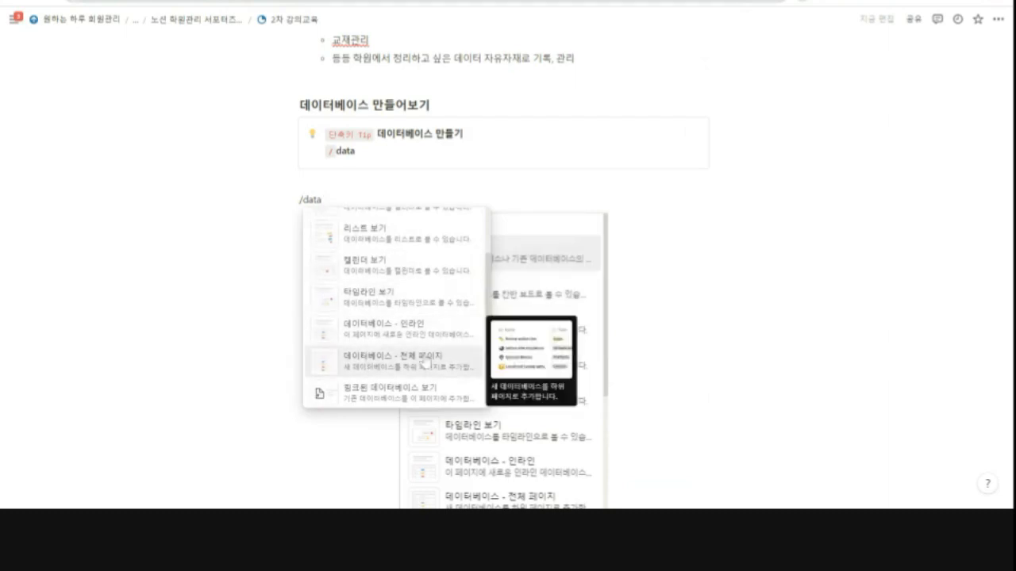
scroll(422, 362, "up", 3)
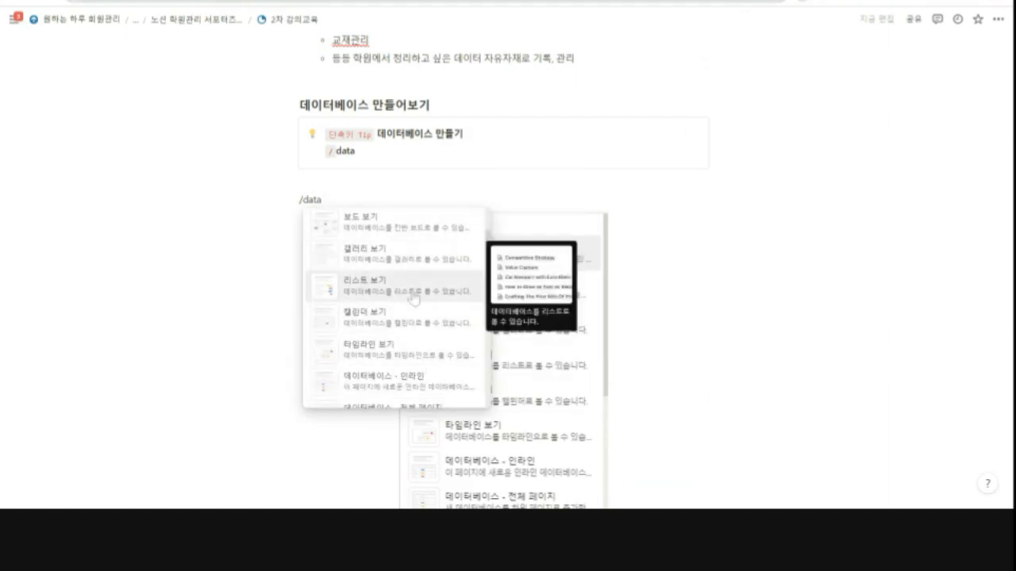
scroll(373, 382, "up", 1)
scroll(389, 318, "up", 2)
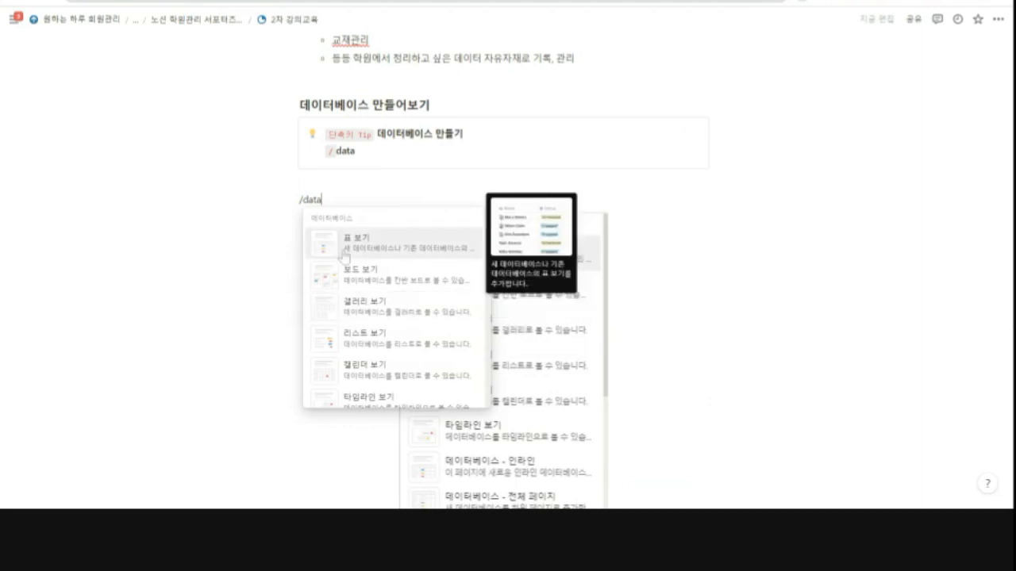
left_click(399, 254)
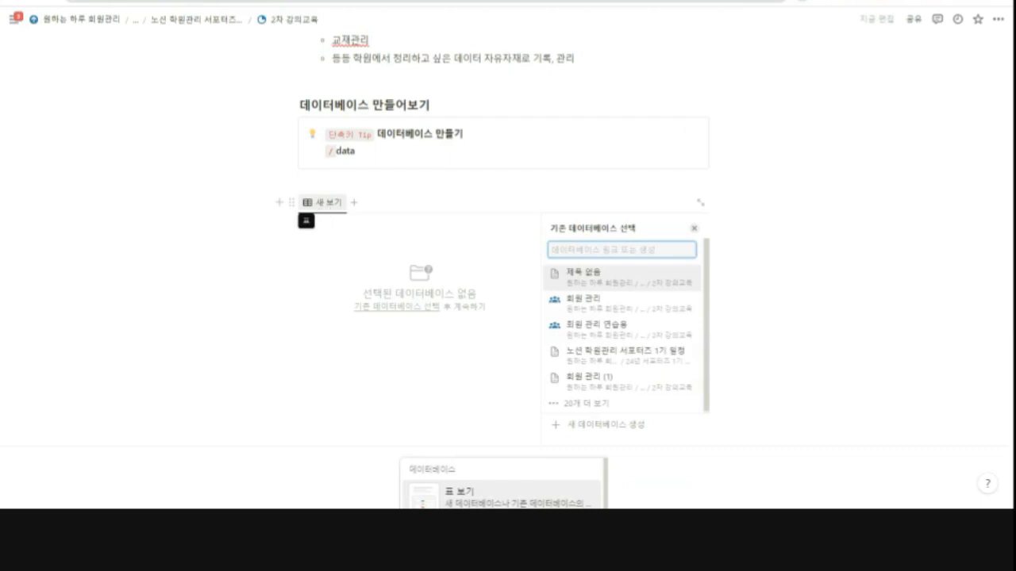
left_click(605, 433)
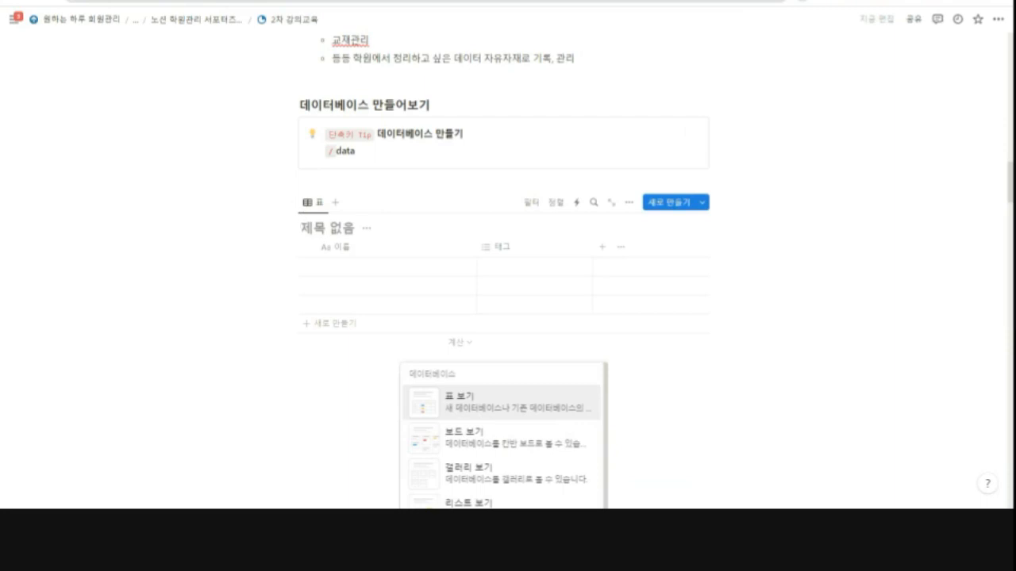
Title the new database "회원 관리" and narrow its 이름 column.
type("ghl")
key("BackSpace")
key("BackSpace")
key("BackSpace")
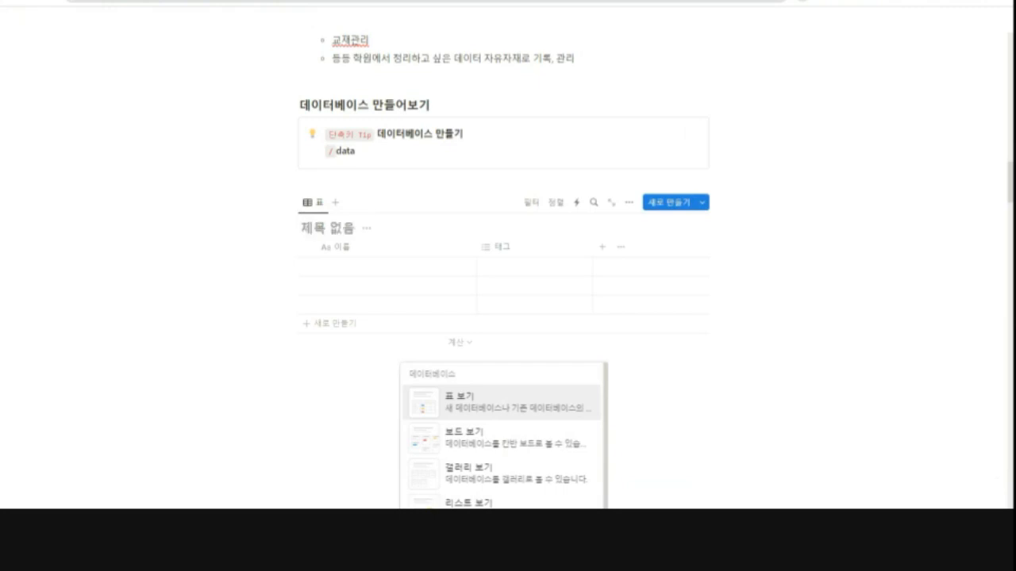
type("회원 관리")
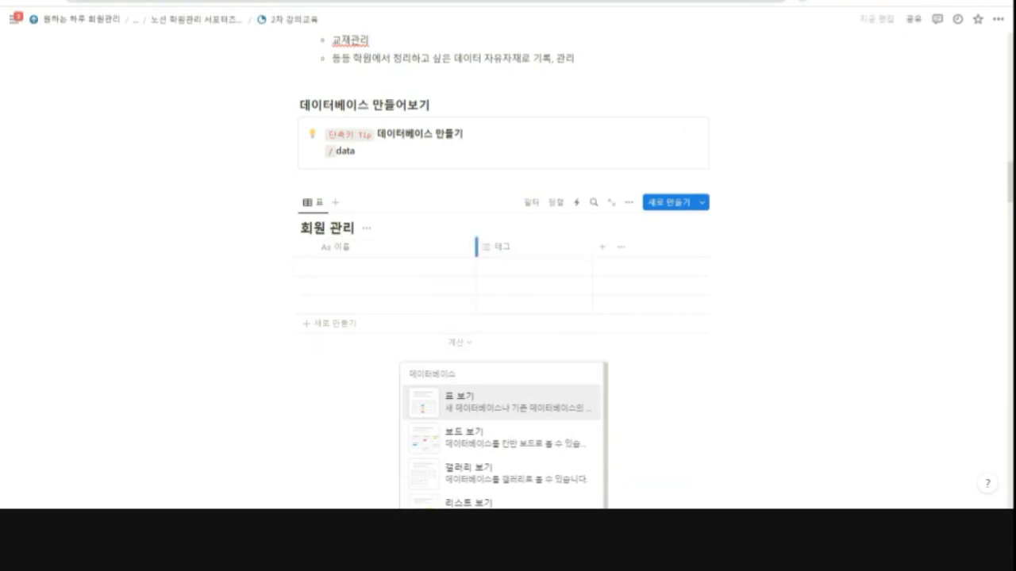
left_click_drag(477, 247, 382, 247)
left_click(332, 270)
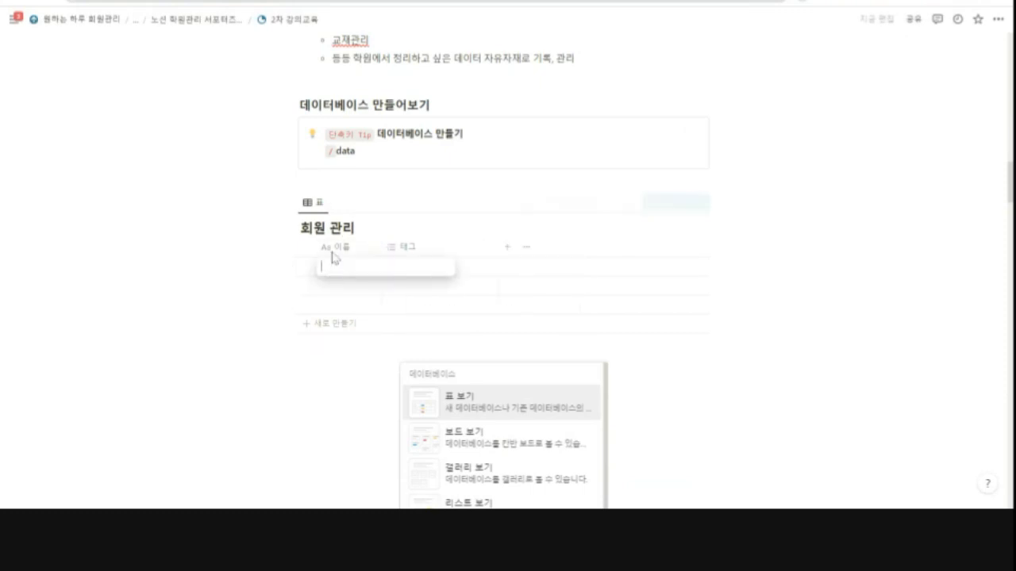
left_click(216, 250)
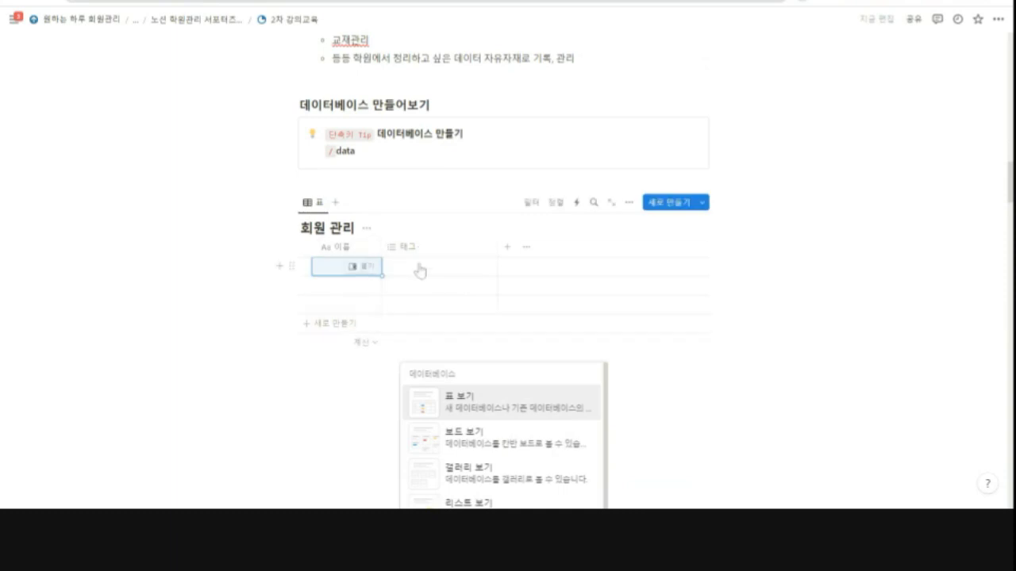
Rename the 이름 property of the database to "학생 이름".
left_click(348, 251)
left_click(348, 252)
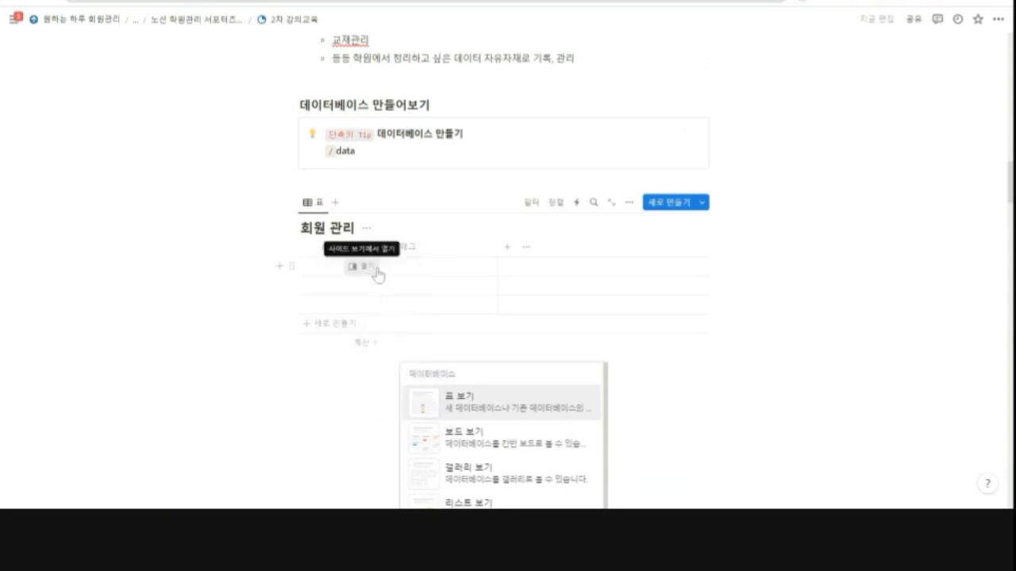
left_click(340, 253)
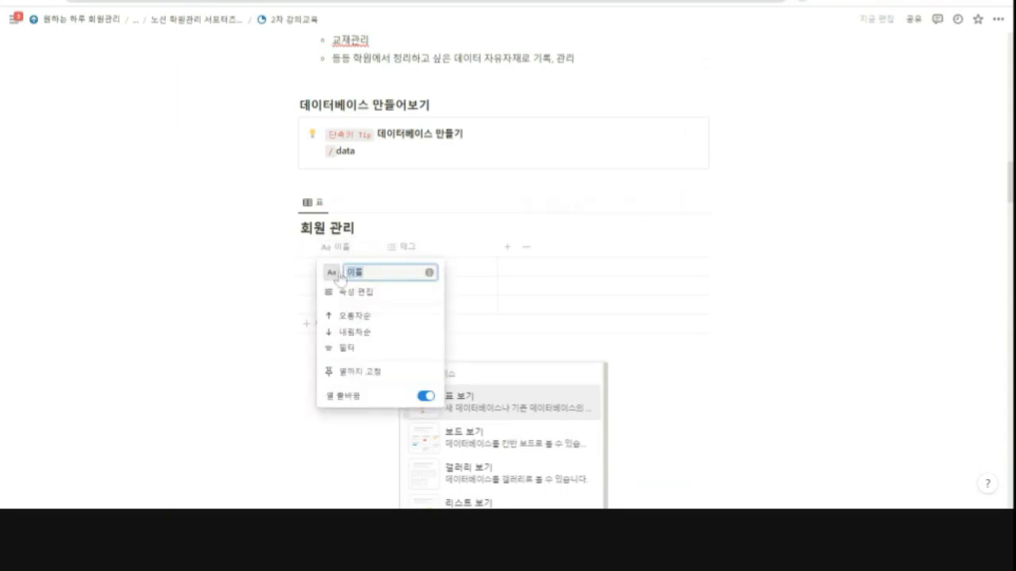
type("학생 이름")
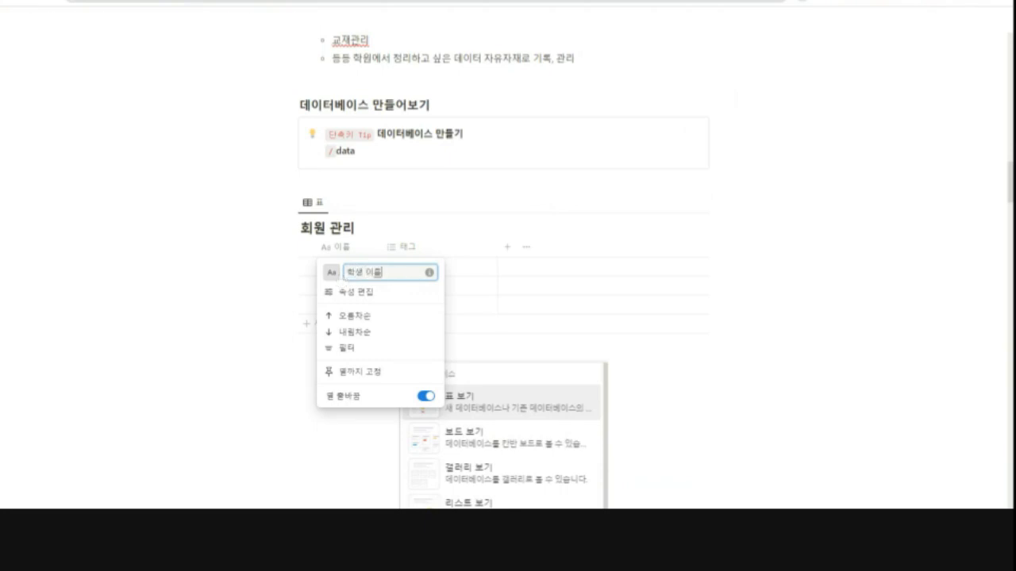
left_click(218, 259)
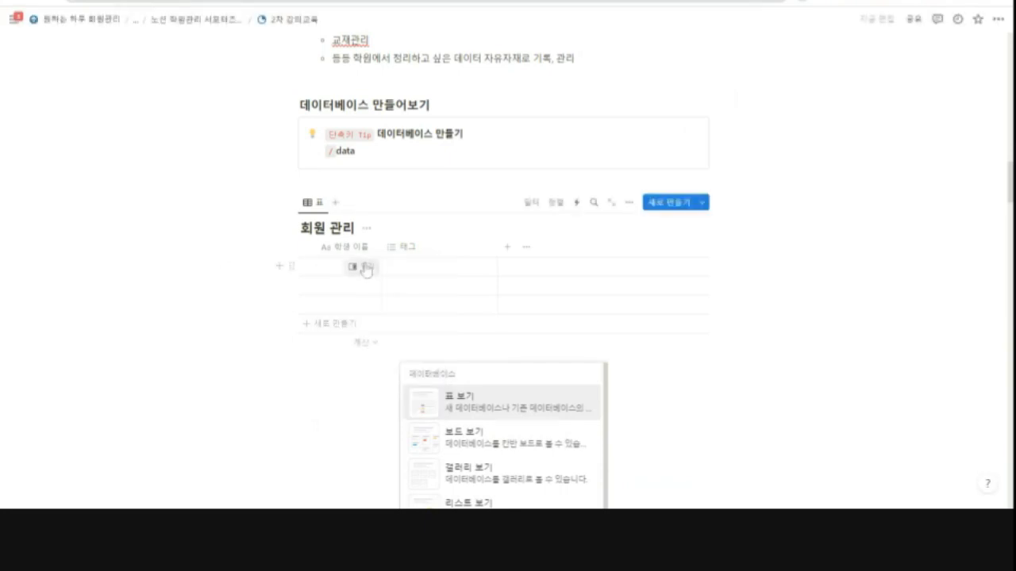
Change the icon of the 학생 이름 property to the circled person from the recently used icons.
left_click(350, 258)
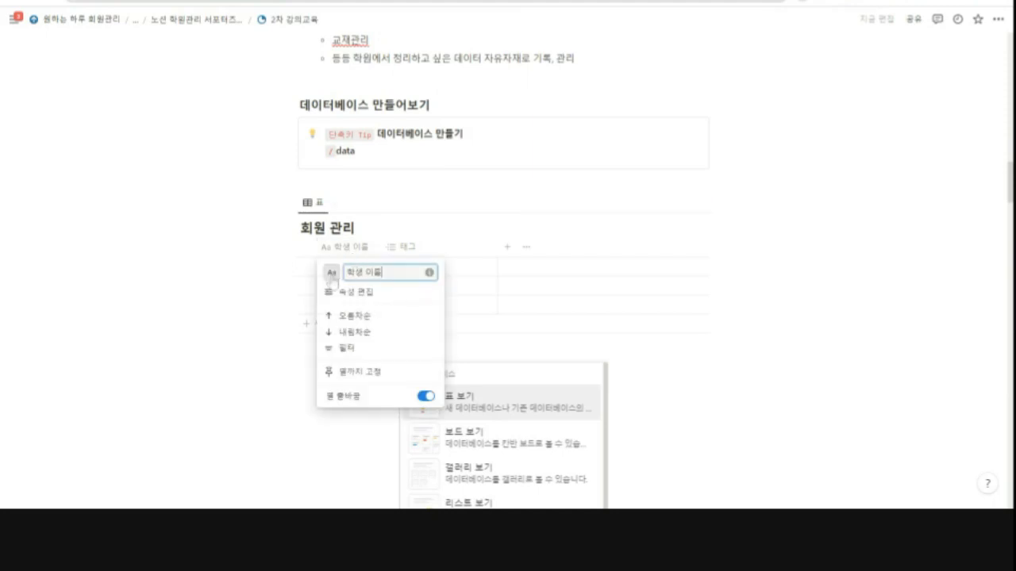
left_click(332, 273)
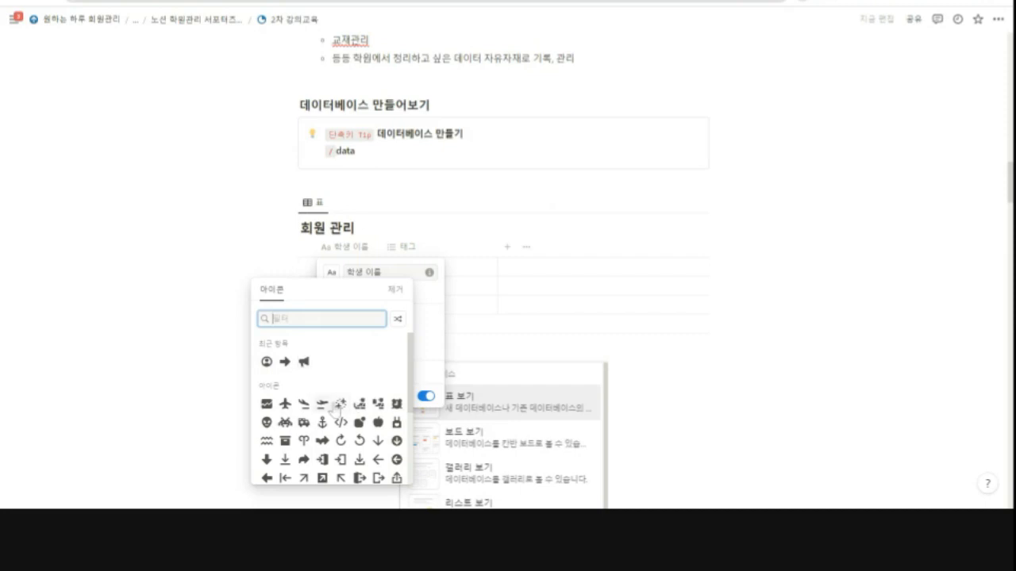
left_click(267, 362)
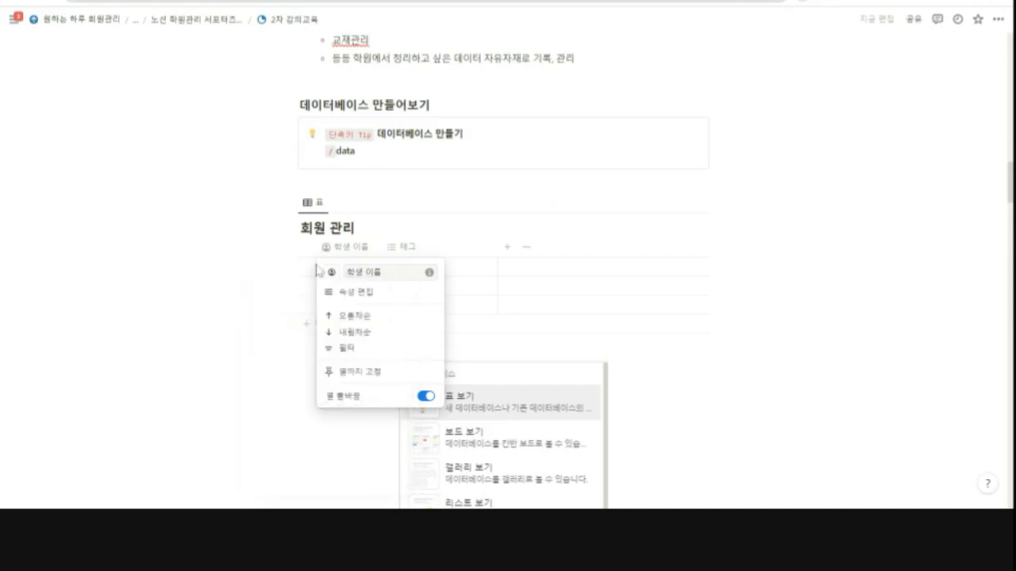
left_click(256, 272)
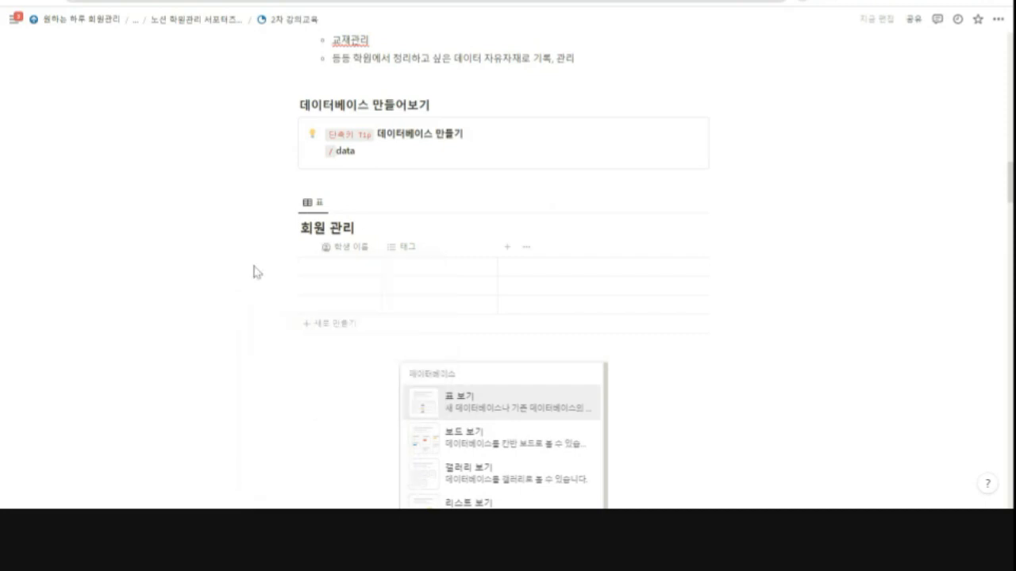
Enter a student's full name in the first row of the 학생 이름 column.
left_click(321, 270)
type("홍길동")
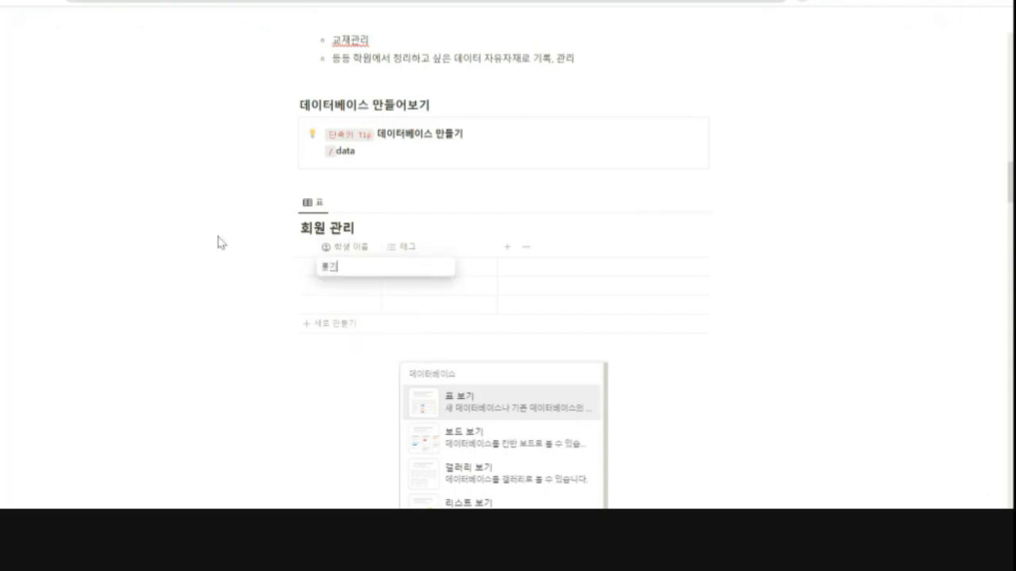
key("Return")
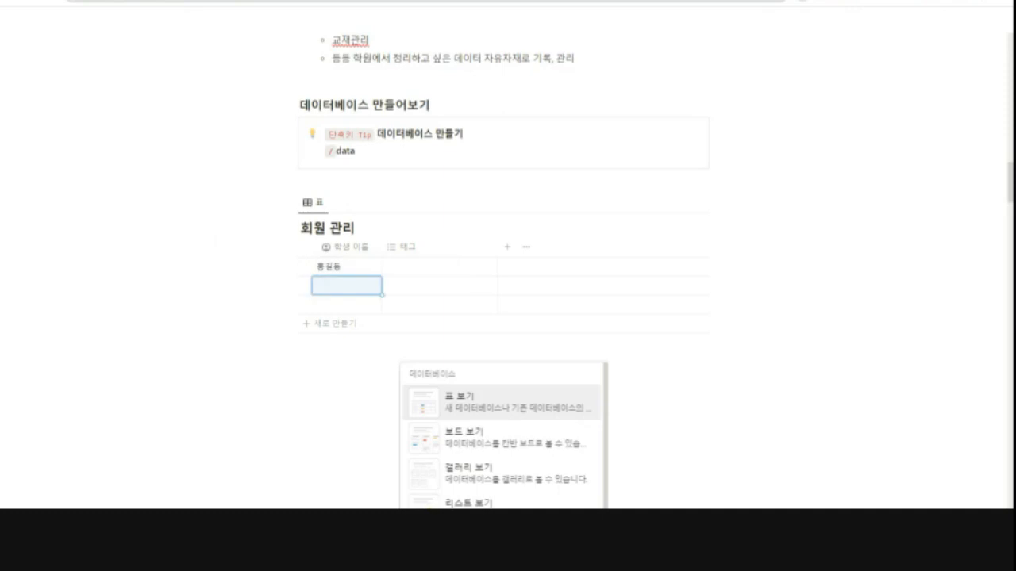
Step up and down through the 학생 이름 cells, and open and close the first row's name without editing it.
key("Return")
key("Return")
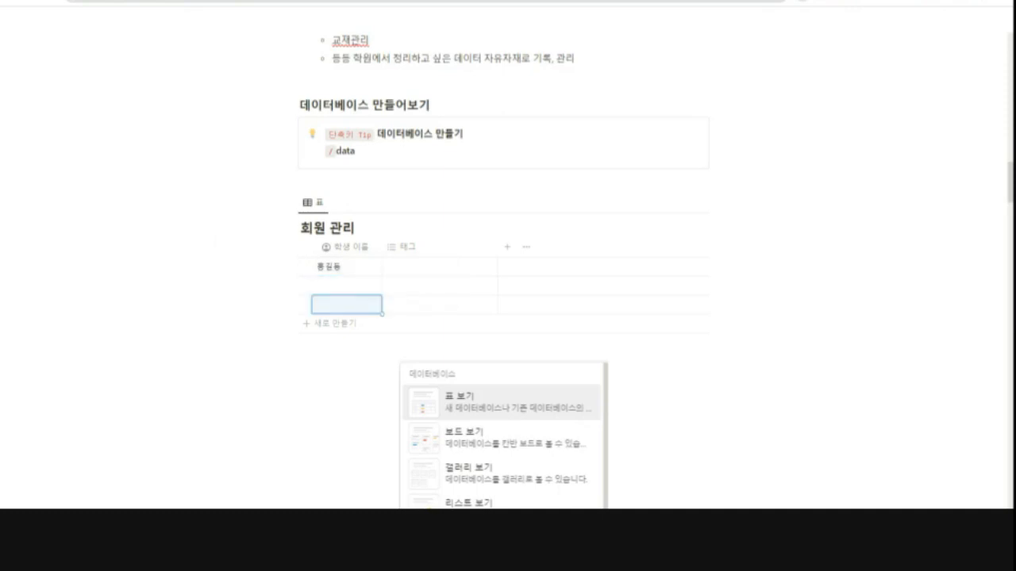
key("Return")
key("Return")
key("Up")
key("Up")
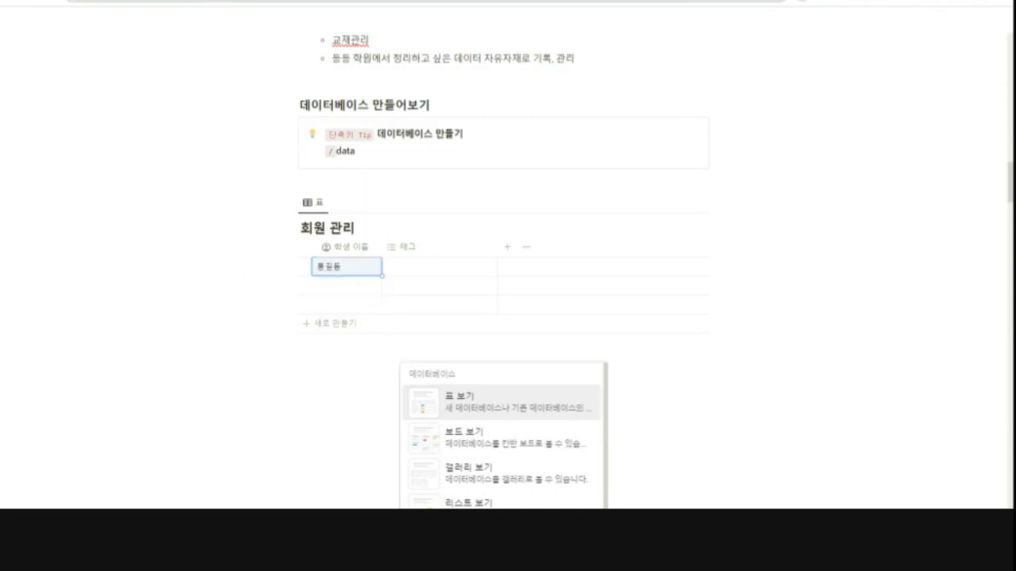
key("Down")
key("Down")
key("Up")
key("Up")
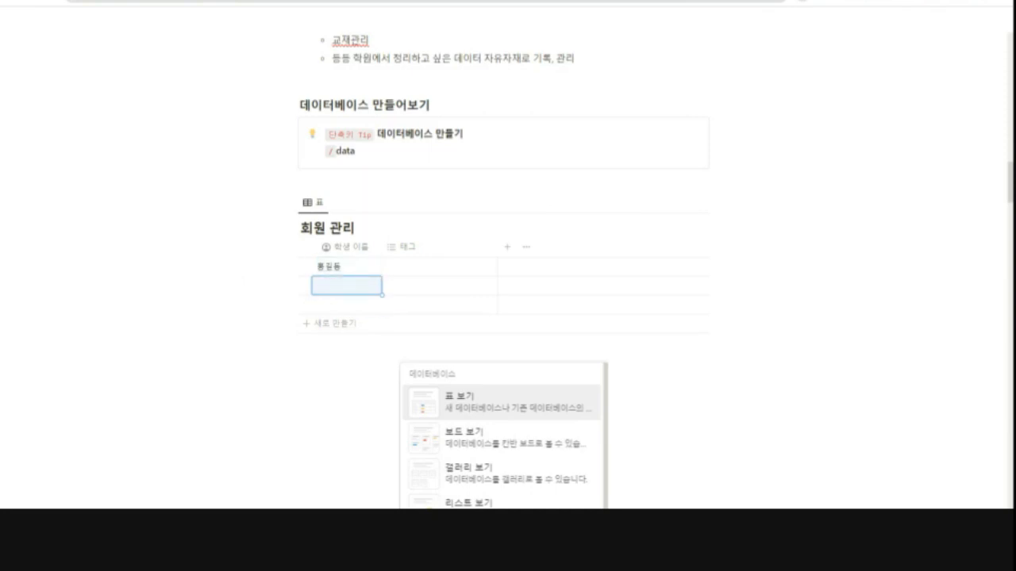
key("Down")
key("Down")
key("Up")
key("Up")
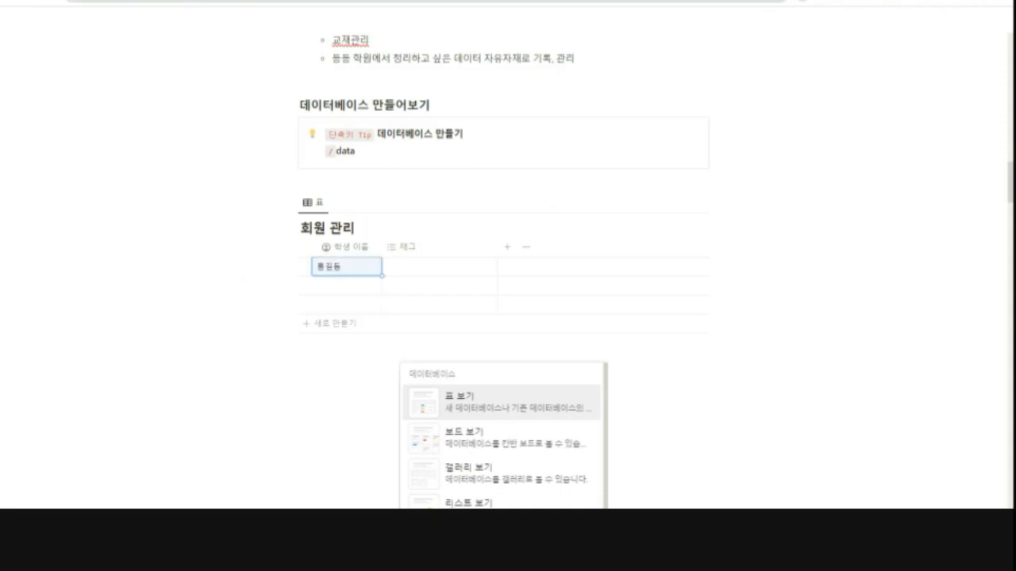
key("Return")
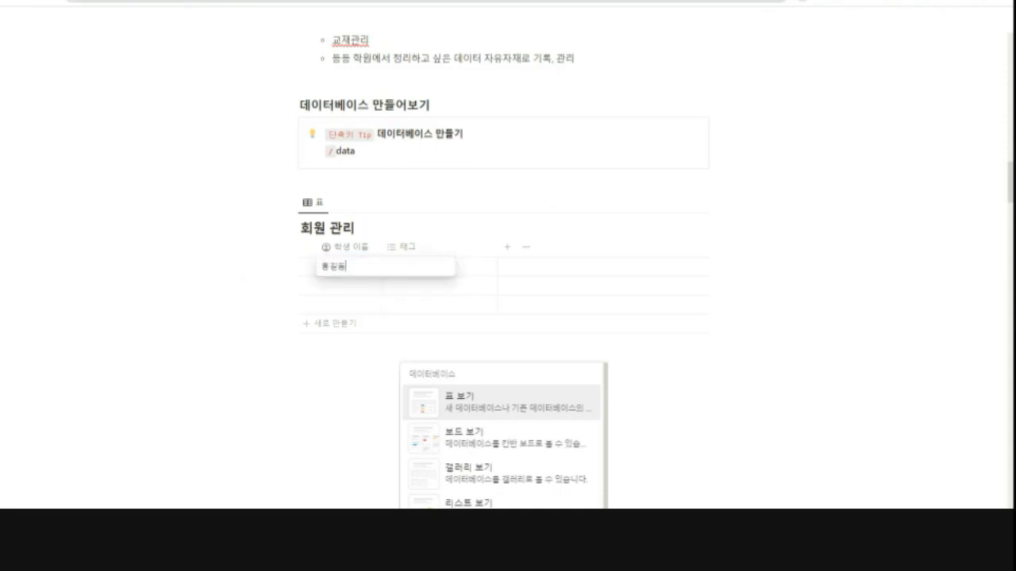
key("Return")
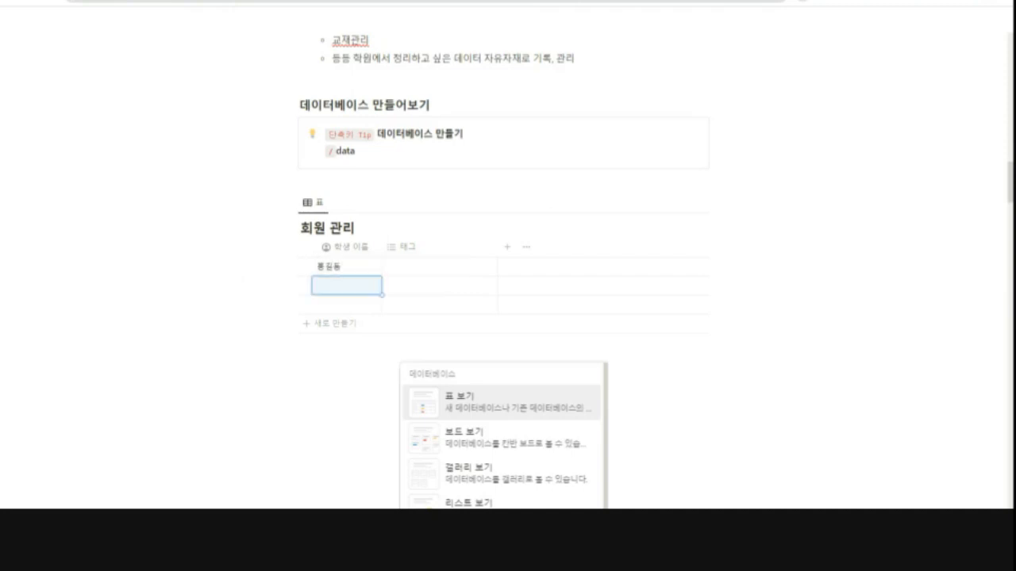
Enter a second student's full name in the second row of the 학생 이름 column.
key("Return")
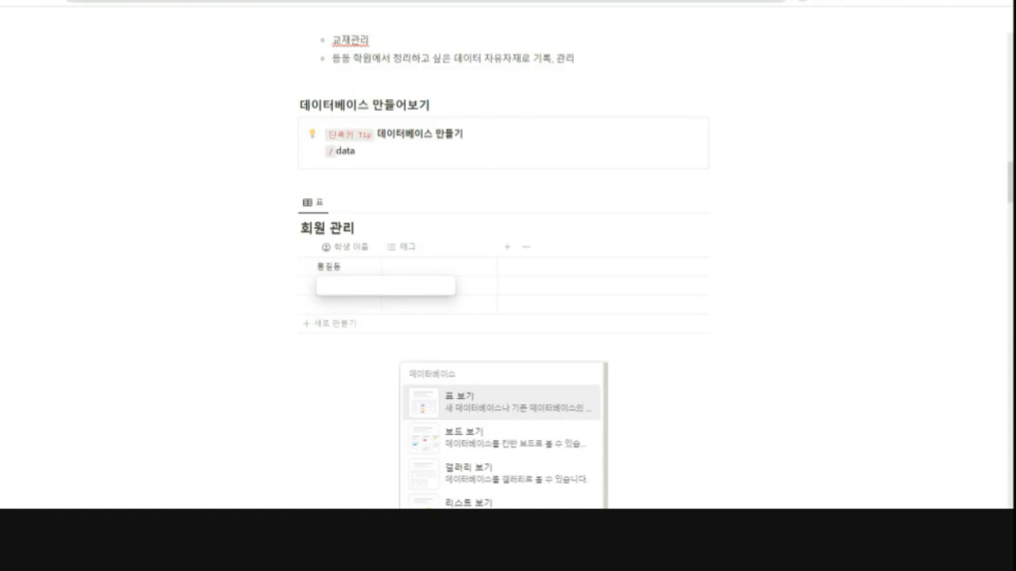
left_click(222, 245)
left_click(324, 292)
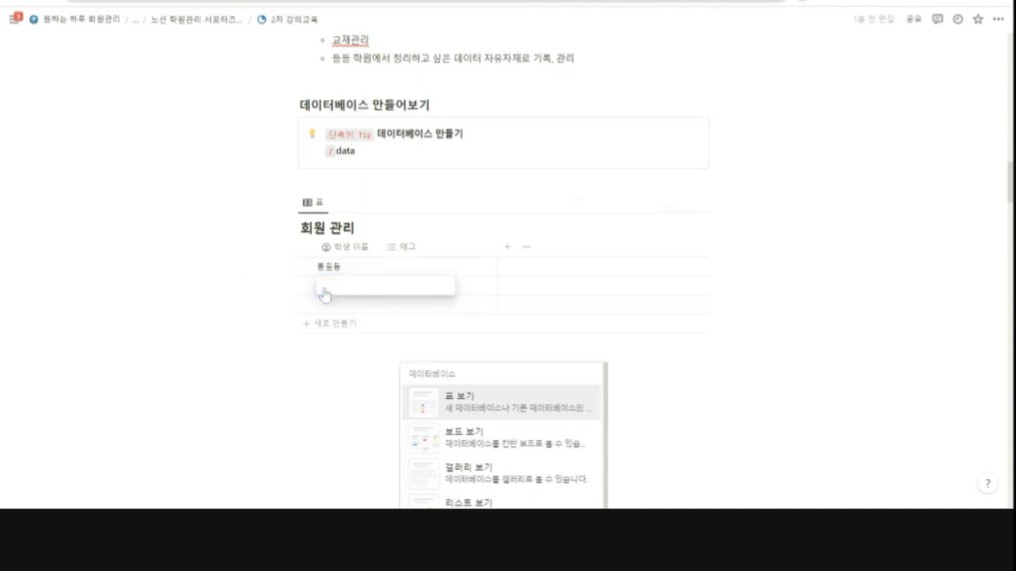
type("김아나")
key("Return")
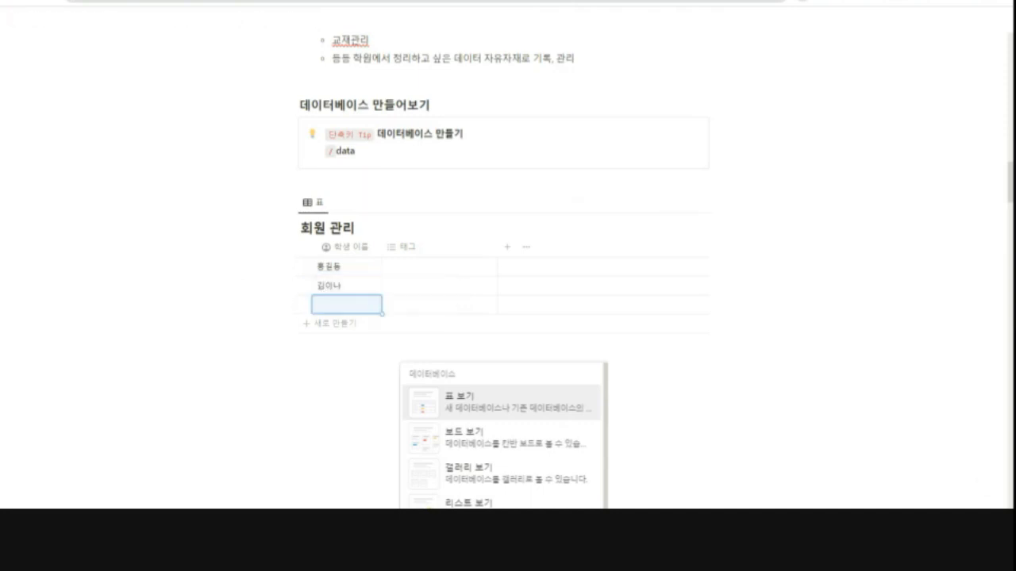
Replace the given-name part of the student's name in the second row, keeping the surname.
left_click(341, 287)
left_click_drag(346, 286, 337, 286)
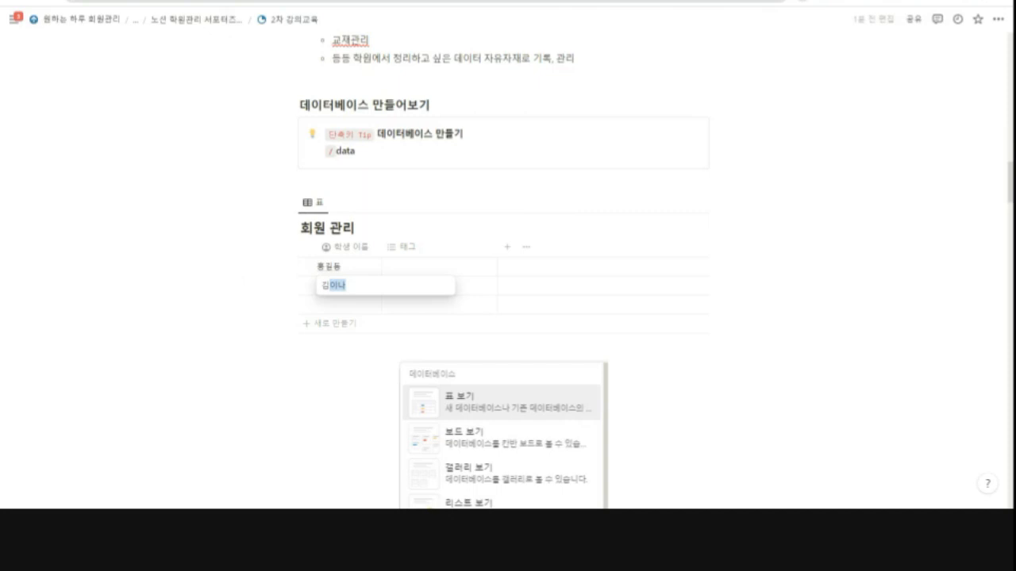
type("가나")
key("Return")
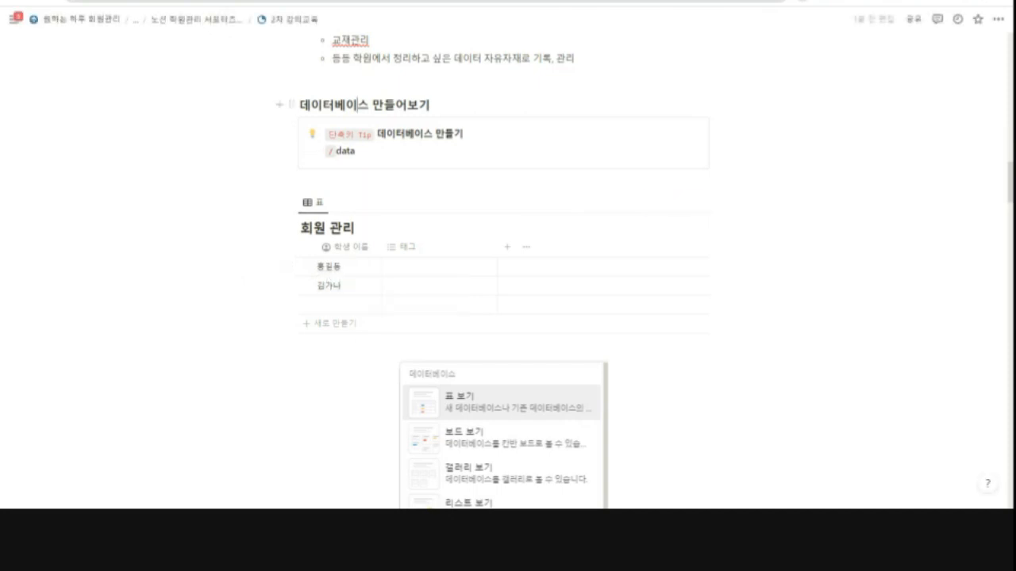
Review the 데이터베이스 만들어보기 heading, the 교재관리 list item and the first student's name cell without editing them.
left_click_drag(299, 105, 369, 105)
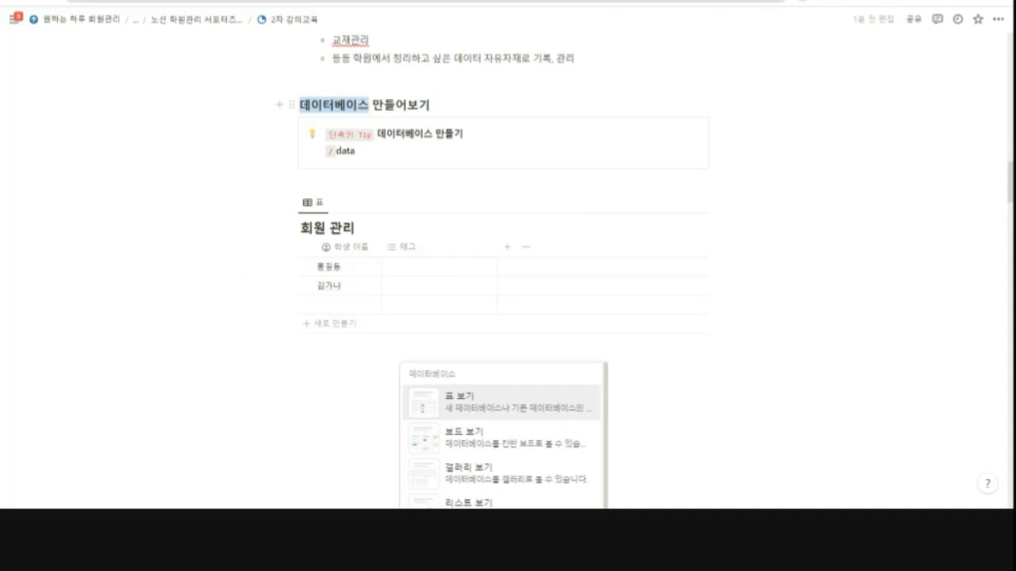
left_click(334, 274)
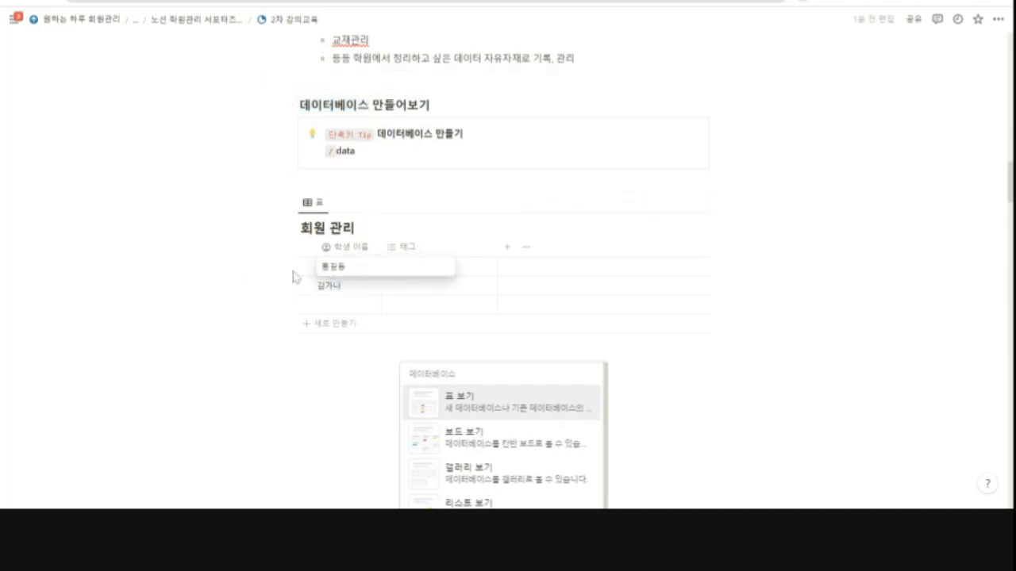
key("Escape")
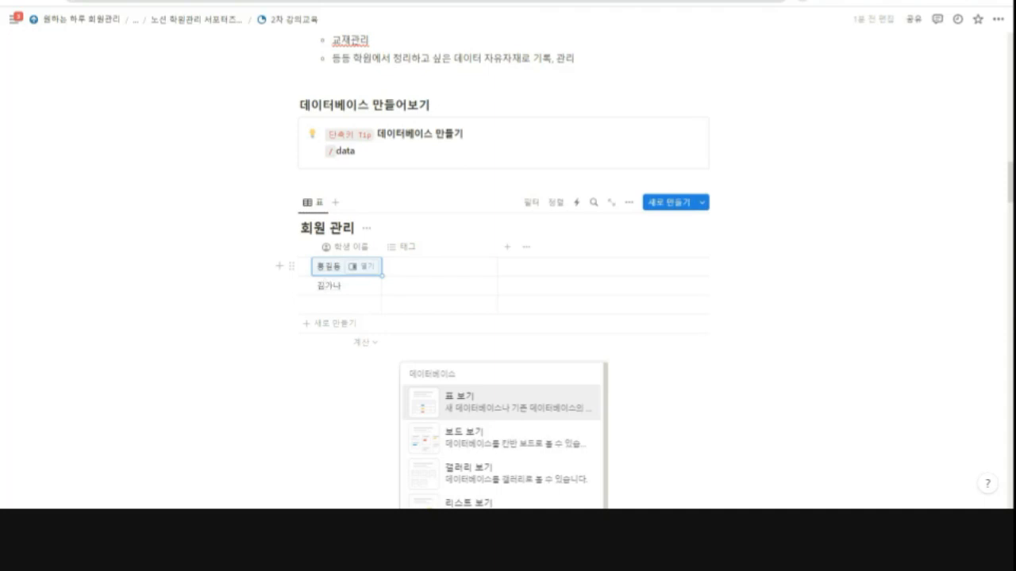
scroll(443, 273, "up", 1)
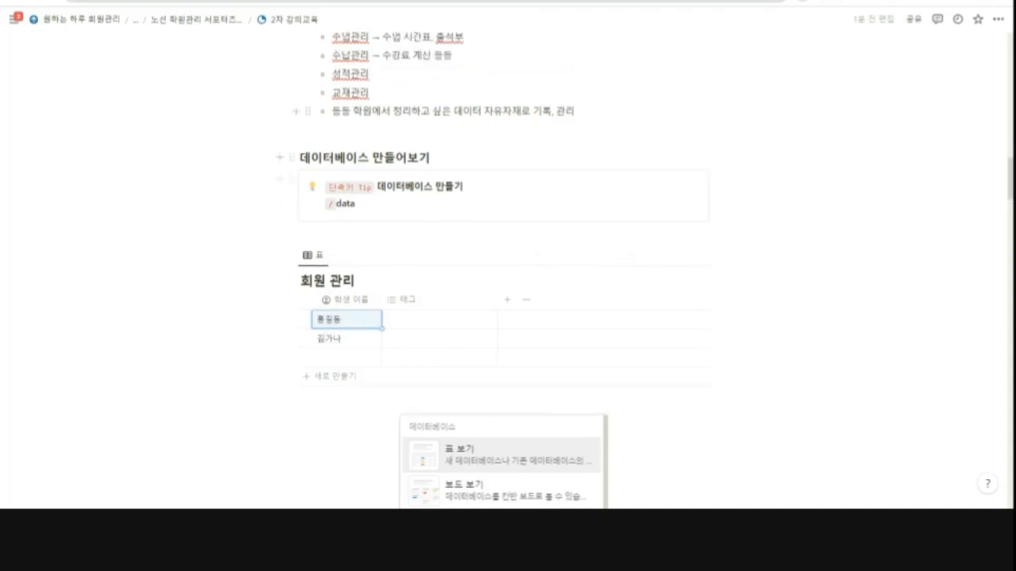
left_click_drag(370, 93, 331, 93)
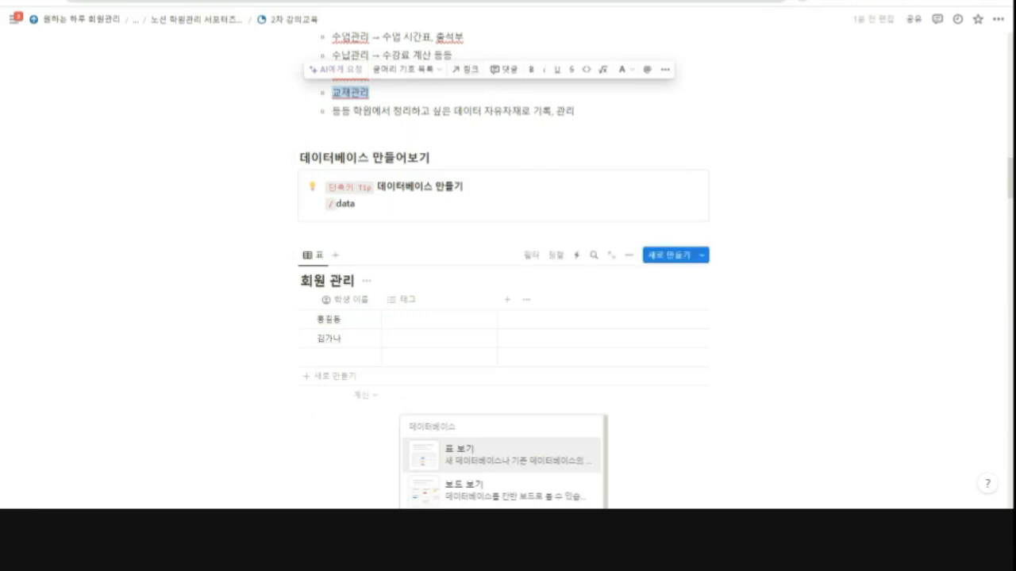
scroll(357, 321, "down", 2)
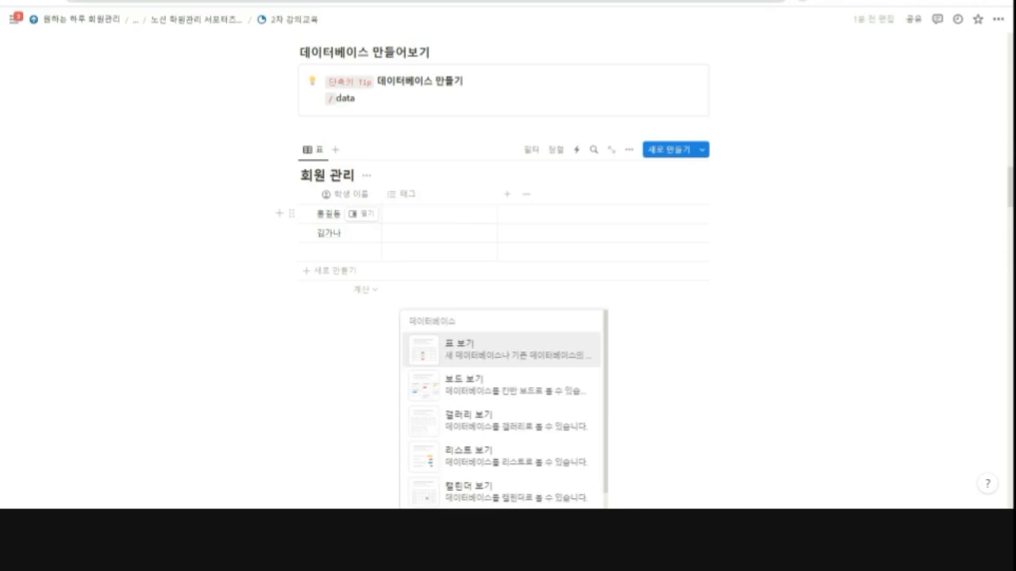
Open the first student's row in 회원 관리 as a page in side view and start it as an empty page.
left_click(334, 222)
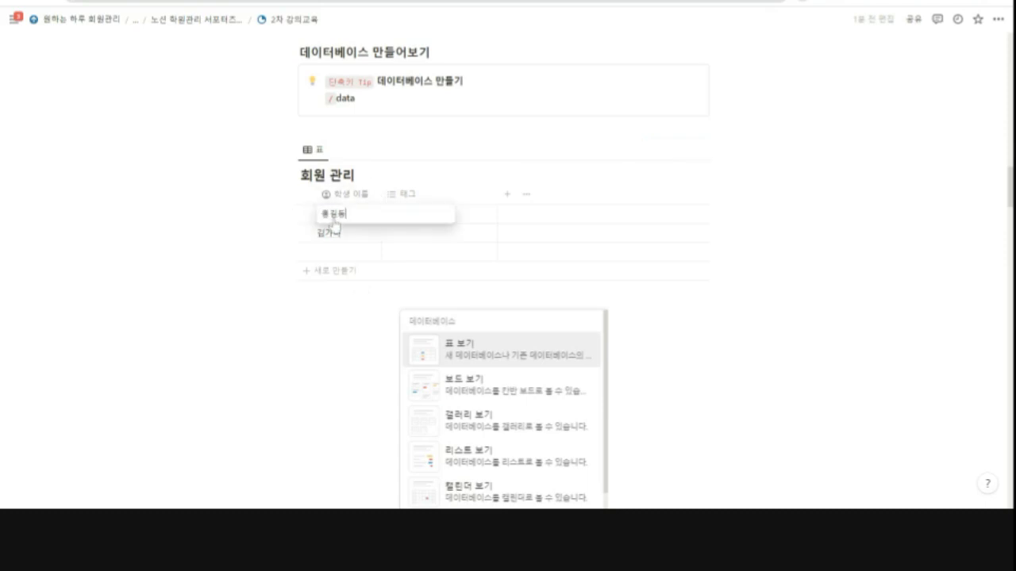
key("Escape")
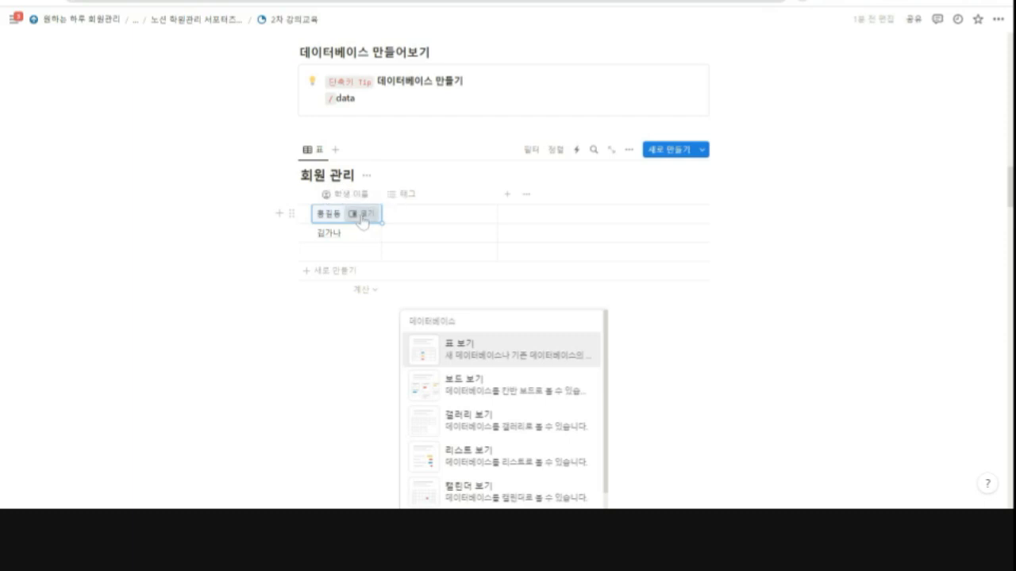
left_click(362, 216)
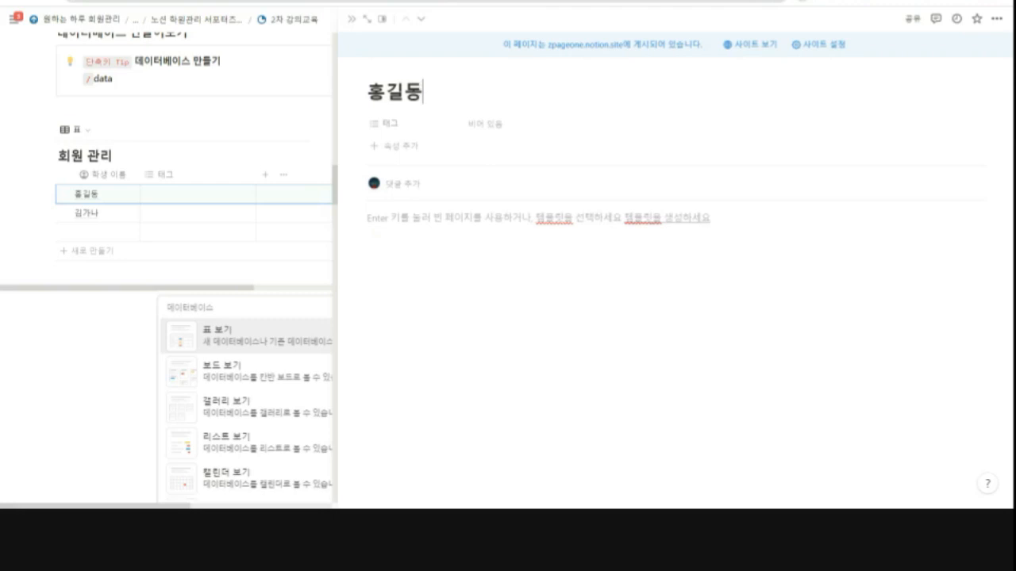
key("Return")
type("ㅇㄹㅇㄹㅇ")
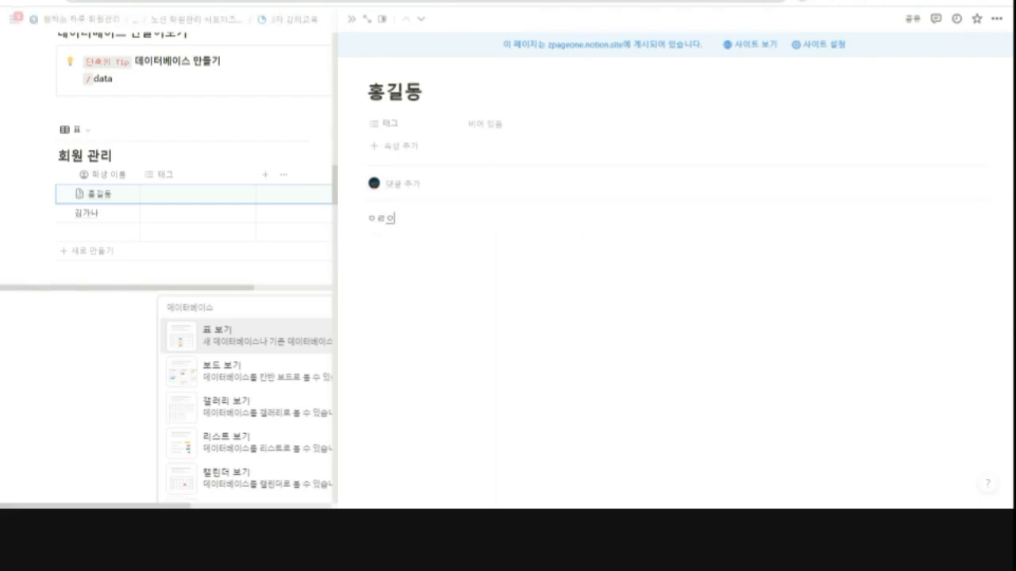
key("BackSpace")
key("BackSpace")
key("BackSpace")
key("BackSpace")
key("BackSpace")
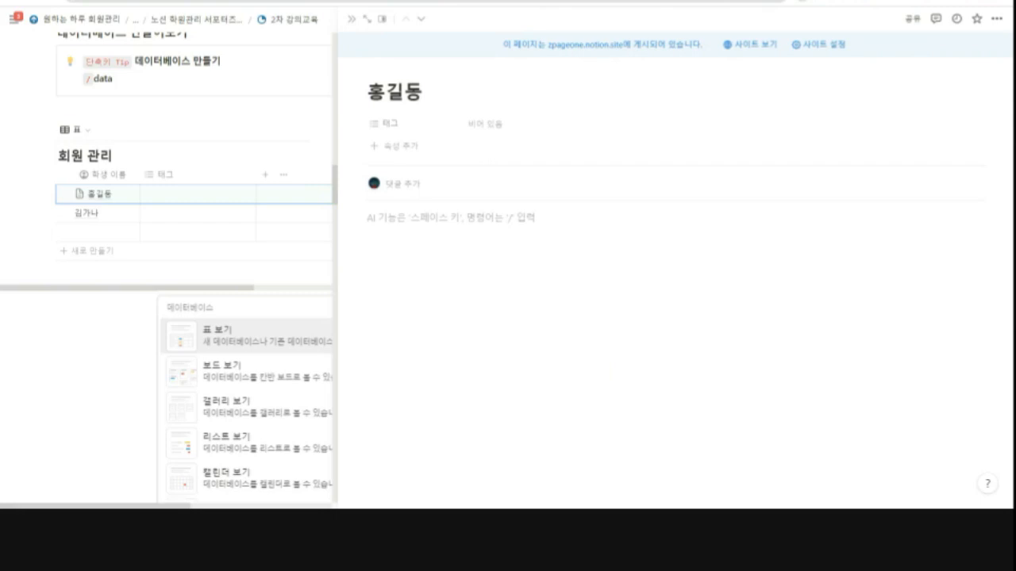
Write the line 상담 활용 in the student's page and start a bulleted list below it with 출석.
type("상담")
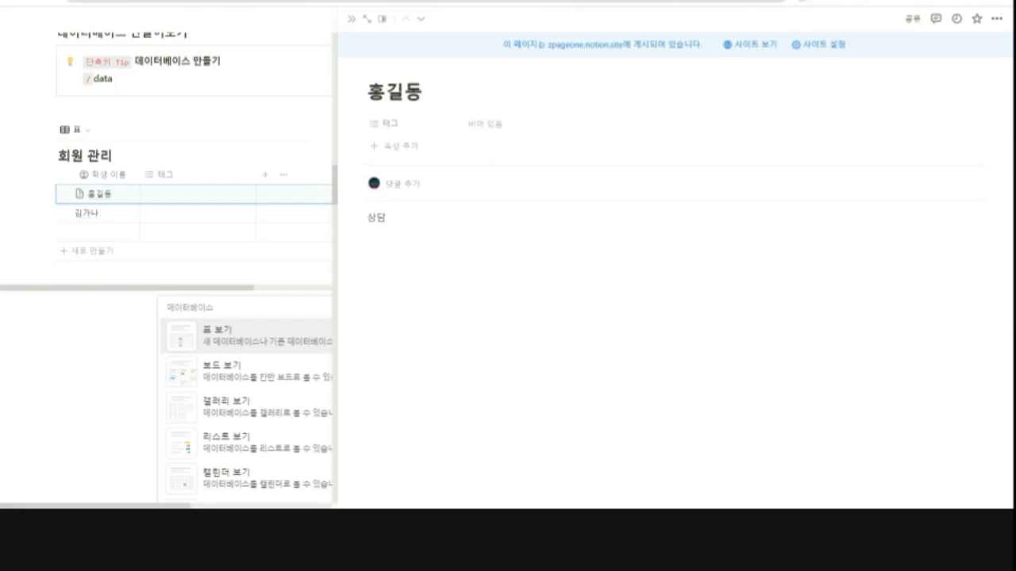
type("활용")
key("Return")
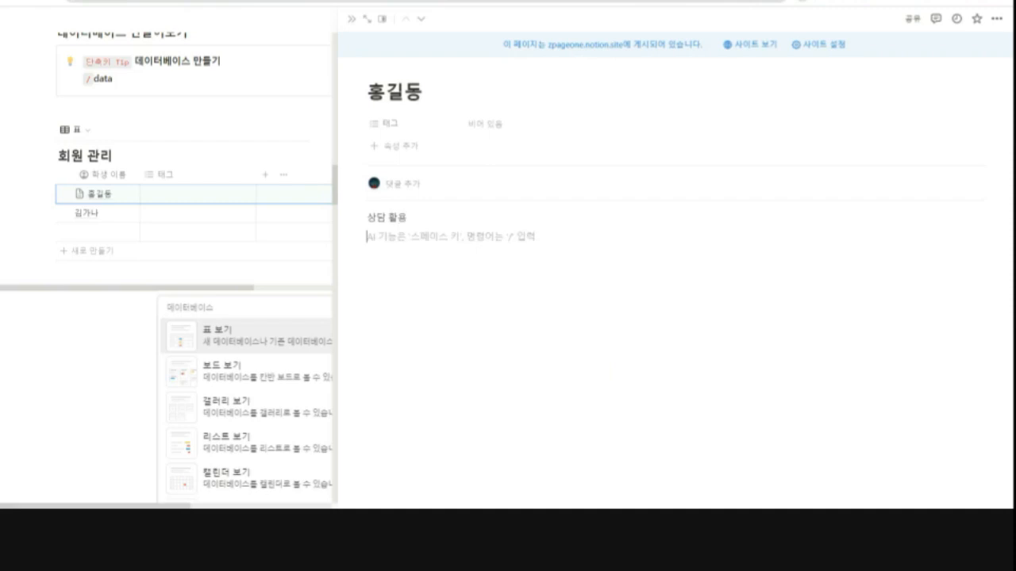
type("- ")
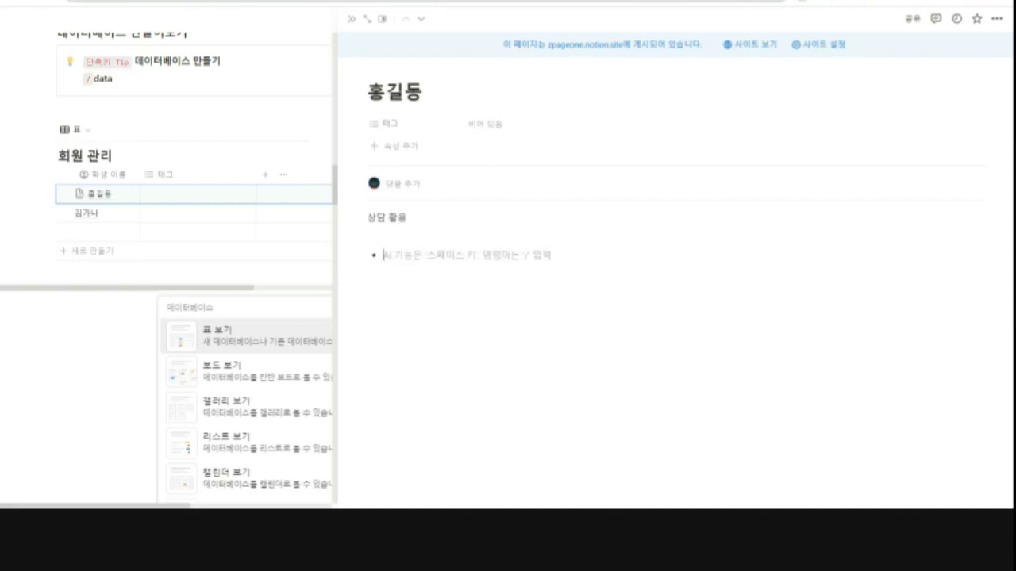
type("취")
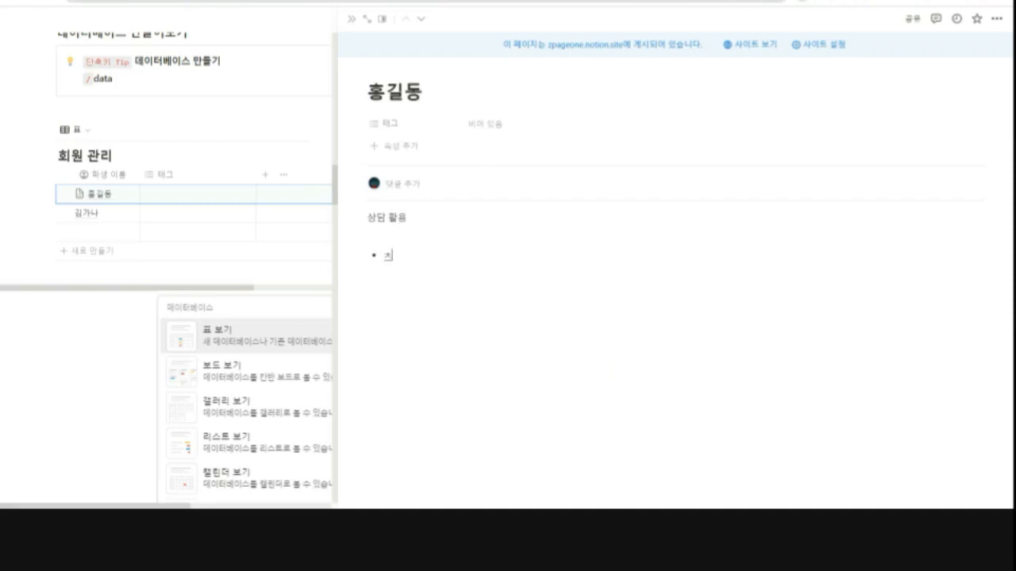
type("석")
key("Return")
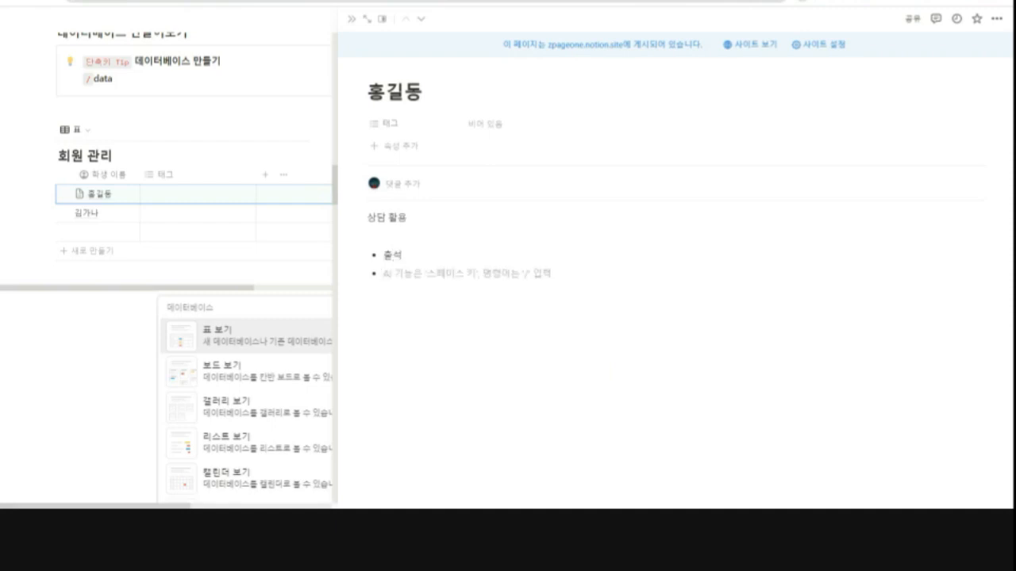
Add 테스트 as the second item of the bulleted list.
type("테슽")
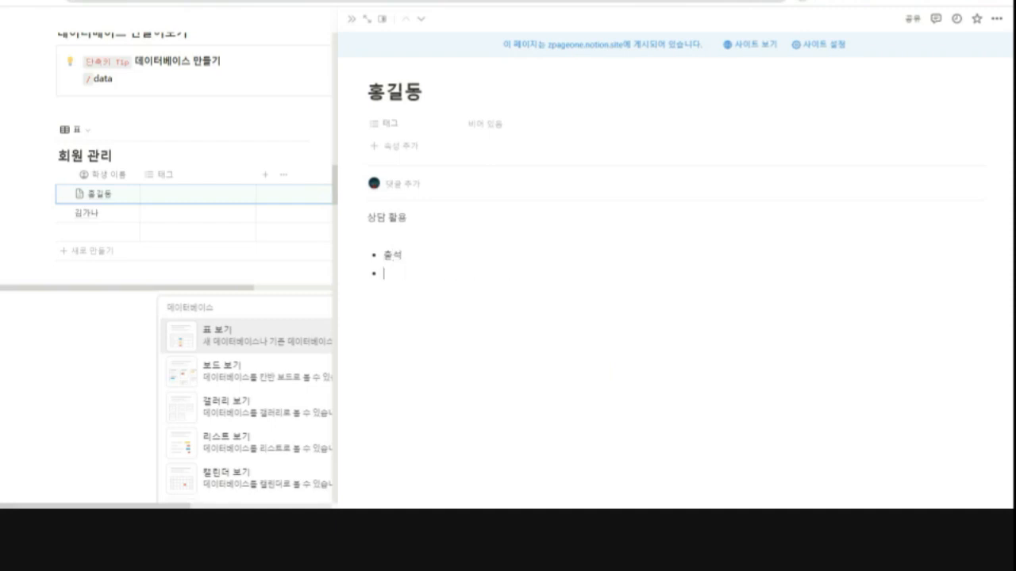
key("Return")
key("BackSpace")
key("BackSpace")
key("BackSpace")
type("스트")
key("Return")
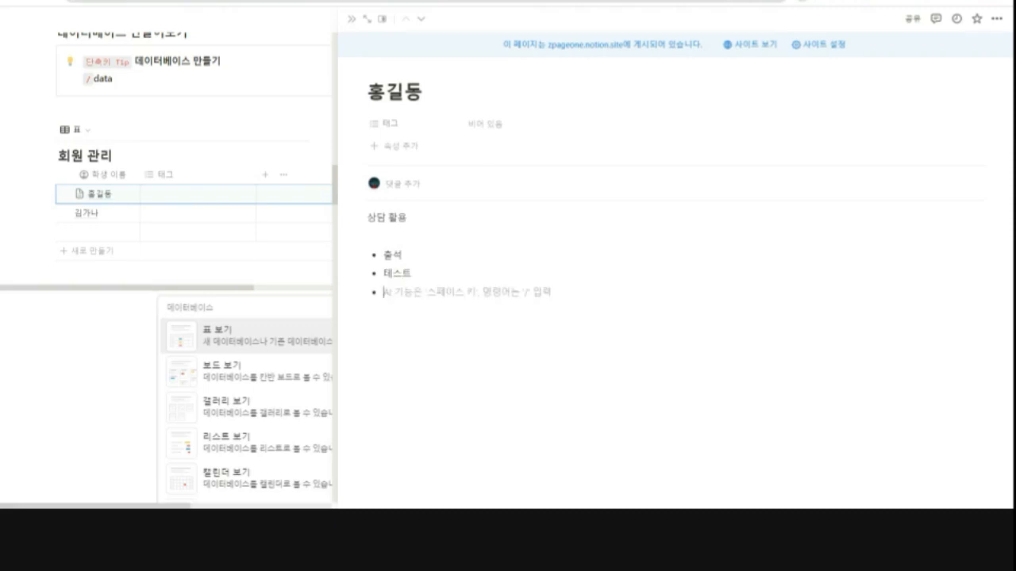
Add 개별 수업 진도 as the third list item and start another bullet below it.
type("개별 전")
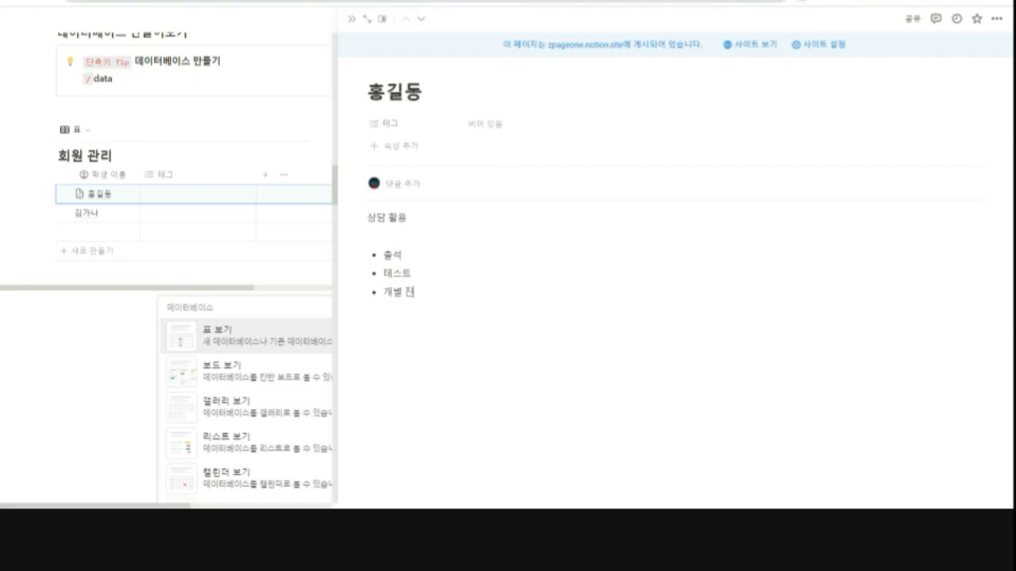
key("BackSpace")
type("수업 진도")
key("Return")
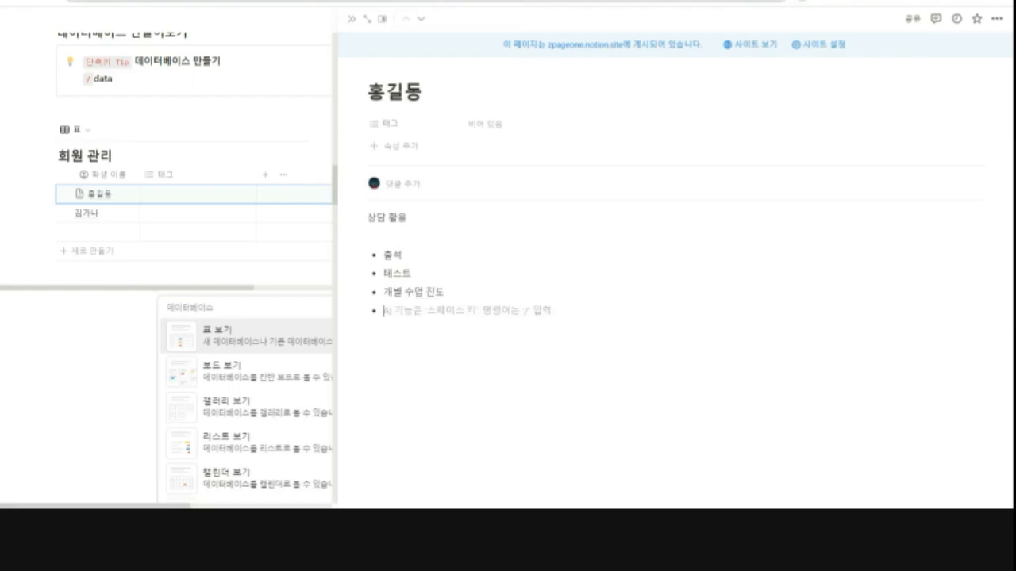
Go over the list items 개별 수업 진도, 테스트 and 출석 by highlighting them one after another.
left_click(445, 292)
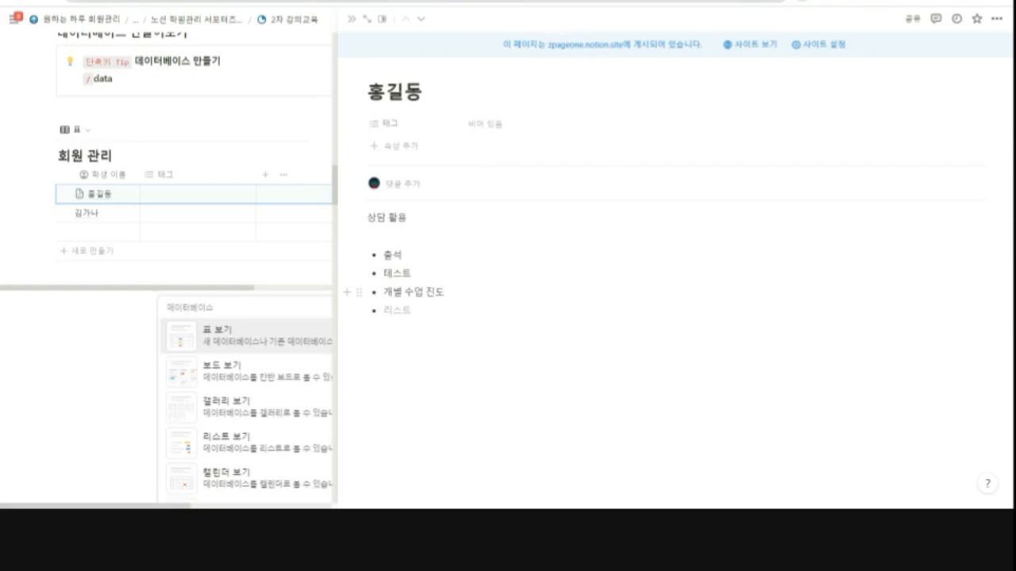
key("shift+Left")
key("shift+Left")
key("shift+Left")
key("shift+Left")
key("shift+Left")
key("shift+Left")
key("shift+Left")
key("shift+Left")
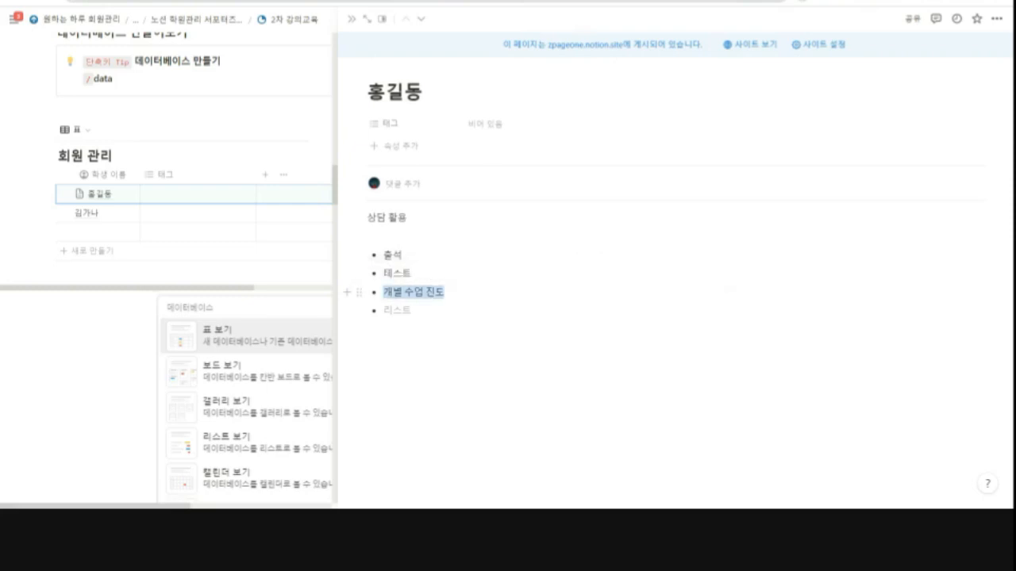
left_click(405, 292)
left_click_drag(412, 274, 383, 274)
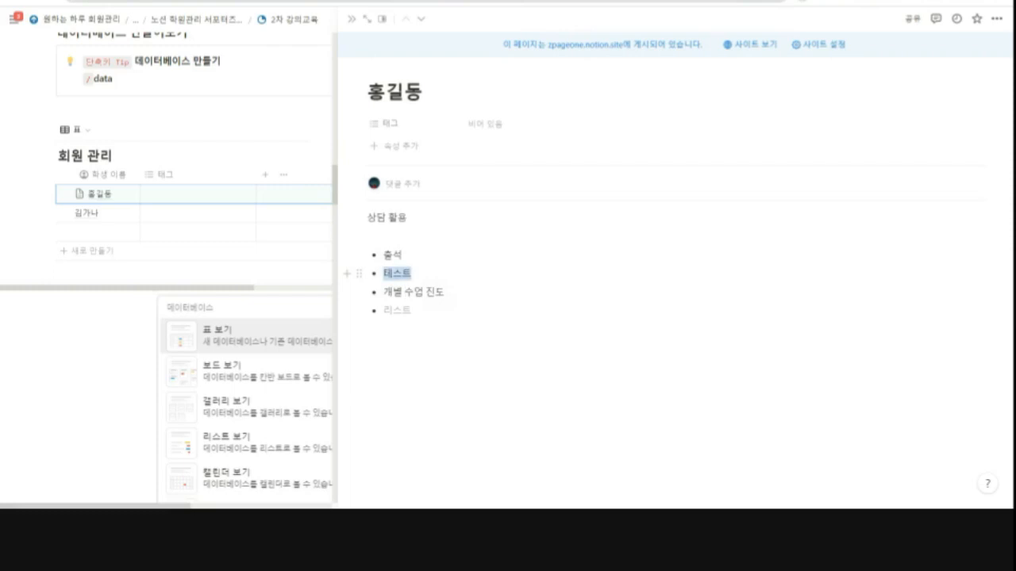
left_click(422, 292)
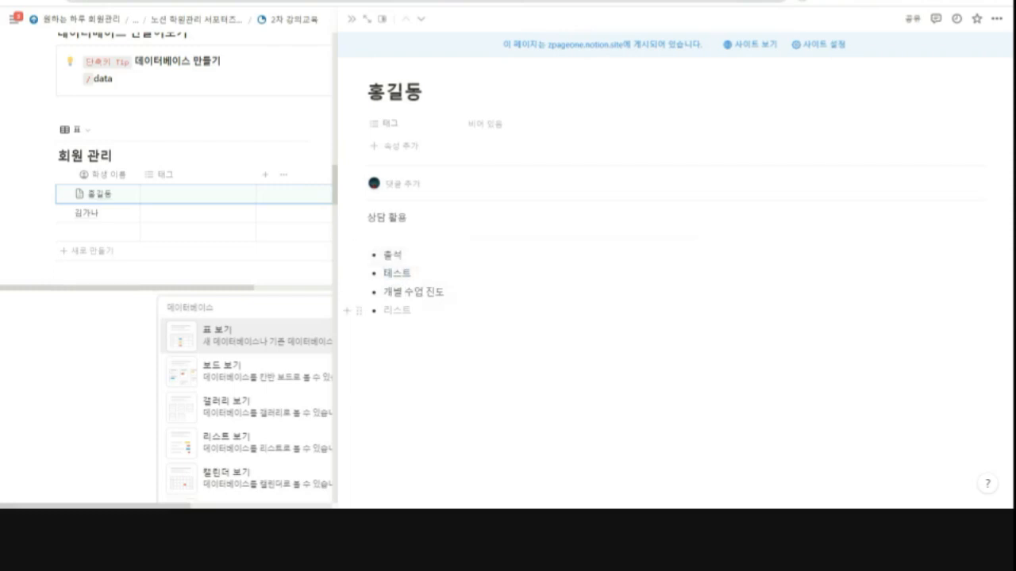
left_click_drag(402, 255, 383, 254)
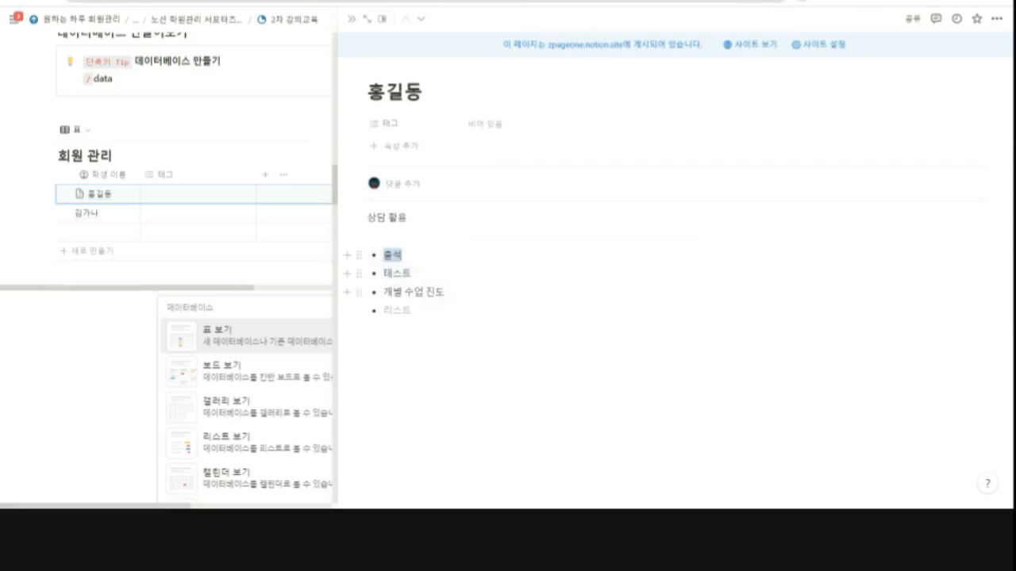
left_click(402, 273)
double_click(394, 255)
left_click_drag(412, 273, 383, 273)
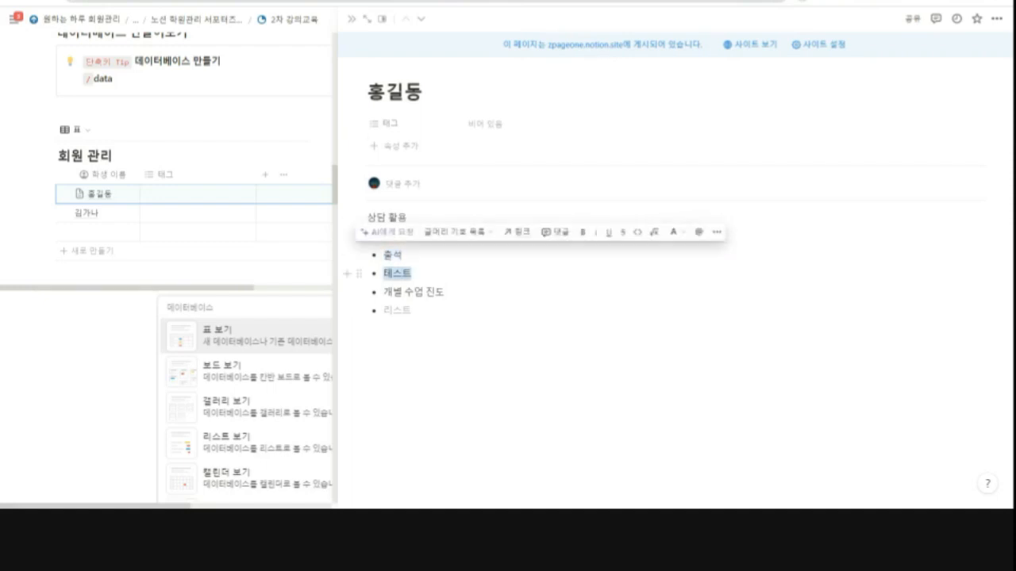
left_click_drag(445, 292, 383, 292)
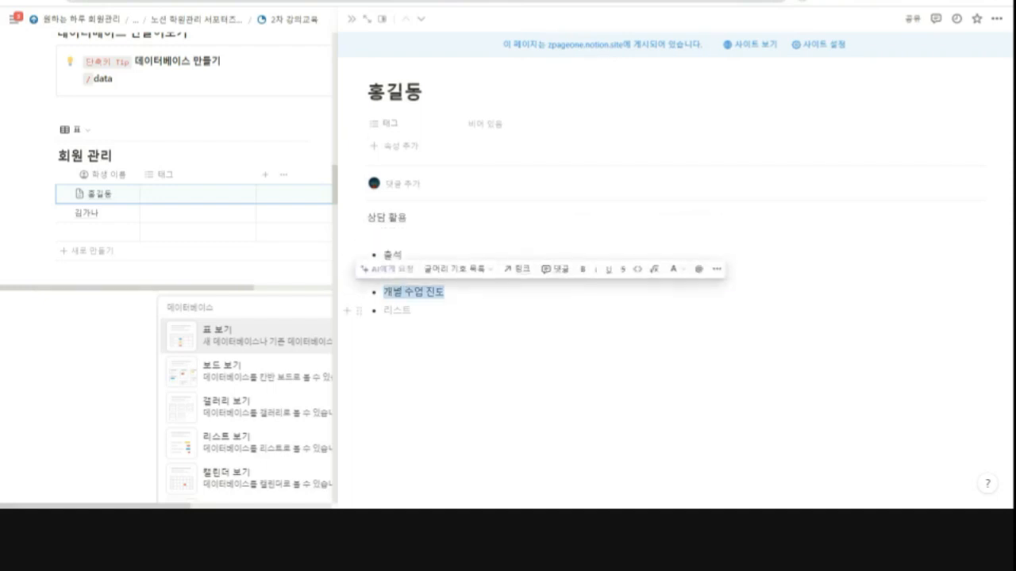
Fill the empty last bullet with 그 외 다른 정보 메모, 기록 and highlight all of the page's notes.
left_click(398, 310)
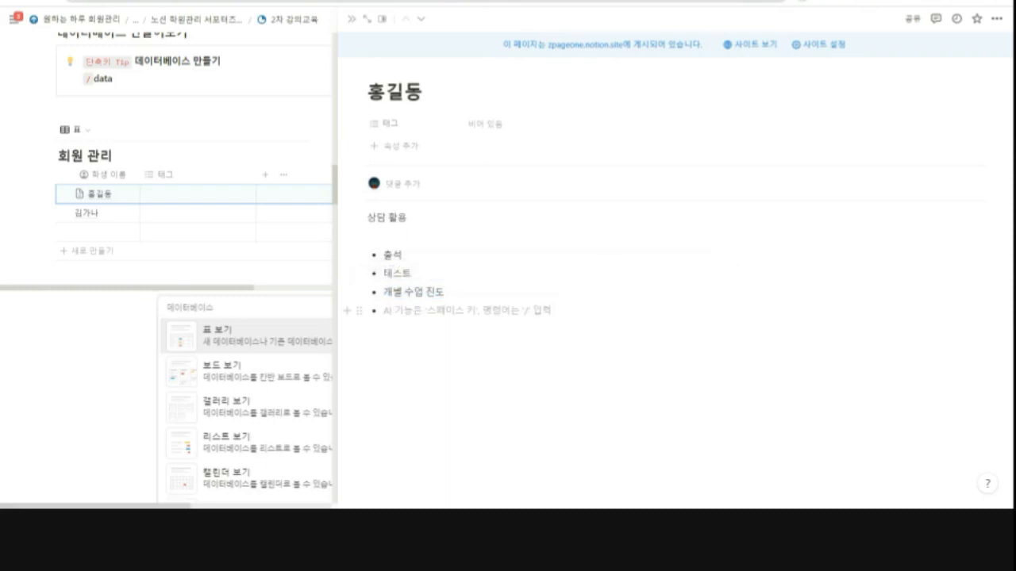
type("그 외")
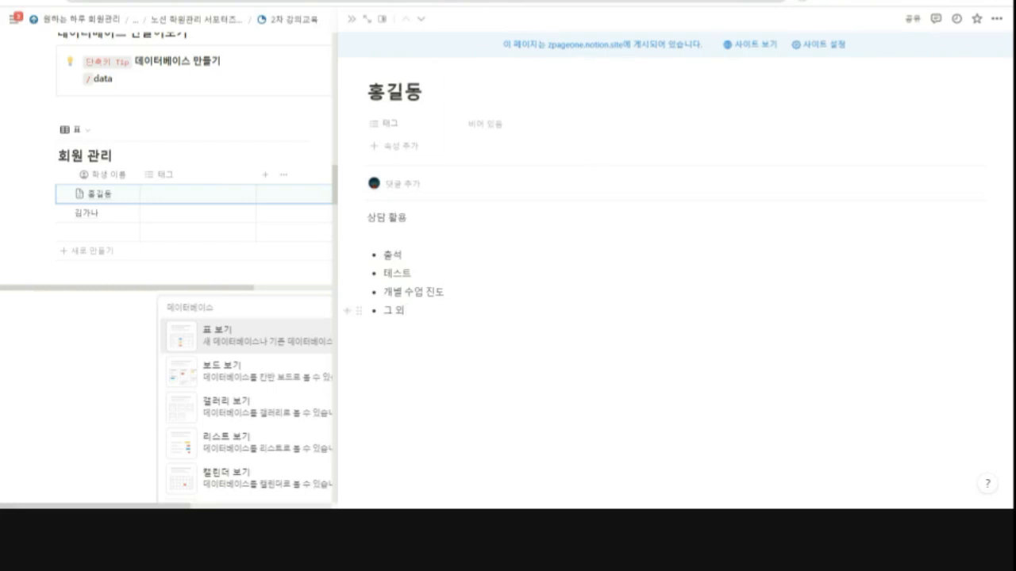
type("다른 정보 메모, 기록")
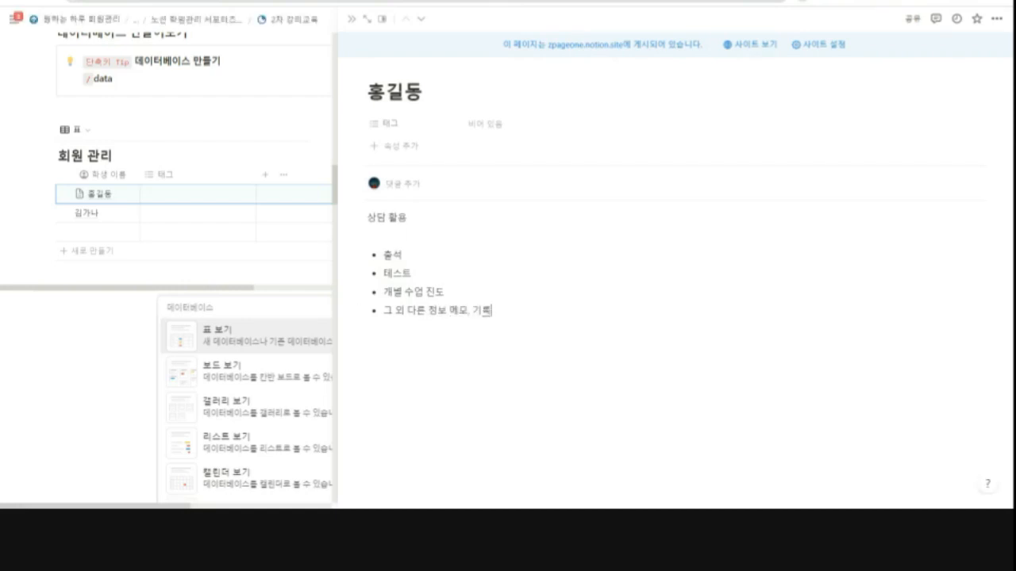
left_click_drag(492, 311, 367, 217)
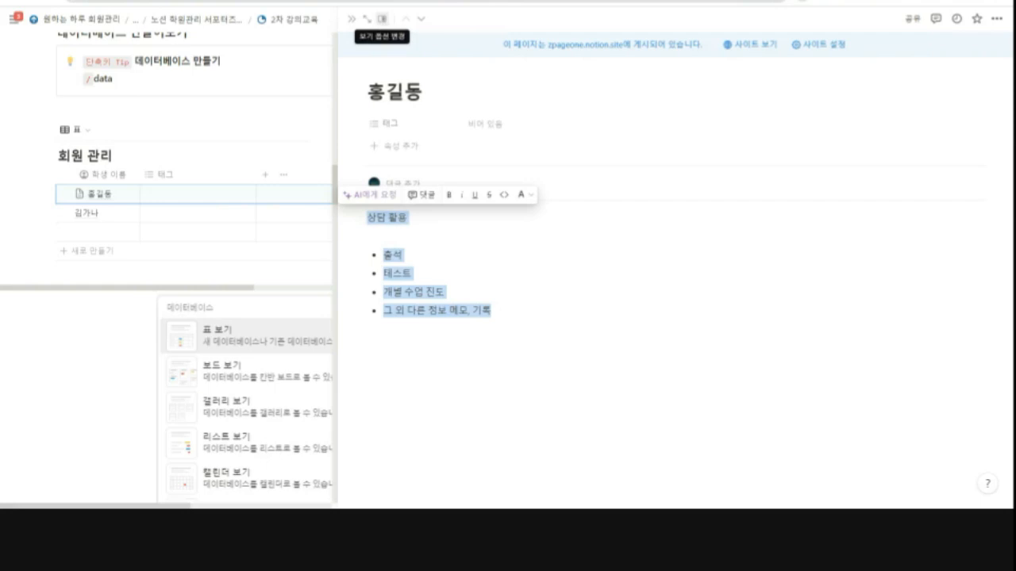
Switch the student's page to the centered view (중앙에서 보기) and from there to the full-page view (전체 페이지 보기).
left_click(383, 20)
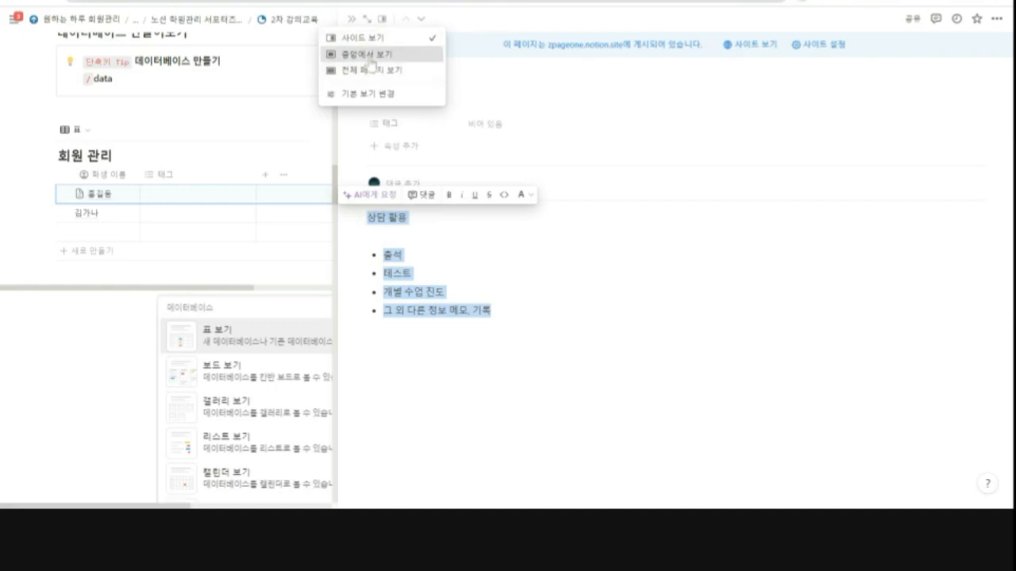
left_click(370, 55)
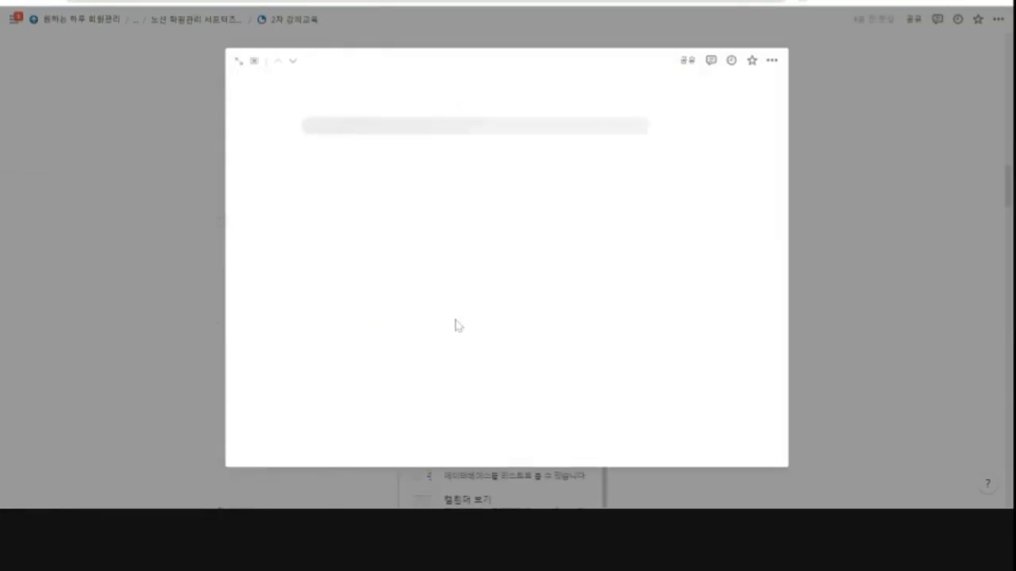
left_click(256, 63)
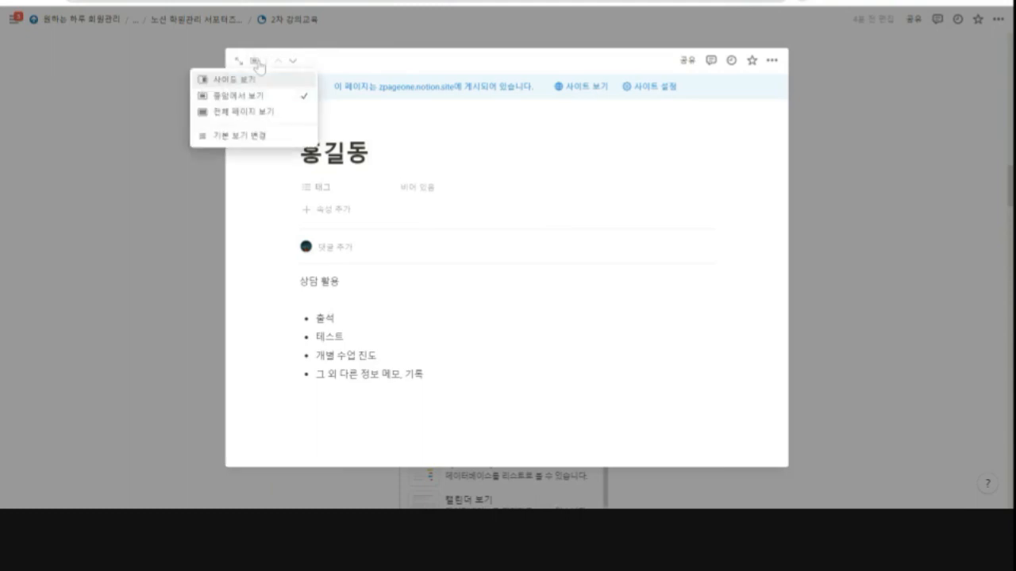
left_click(246, 121)
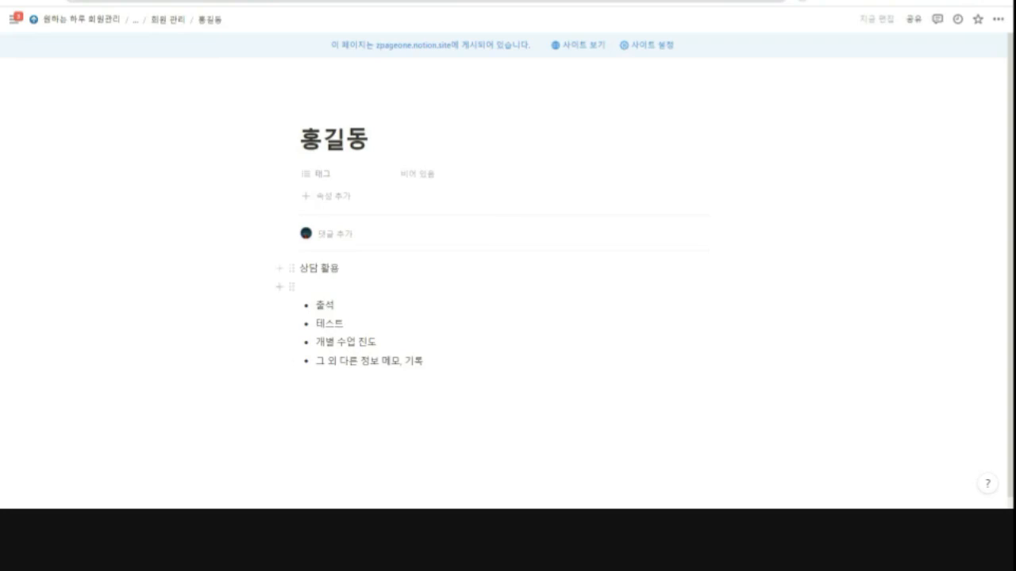
Visit the parent 회원 관리 database from the student's full page and go back to the student's centered view.
left_click(179, 27)
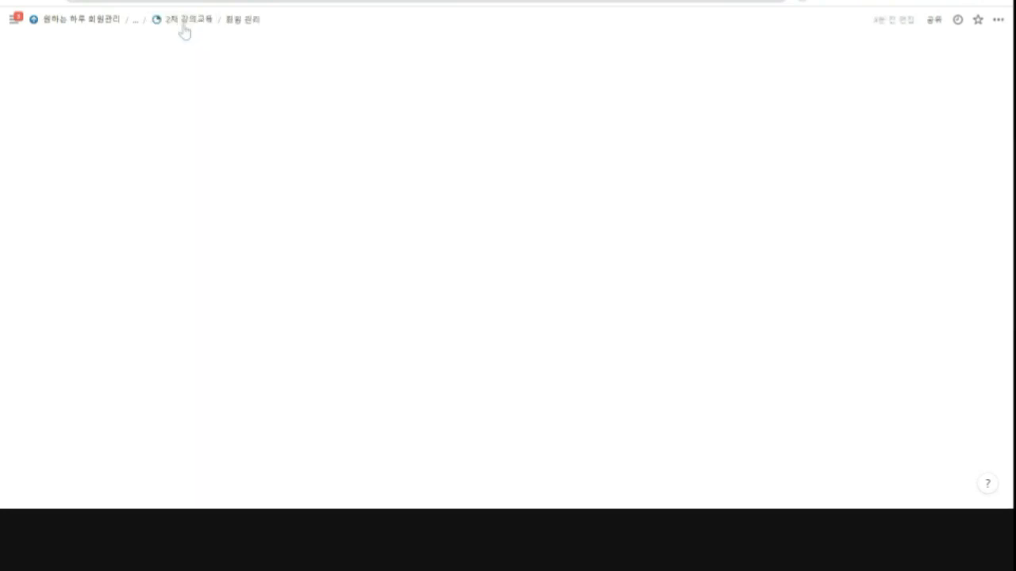
left_click(11, 2)
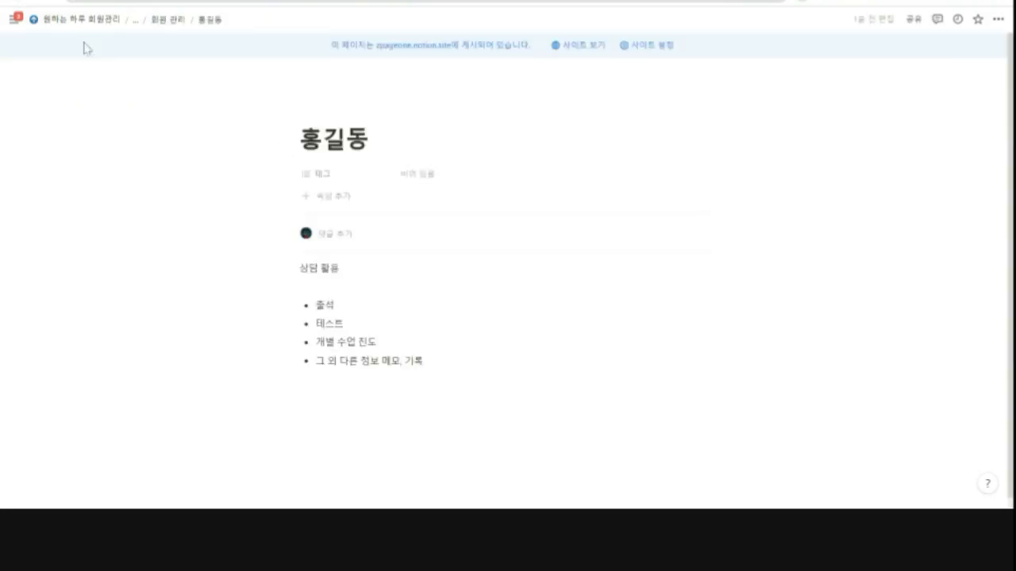
left_click(18, 2)
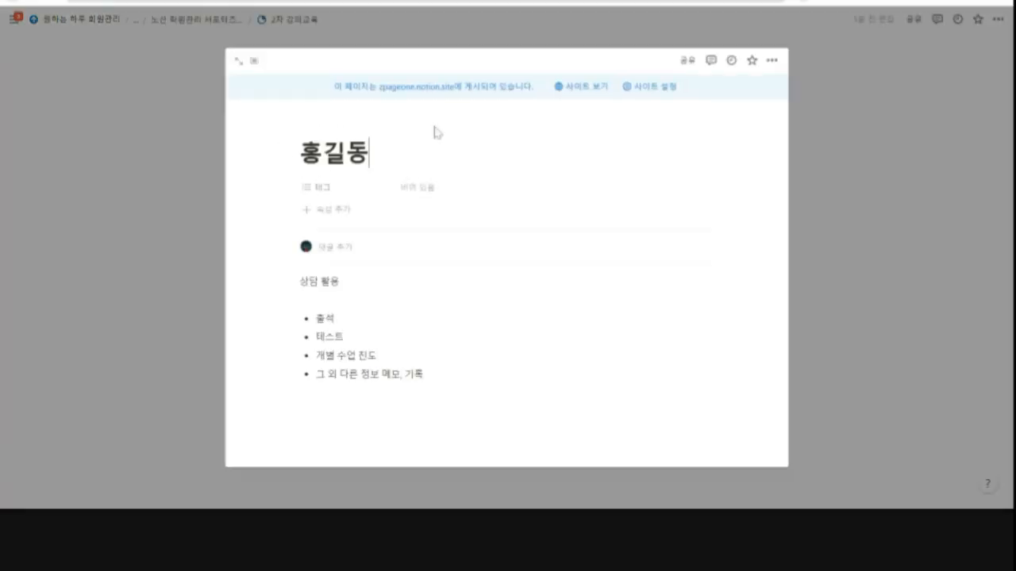
Switch the student's page to side view (사이드 보기), narrow the pane to about half the window and close it.
left_click(254, 61)
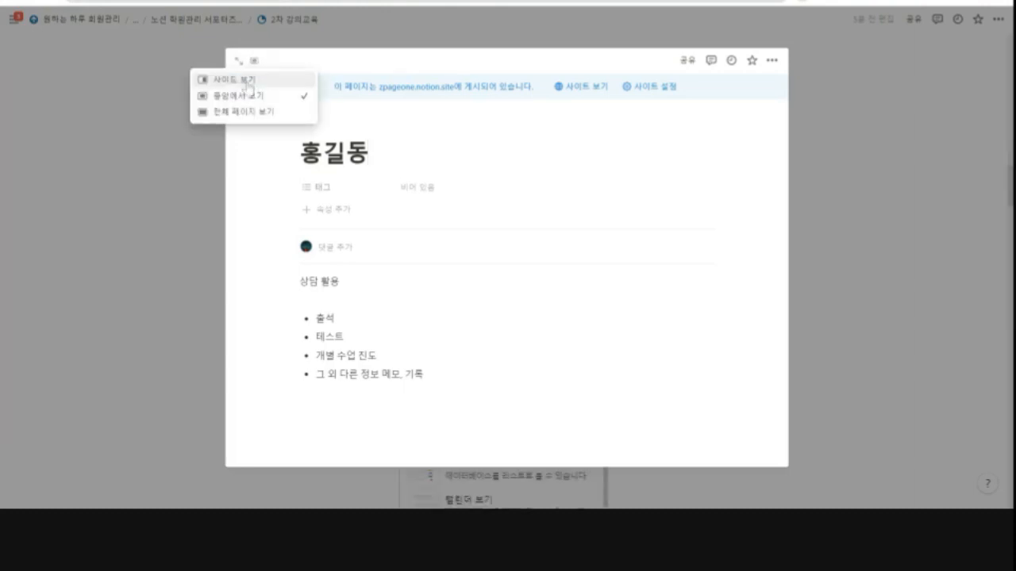
left_click(242, 80)
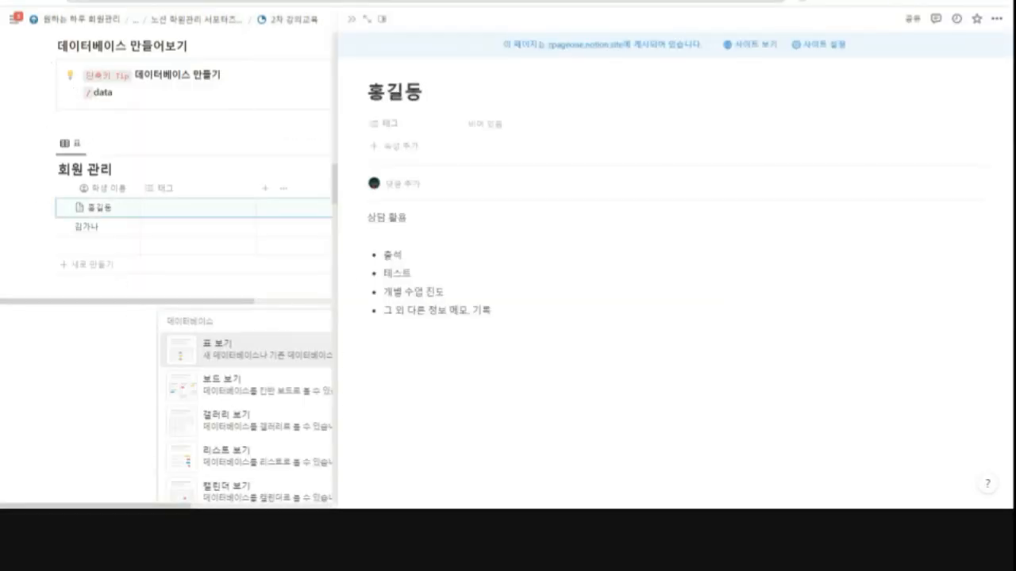
left_click_drag(338, 94, 515, 127)
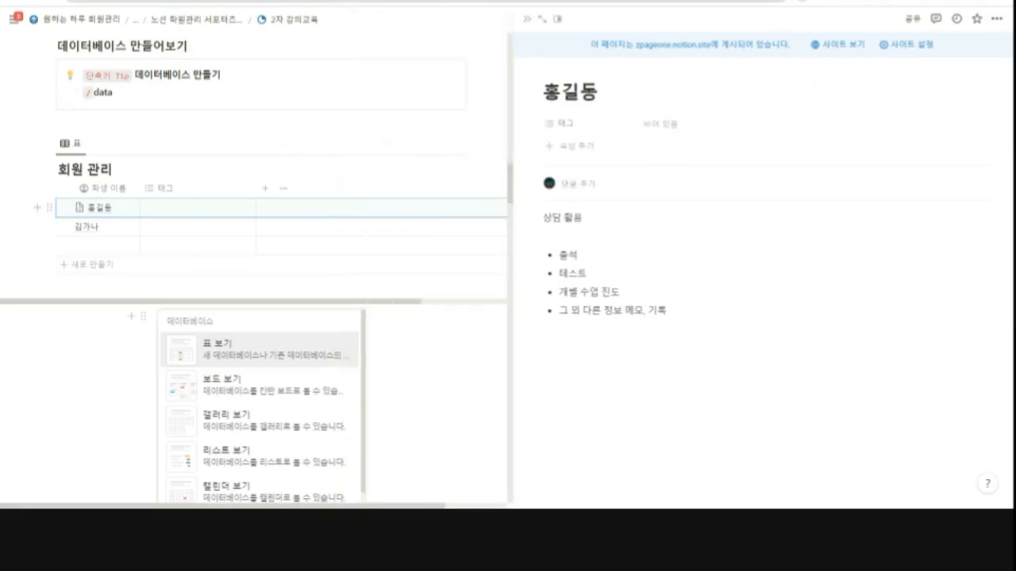
left_click(526, 18)
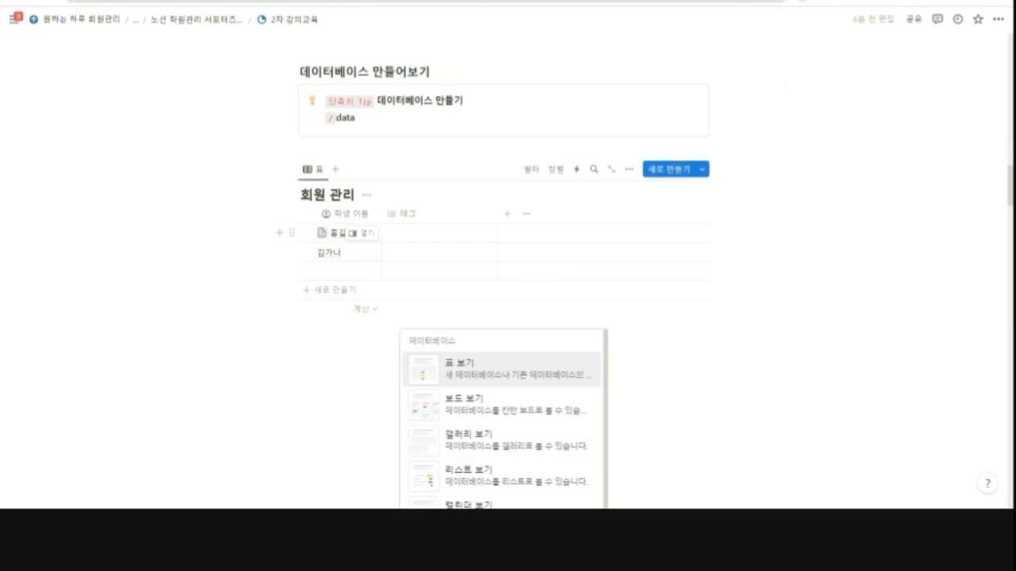
Insert a subpage (페이지) above the 회원 관리 table, title it ㅇㄹㅇㄹㅇㄹ and write ㅇㄹㅇㄹ as its content.
left_click(310, 148)
key("Return")
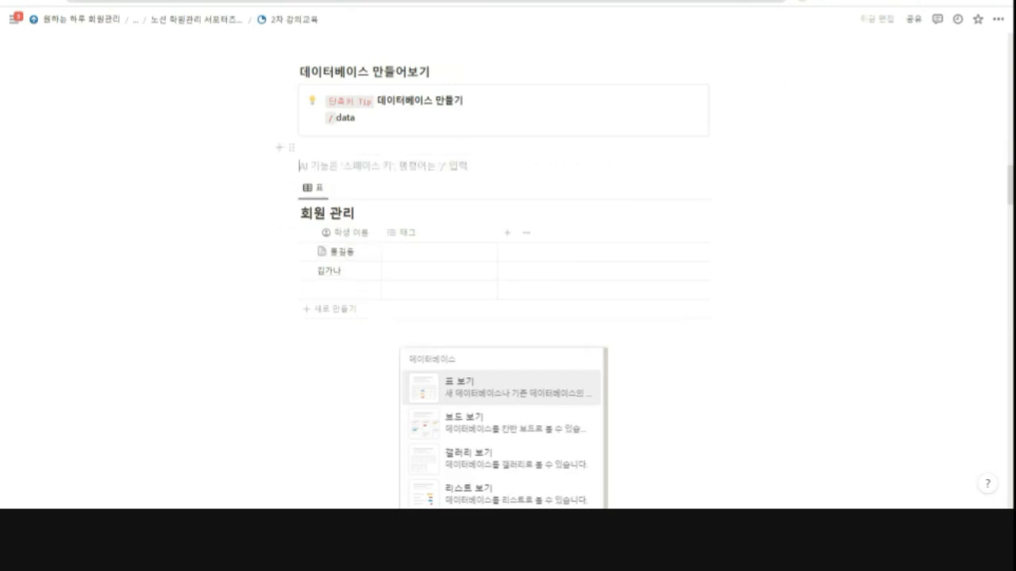
type("/")
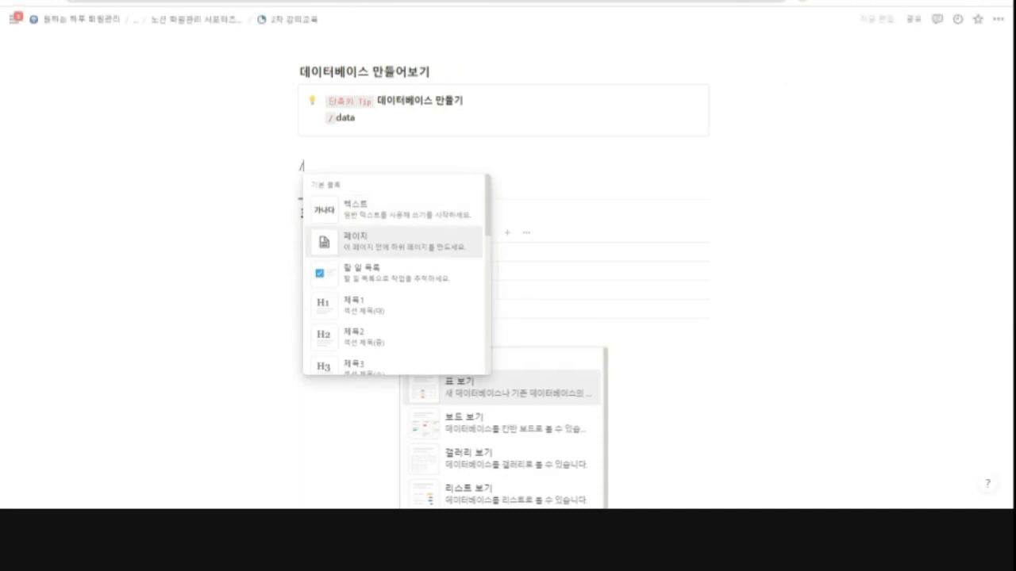
key("Return")
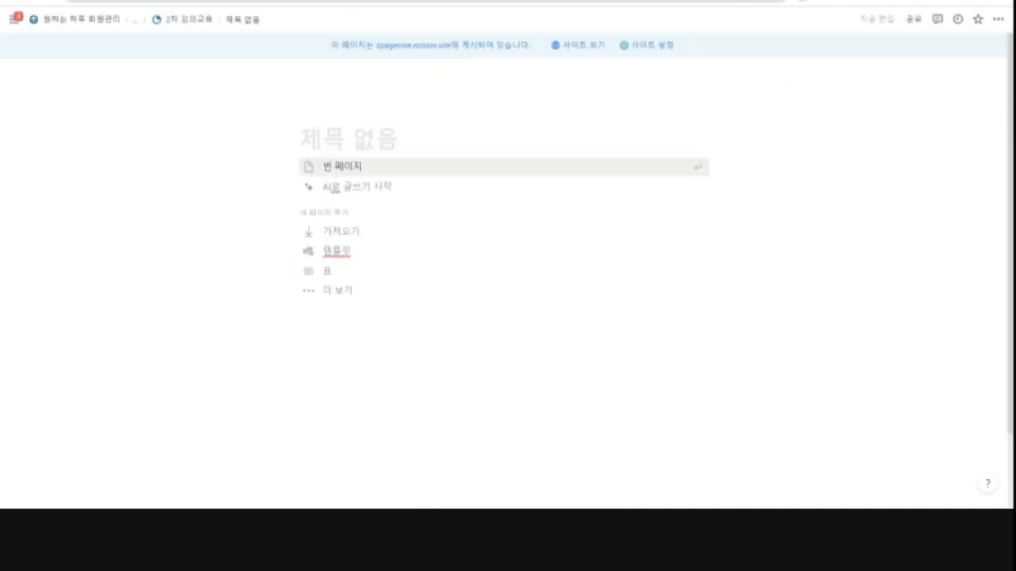
type("ㅇㄹㅇㄹㅇㄹ")
key("Return")
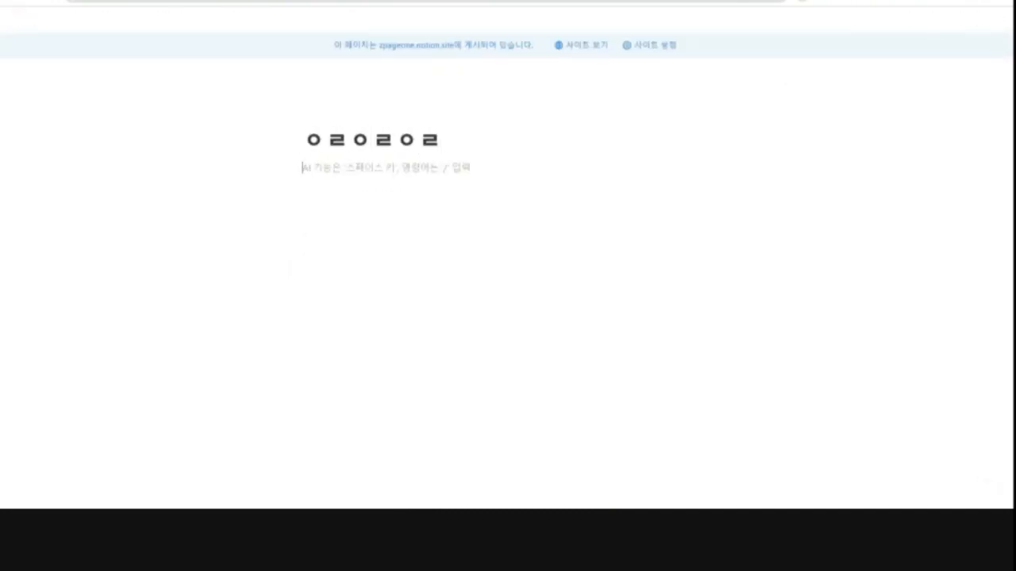
type("ㅇㄹㅇㄹ")
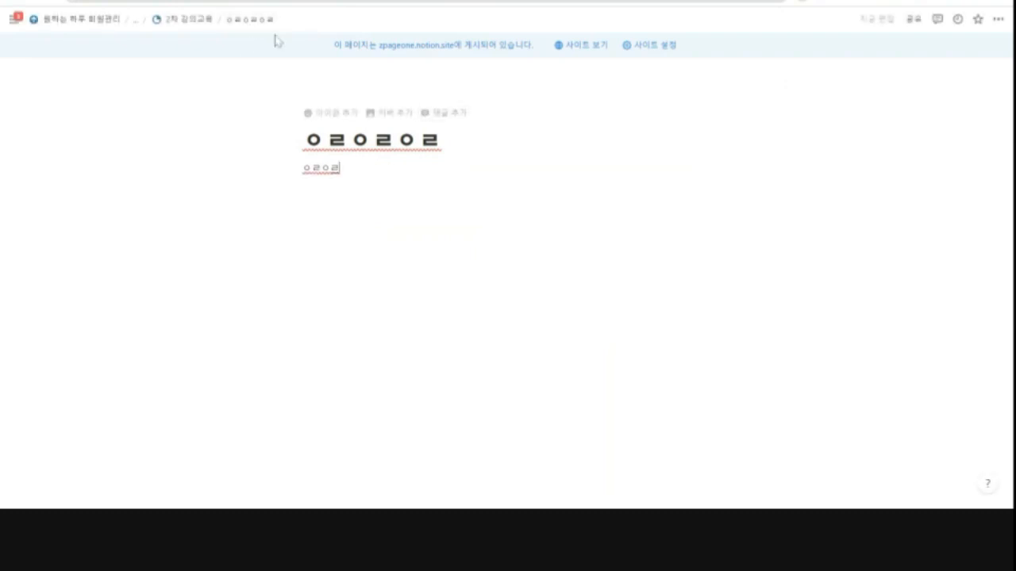
Return to the 2차 강의교육 page and find the new subpage link above the 회원 관리 table.
left_click(200, 24)
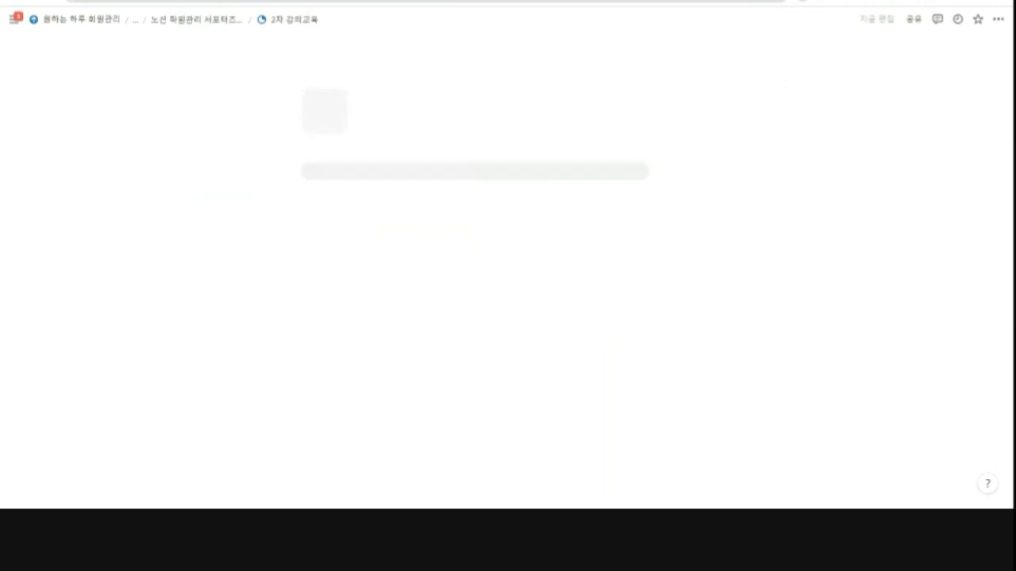
scroll(556, 284, "down", 15)
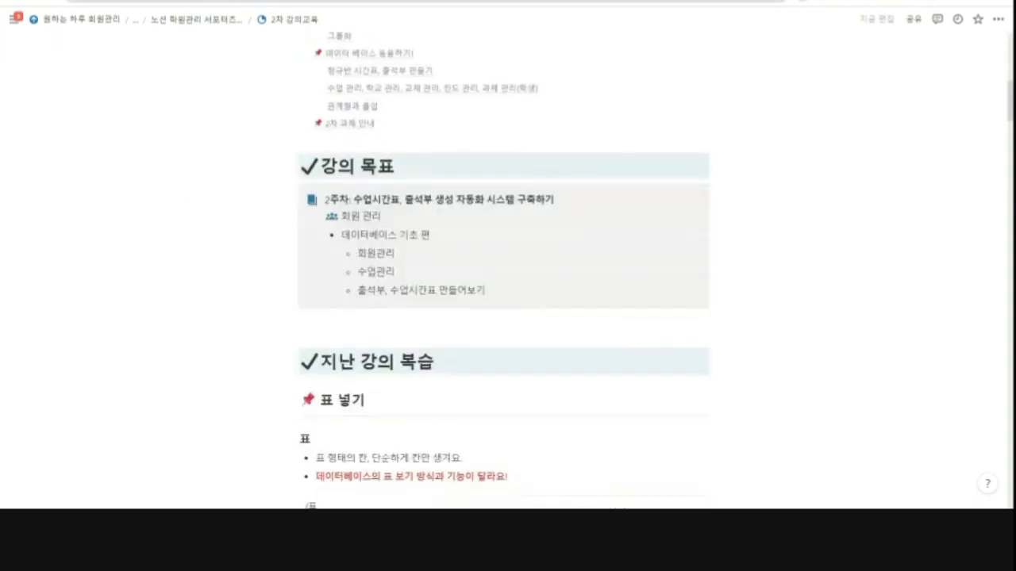
scroll(555, 284, "down", 8)
scroll(555, 284, "down", 5)
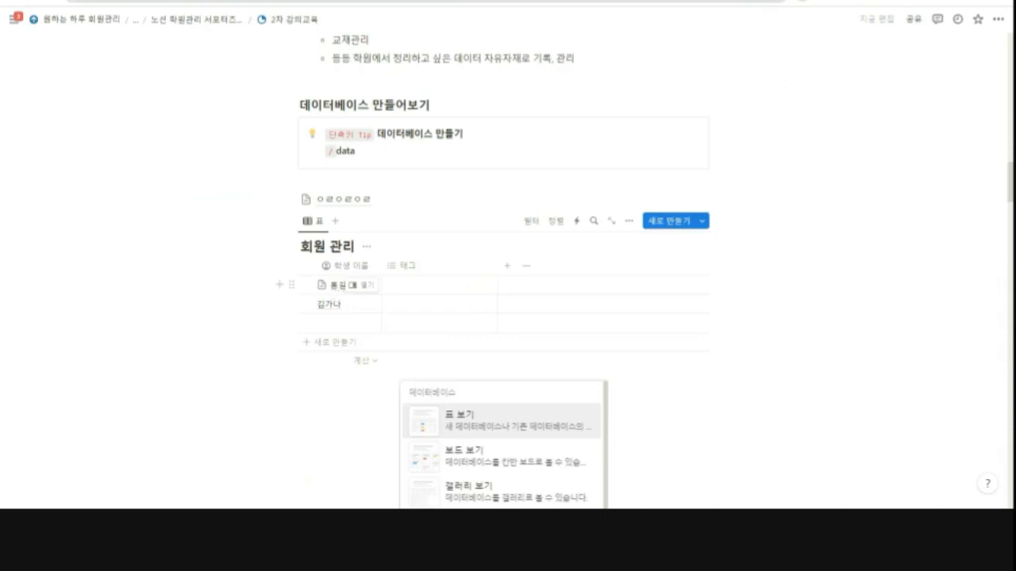
mouse_move(335, 201)
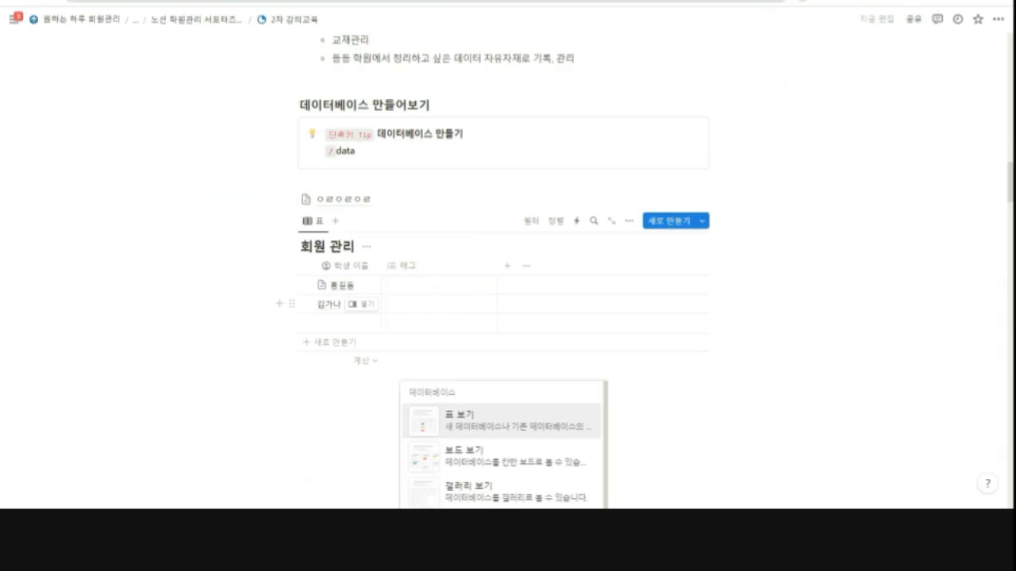
Open the second student's page from the 회원 관리 table, write ㅇㄹㅇㄹ in its body and close the page.
left_click(357, 305)
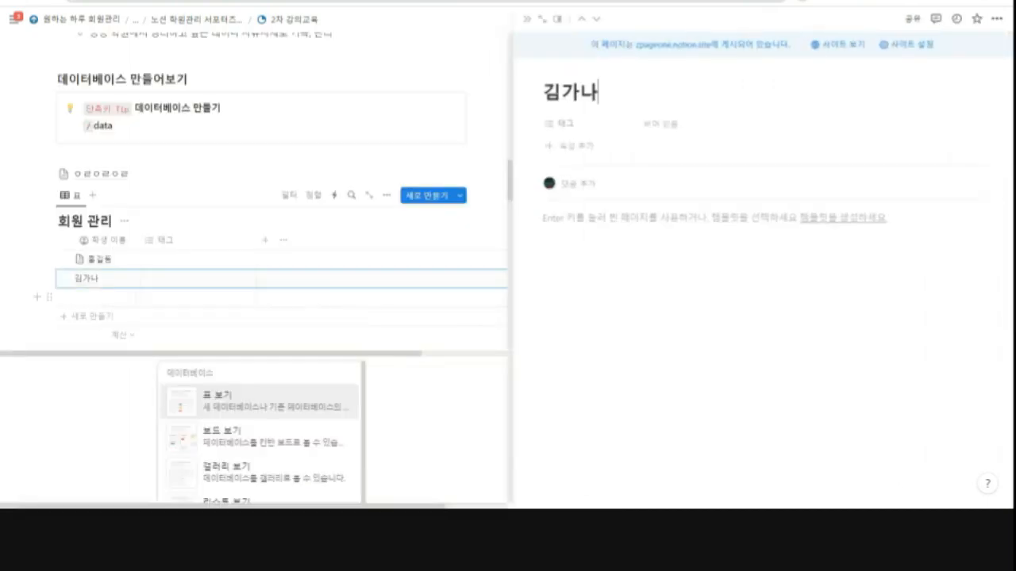
left_click(568, 218)
type("ㅇㄹㅇㄹ")
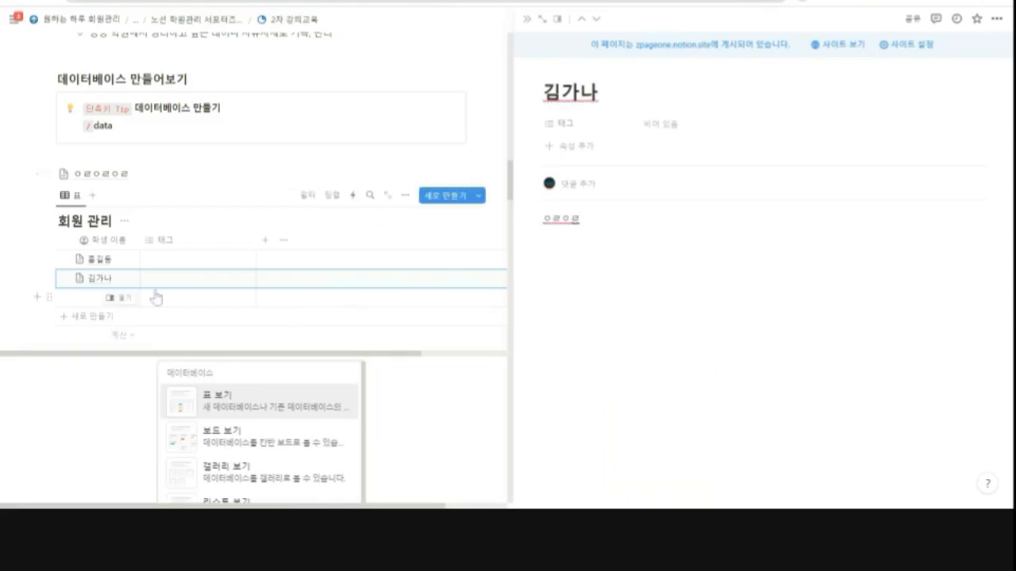
left_click(526, 22)
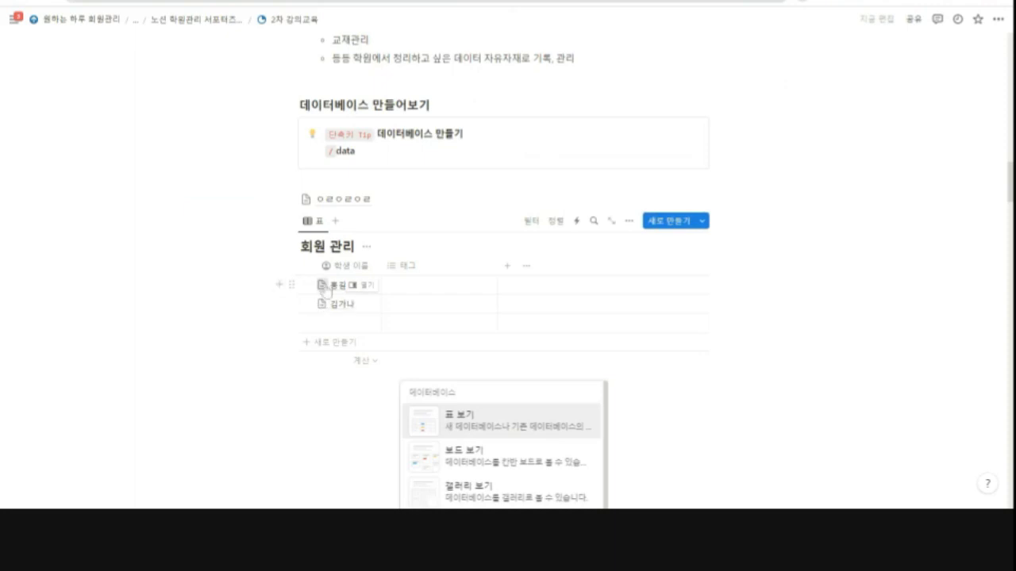
Set the first student's page icon to the recently used blond person emoji.
left_click(322, 286)
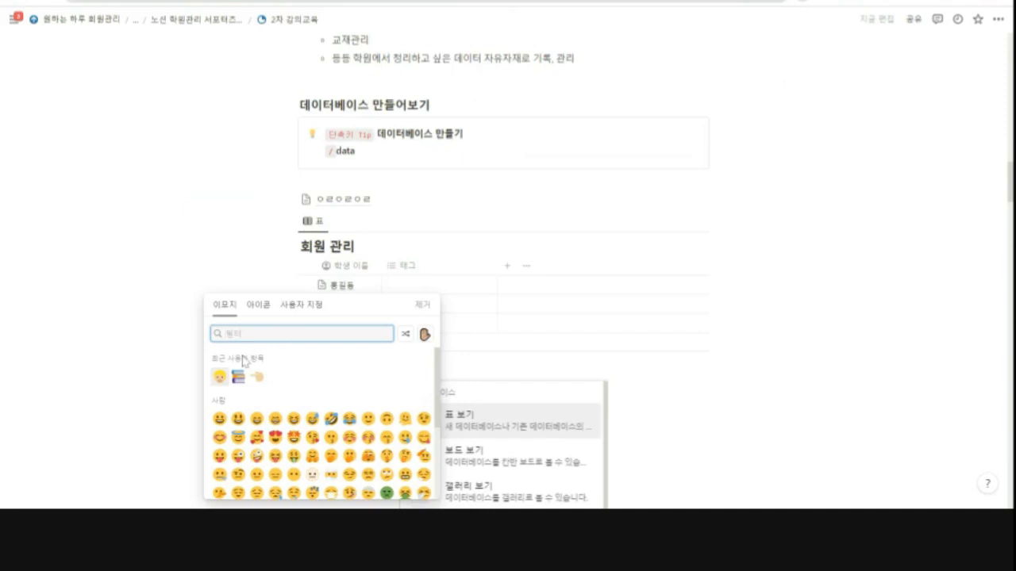
left_click(219, 376)
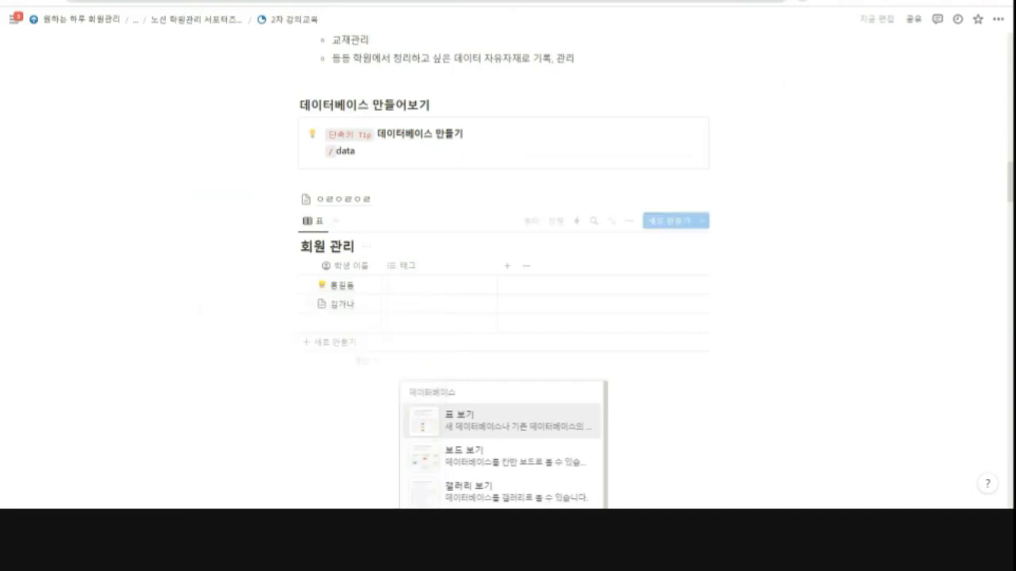
Search the emojis for person and give the second student's page a blond person's face as its icon.
left_click(321, 304)
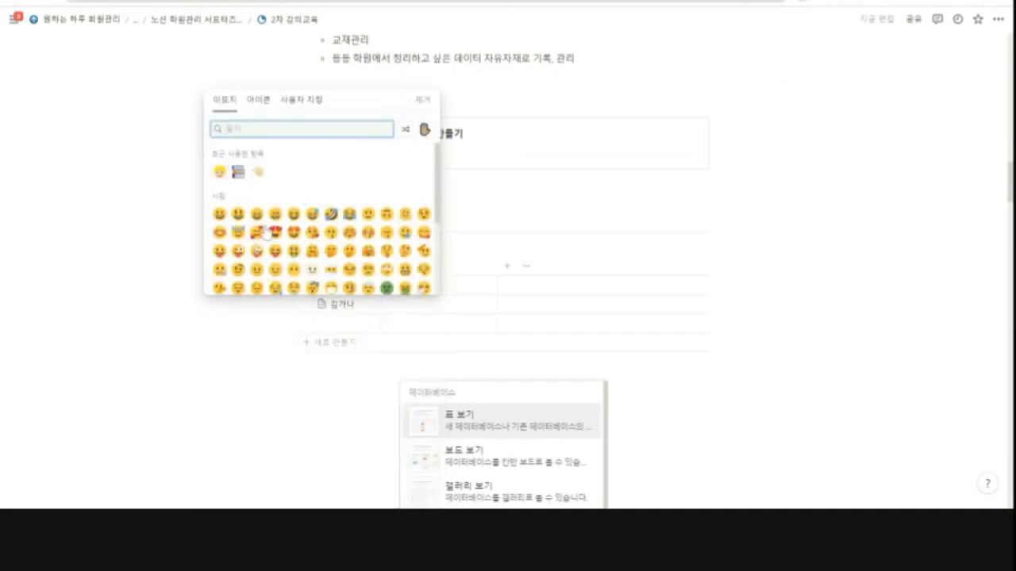
type("ㅎㅅㅅ")
key("BackSpace")
key("BackSpace")
key("BackSpace")
type("pe")
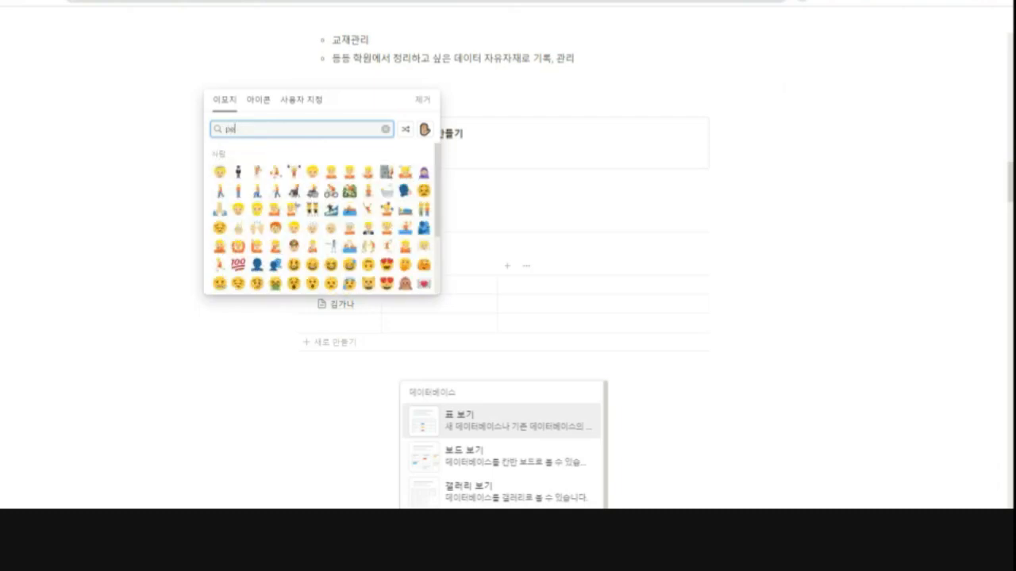
type("rson")
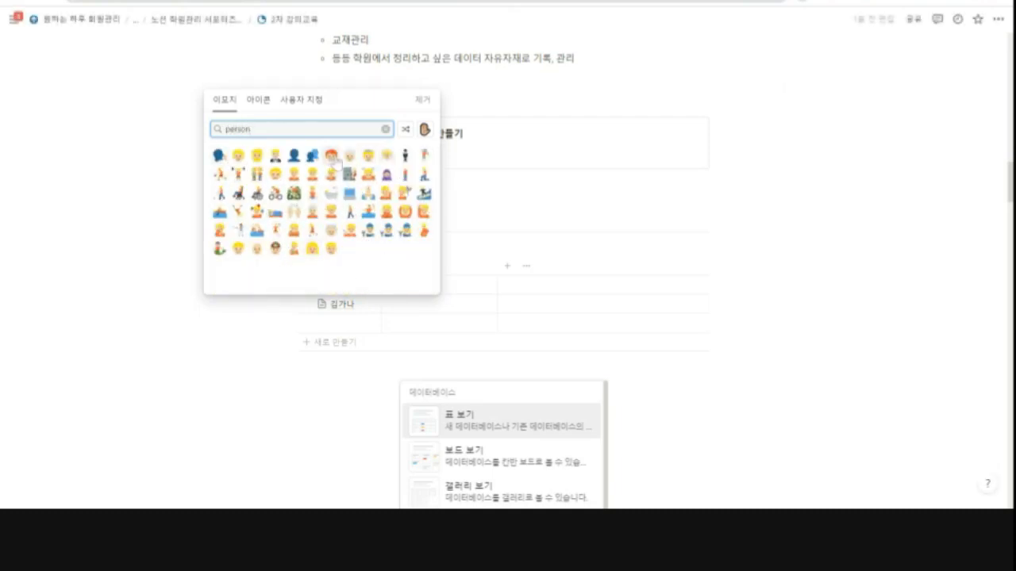
left_click(312, 249)
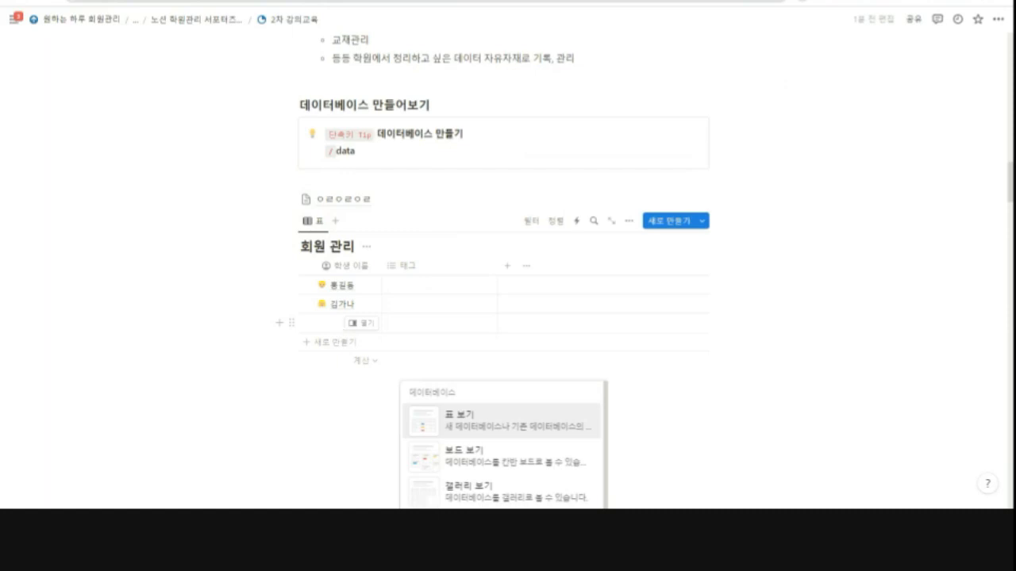
Replace the second student's page icon with the two-people emoji found by searching for person.
left_click(322, 304)
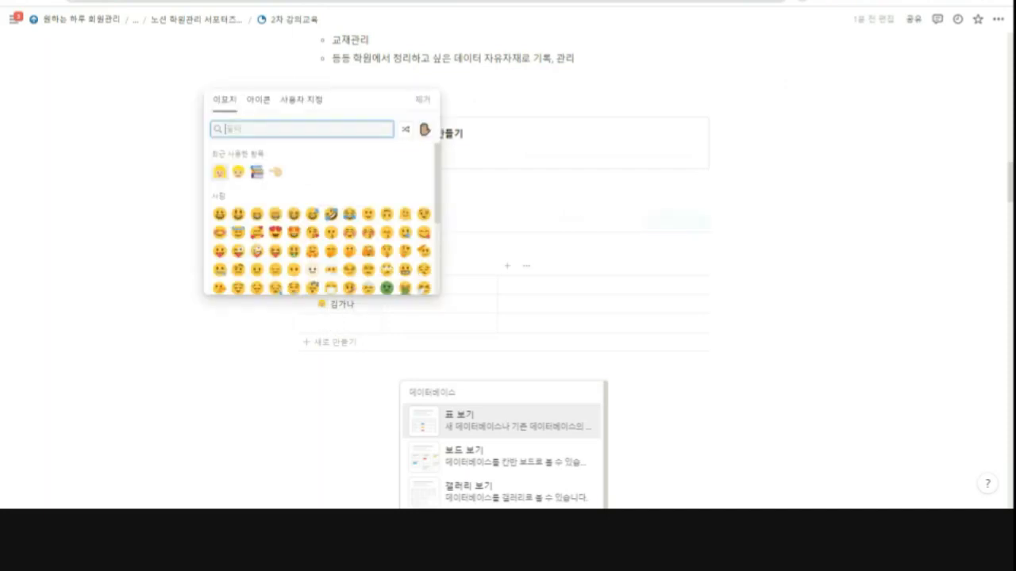
type("person")
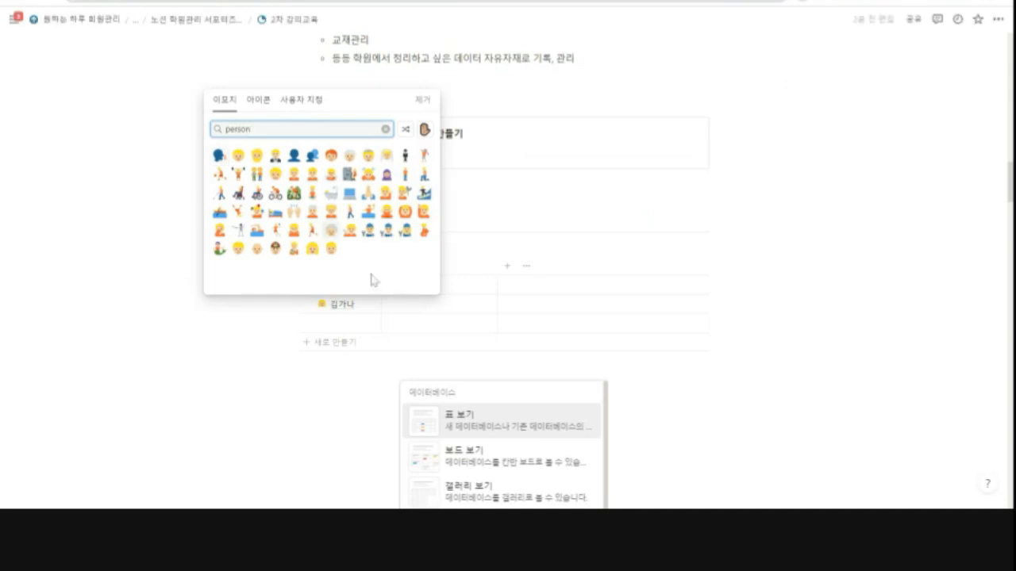
left_click(256, 174)
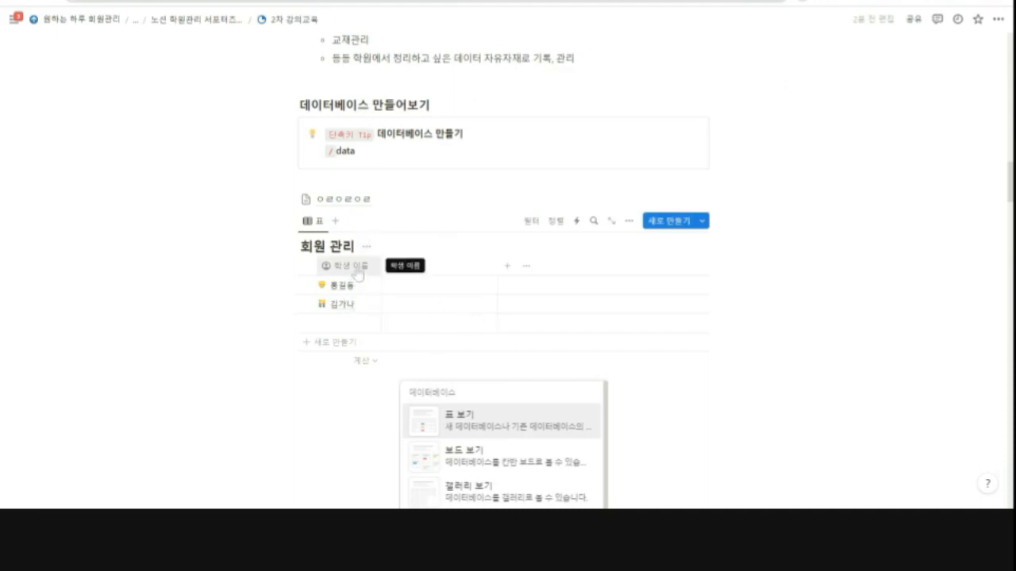
Look at the view settings (보기 설정) of the 회원 관리 table and close them.
left_click(629, 221)
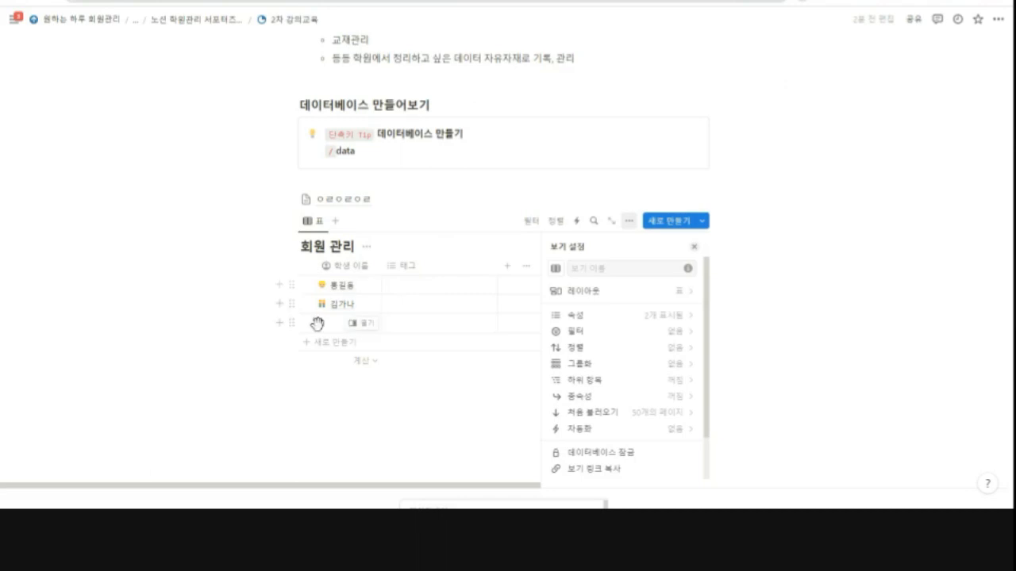
left_click(693, 247)
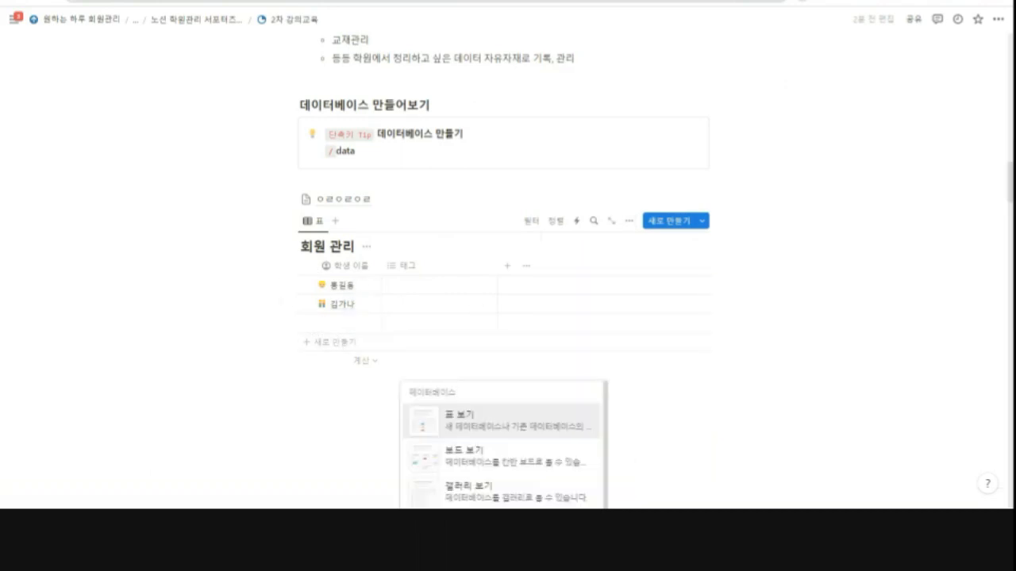
Rename the 태그 property of the 회원 관리 table to 나이 and narrow its column to about half its width.
left_click(447, 270)
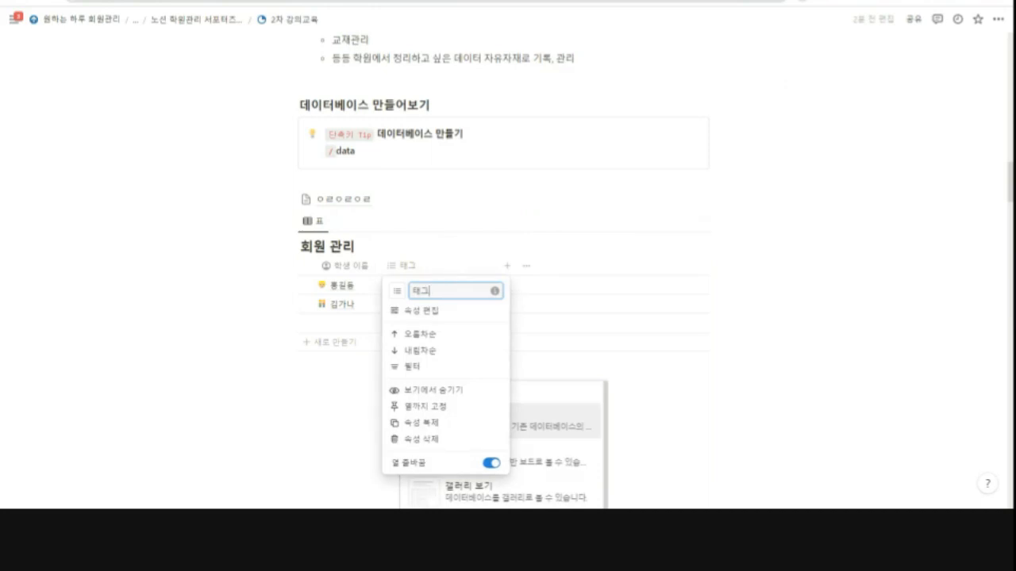
key("ctrl+a")
type("ㅂㅇㅂ")
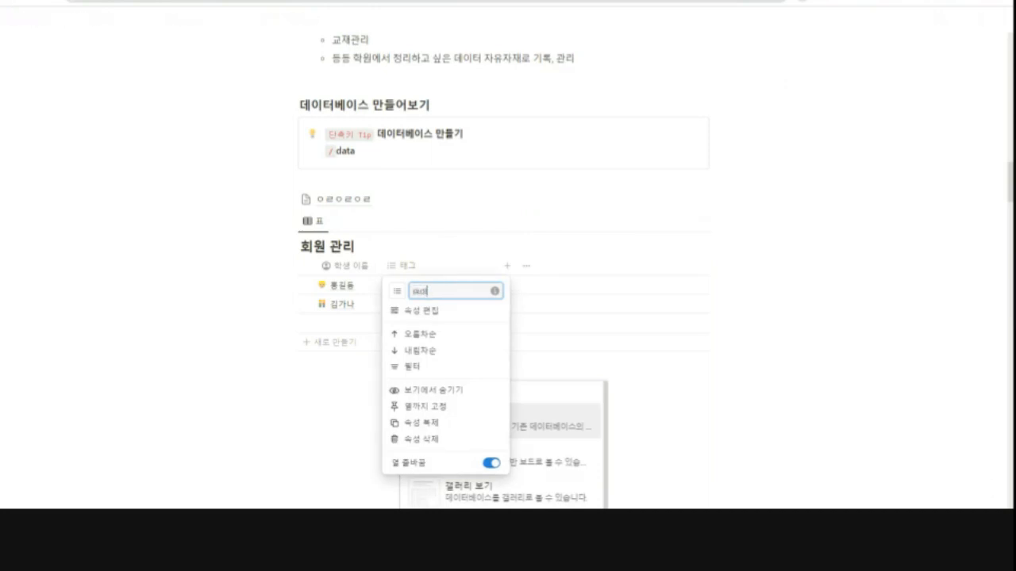
key("BackSpace")
type("나이")
left_click(422, 255)
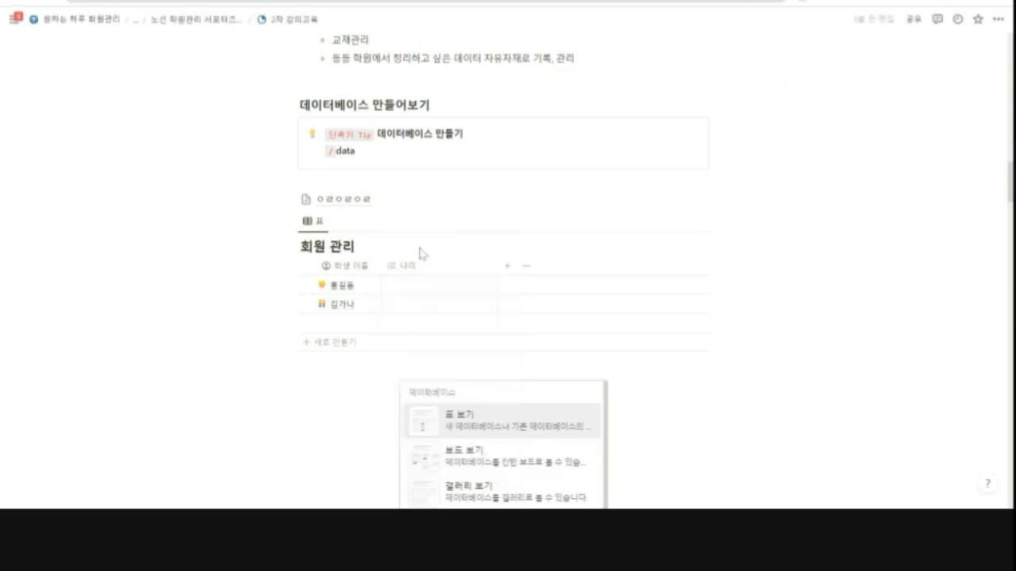
left_click_drag(497, 272, 439, 279)
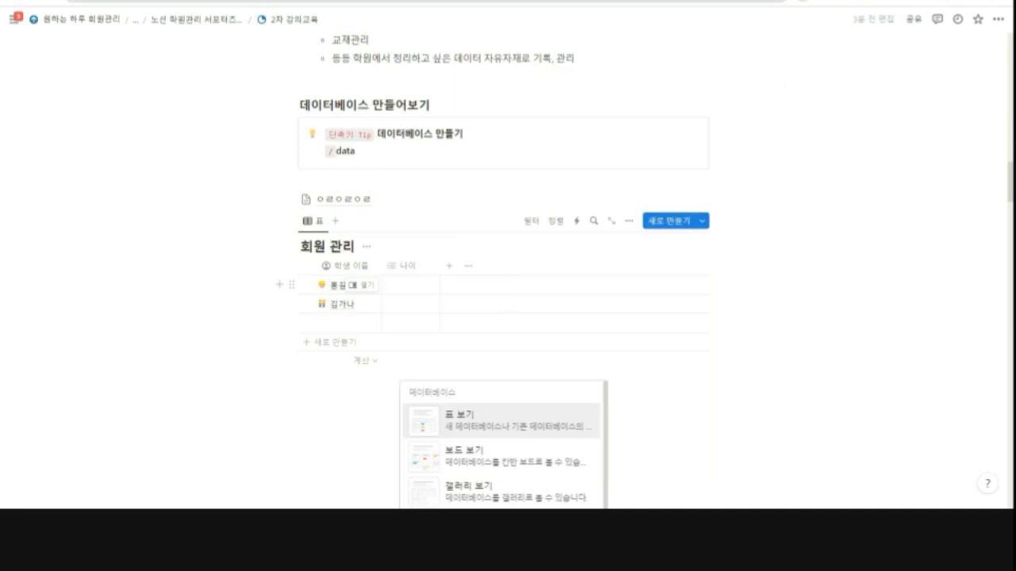
Change the type of the 나이 property in the 회원 관리 table to 숫자 (number).
left_click(415, 289)
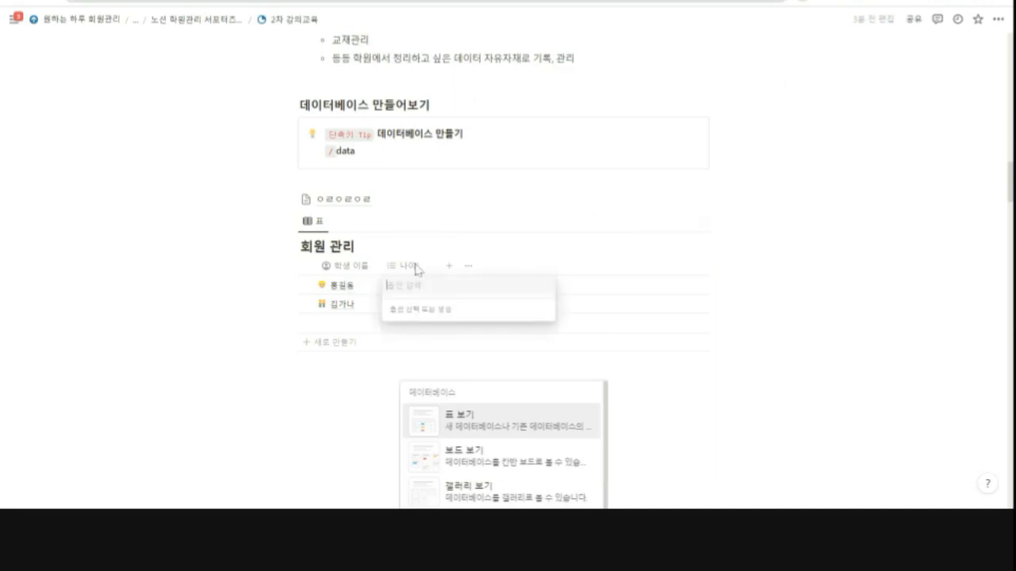
key("Escape")
left_click(411, 269)
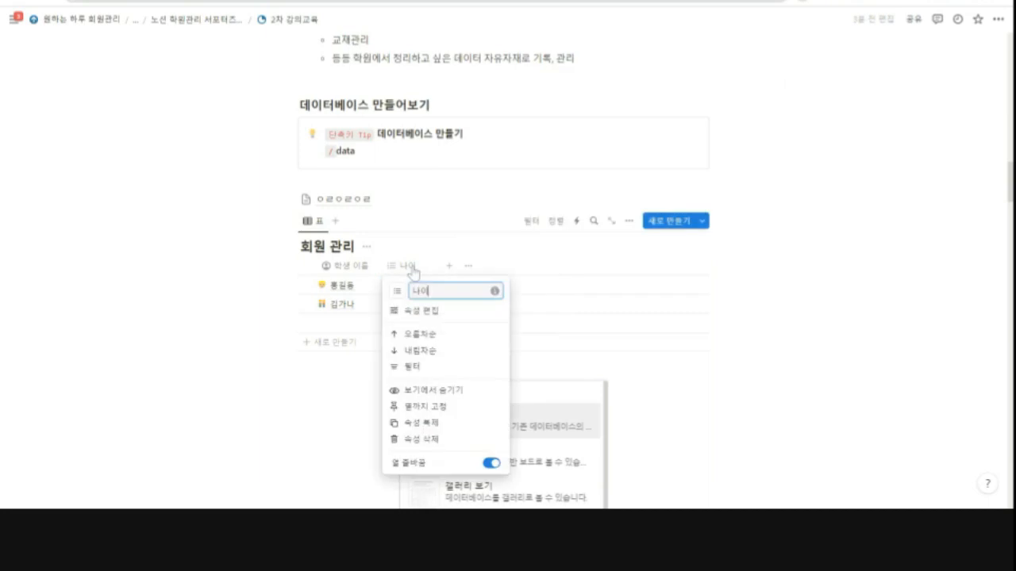
left_click(421, 310)
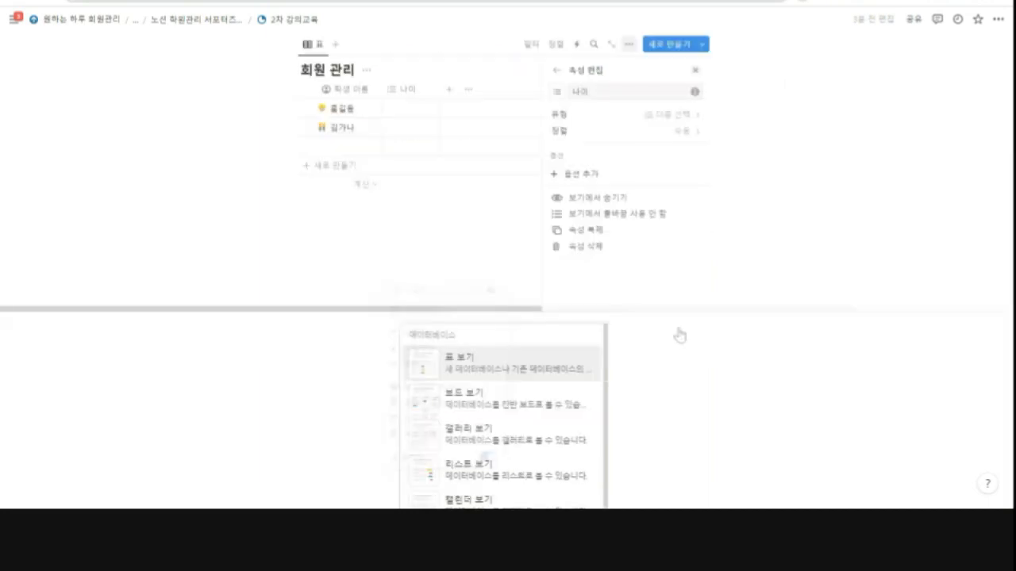
left_click(661, 117)
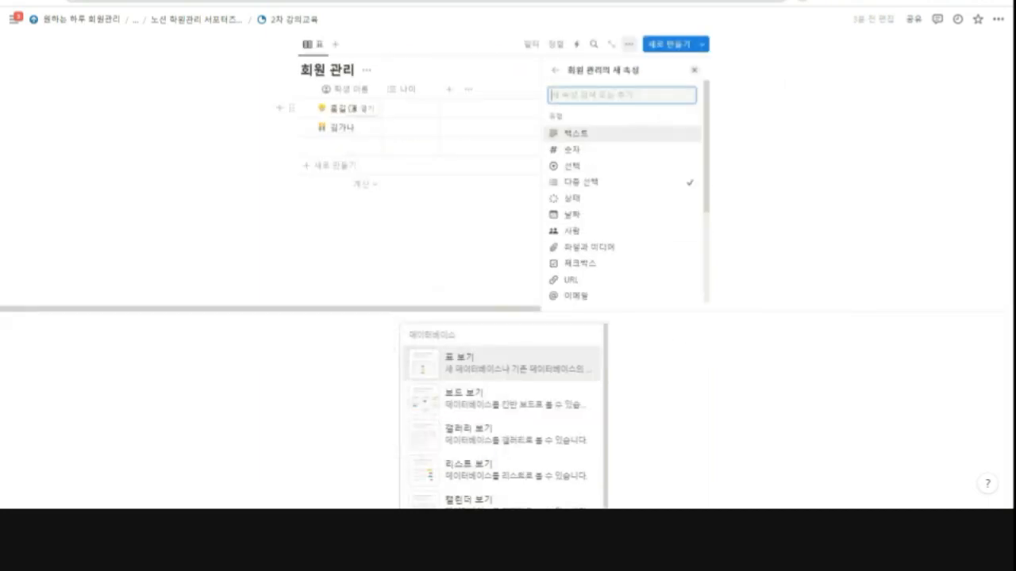
left_click(641, 151)
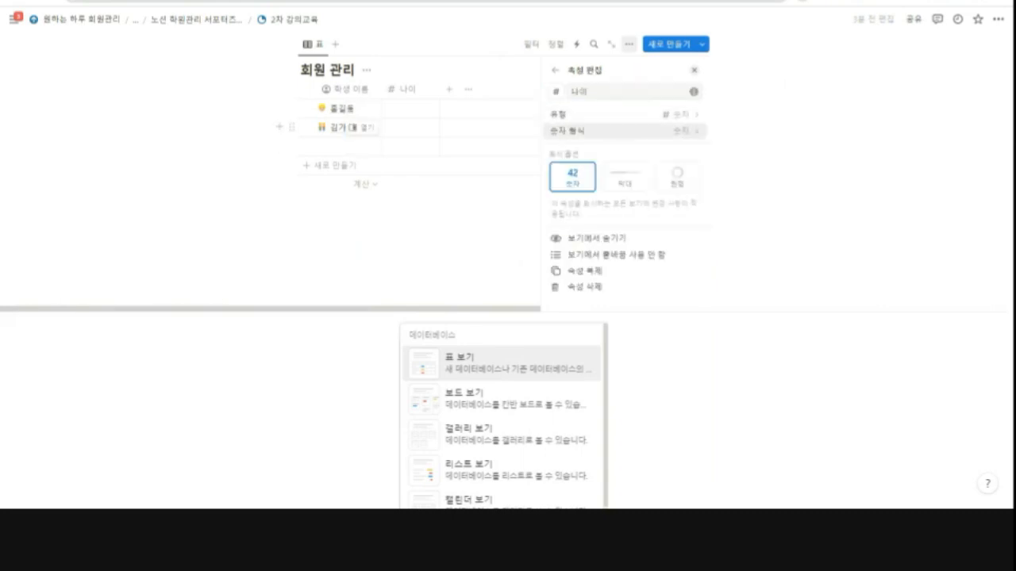
left_click(361, 149)
scroll(347, 186, "up", 1)
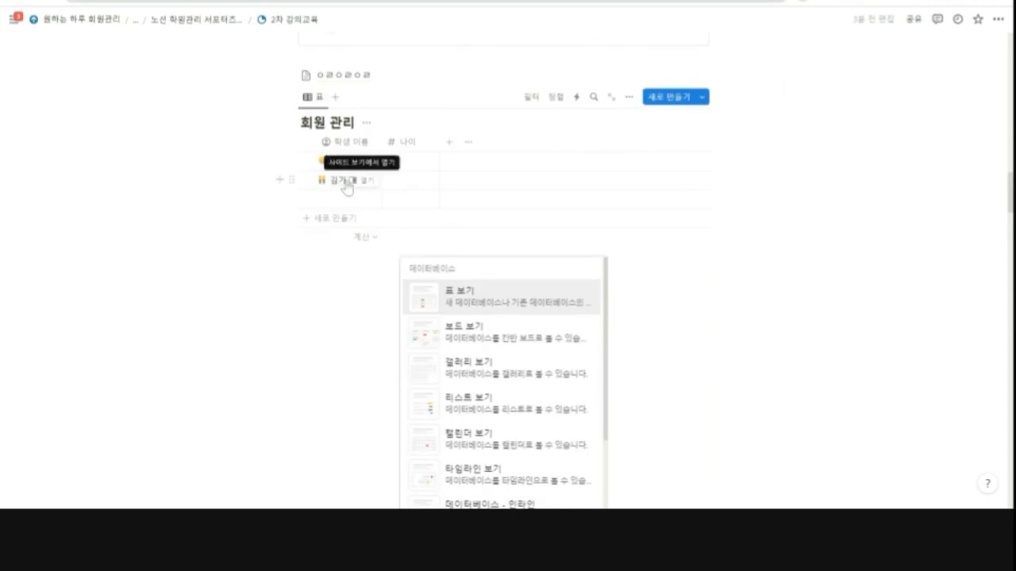
Enter the students' ages in the 나이 column: 10 for the first student and 8 for the second.
left_click(408, 163)
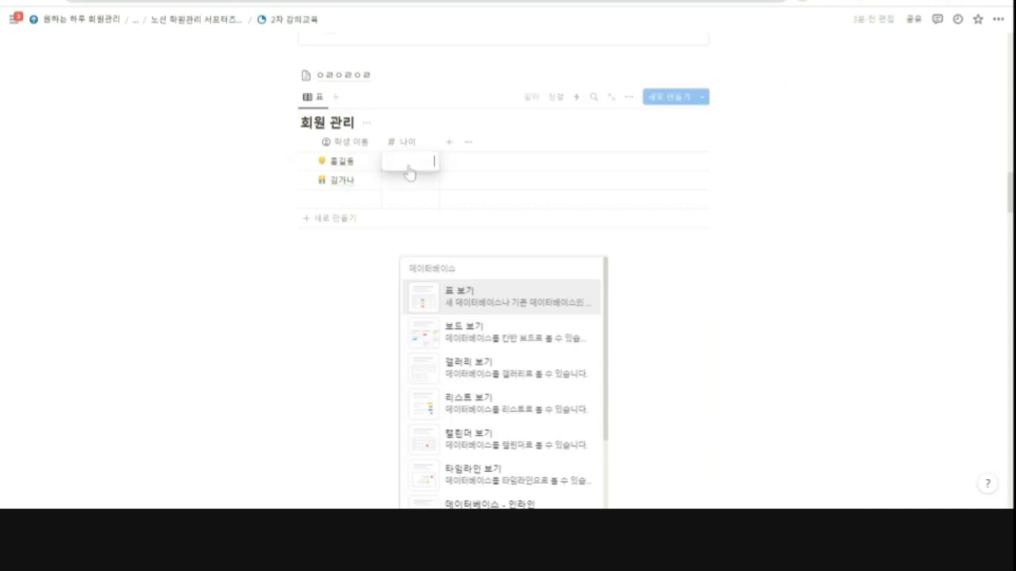
type("10")
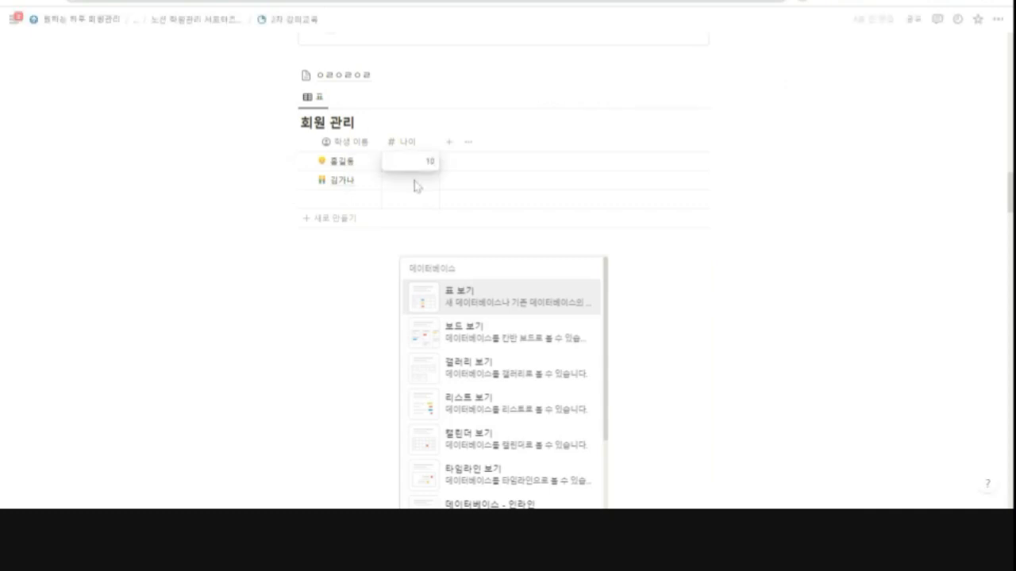
key("Return")
left_click(413, 185)
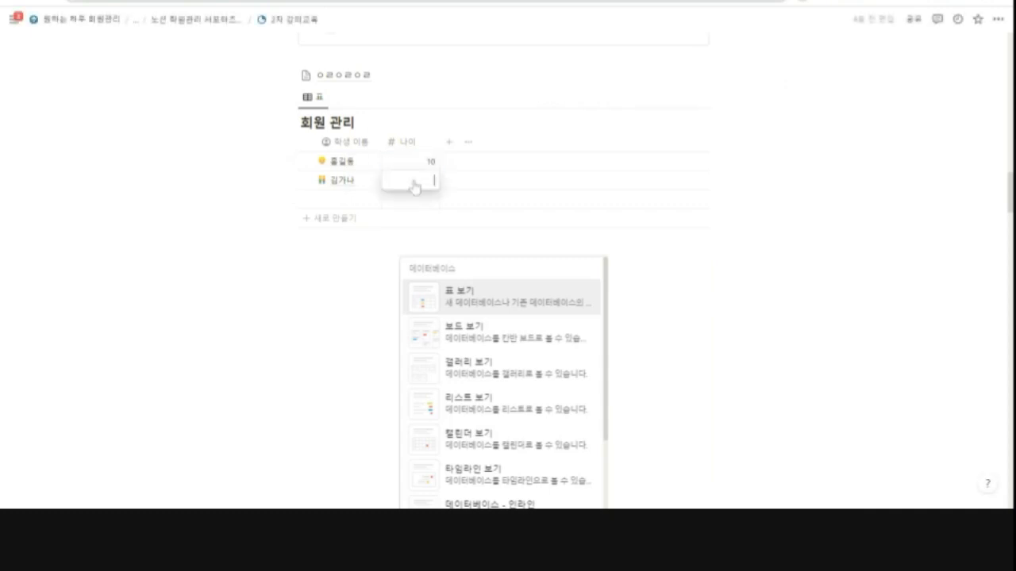
type("8")
key("Return")
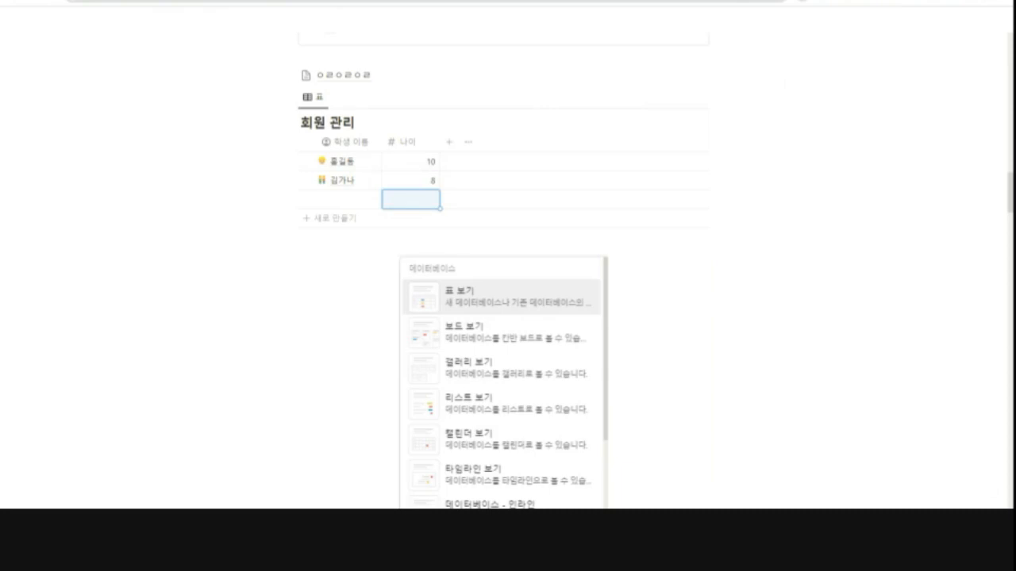
Duplicate the 나이 property of the 회원 관리 table and rename the copy to 입학일.
scroll(485, 208, "up", 1)
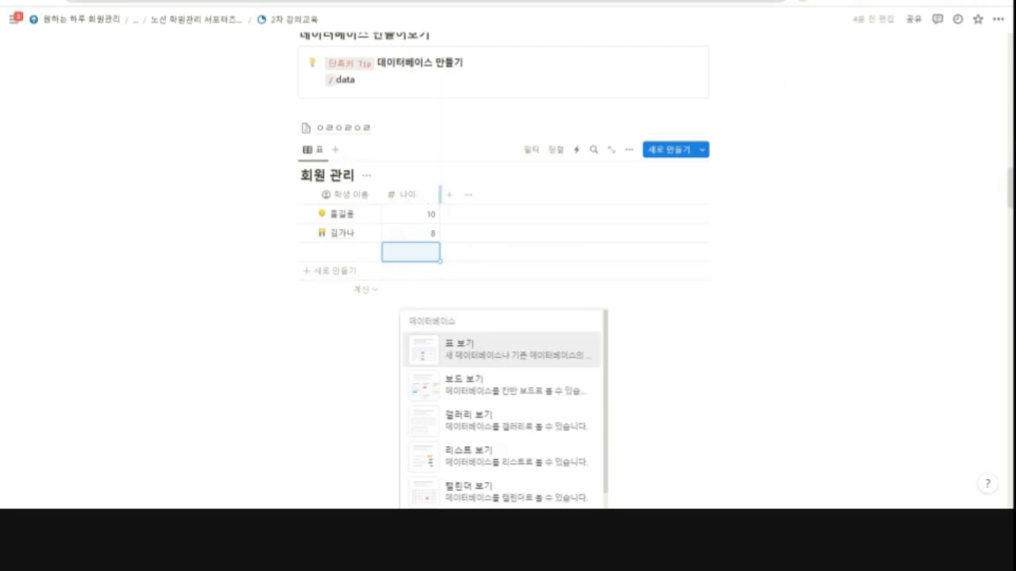
left_click(406, 195)
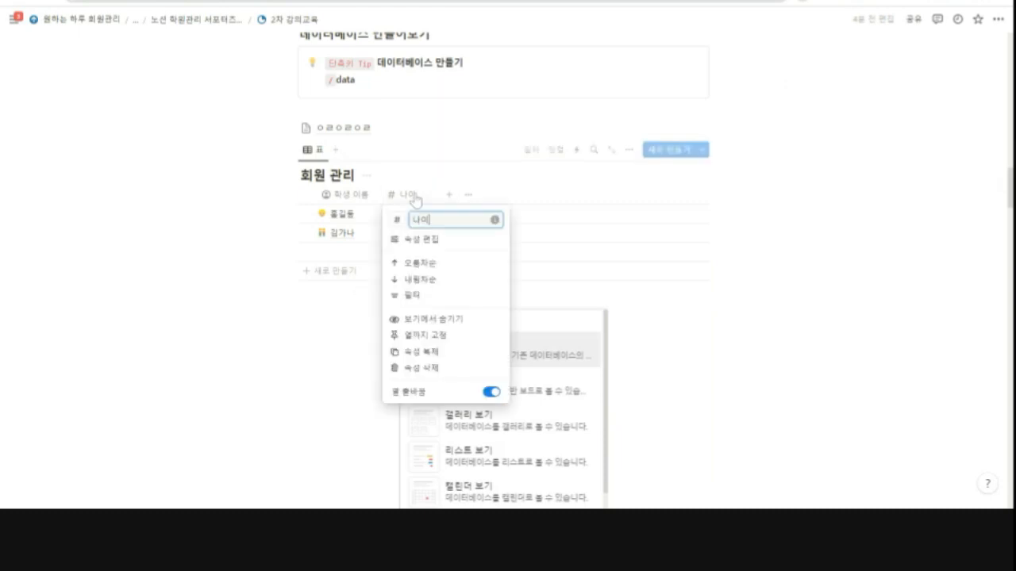
left_click(430, 356)
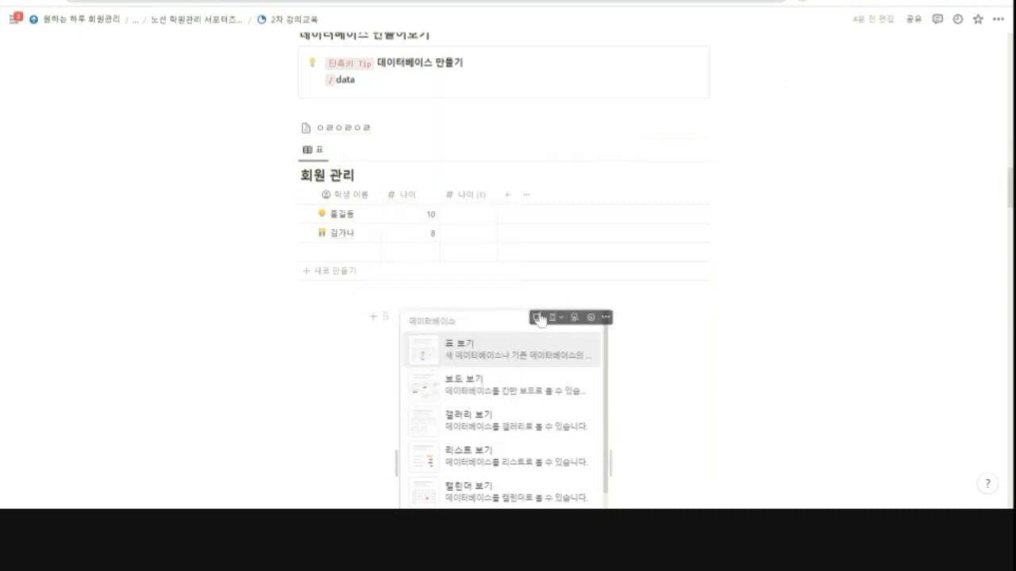
left_click(469, 202)
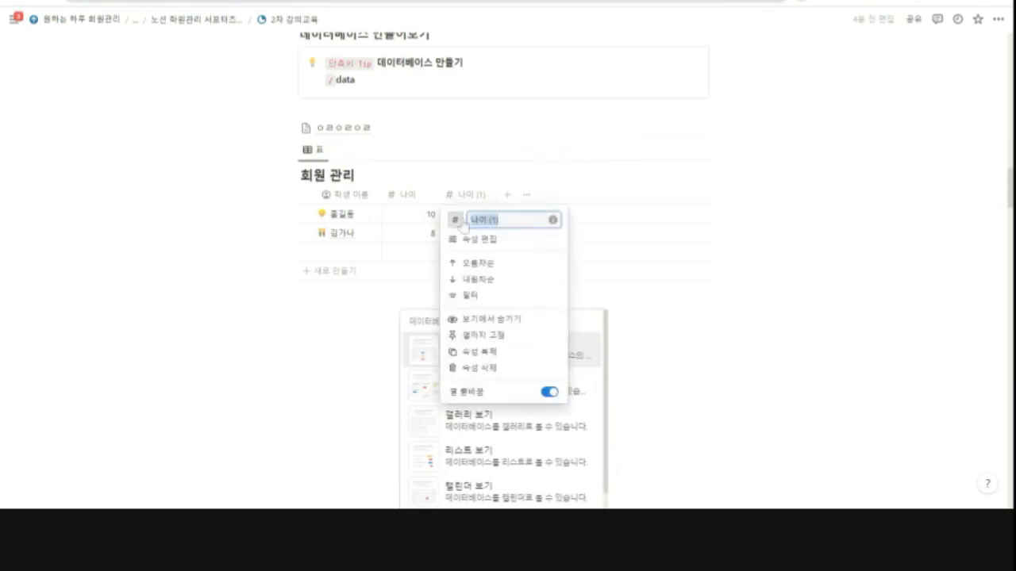
type("키")
key("BackSpace")
key("BackSpace")
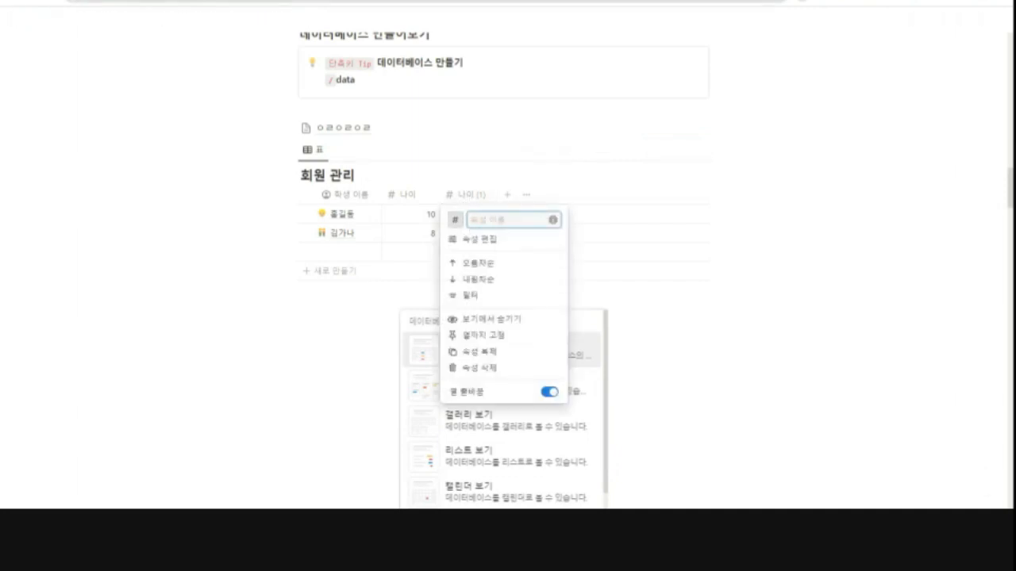
type("소학으")
Change the type of the 입학일 property to 날짜 (date) and close the property settings.
left_click(481, 240)
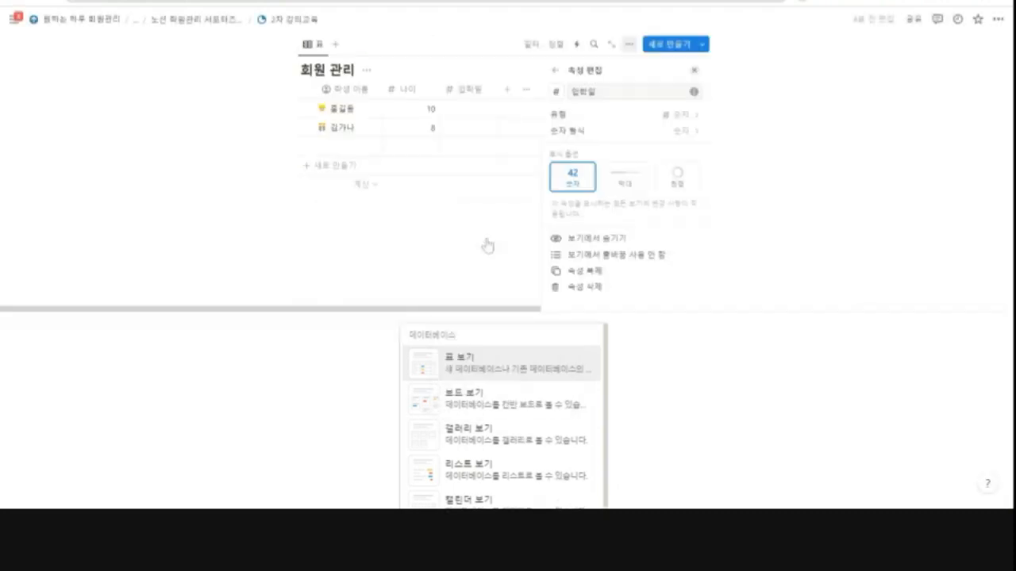
left_click(579, 116)
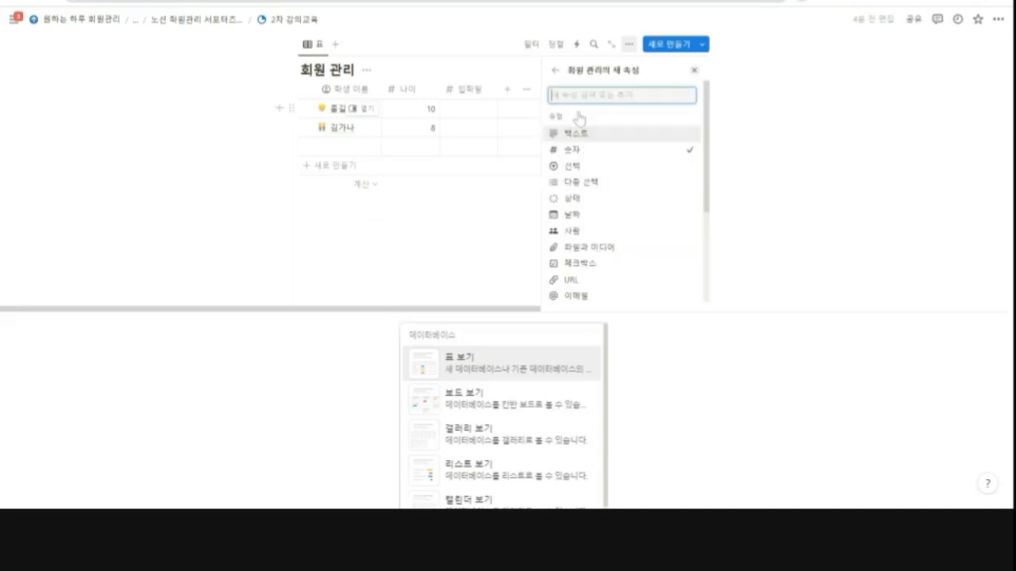
left_click(586, 217)
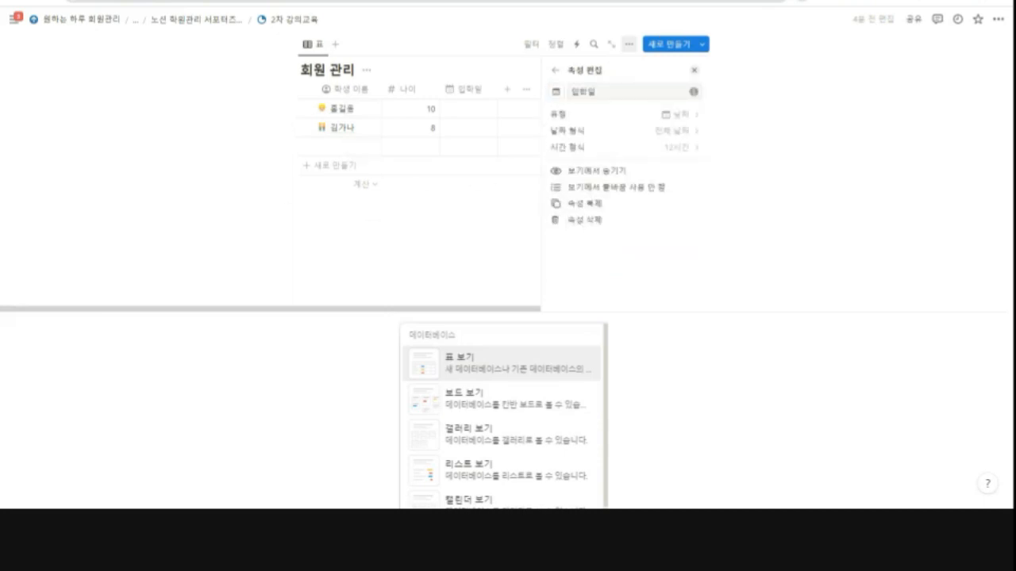
key("Escape")
scroll(336, 200, "up", 3)
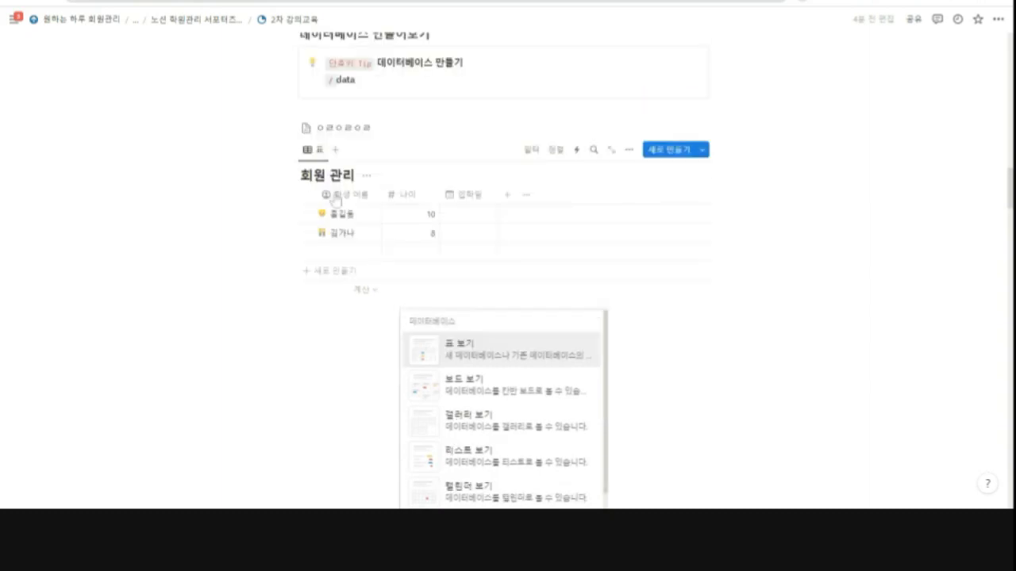
Set the first student's 입학일 to 2024년 1월 25일 and widen the column so the date fits on one line.
left_click(465, 215)
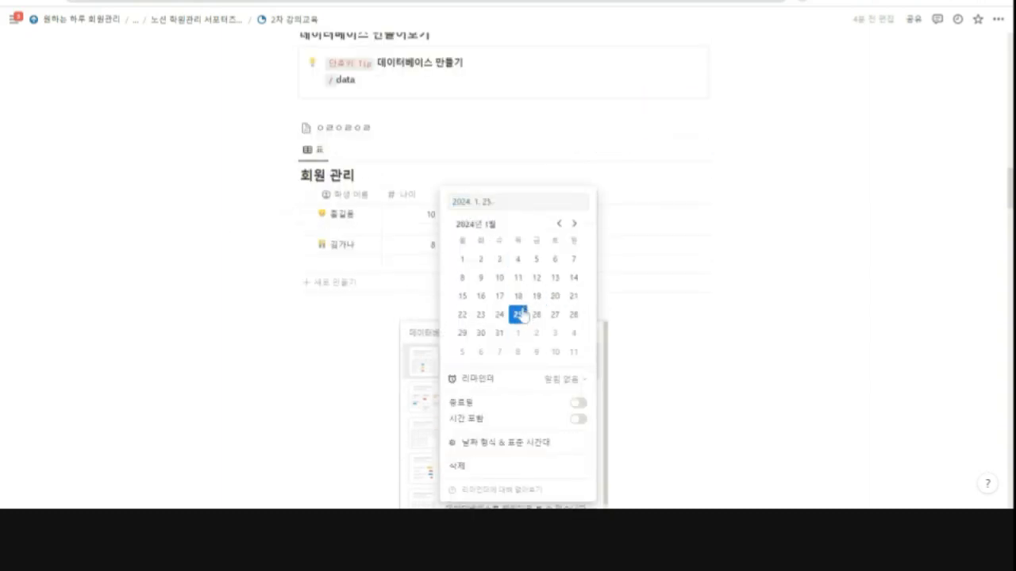
left_click(249, 231)
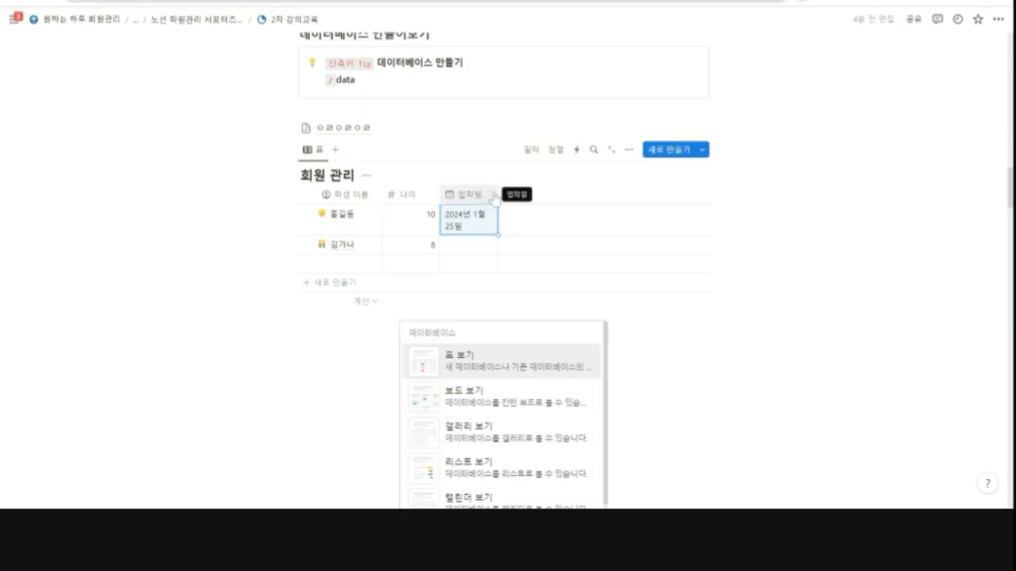
left_click_drag(498, 194, 520, 198)
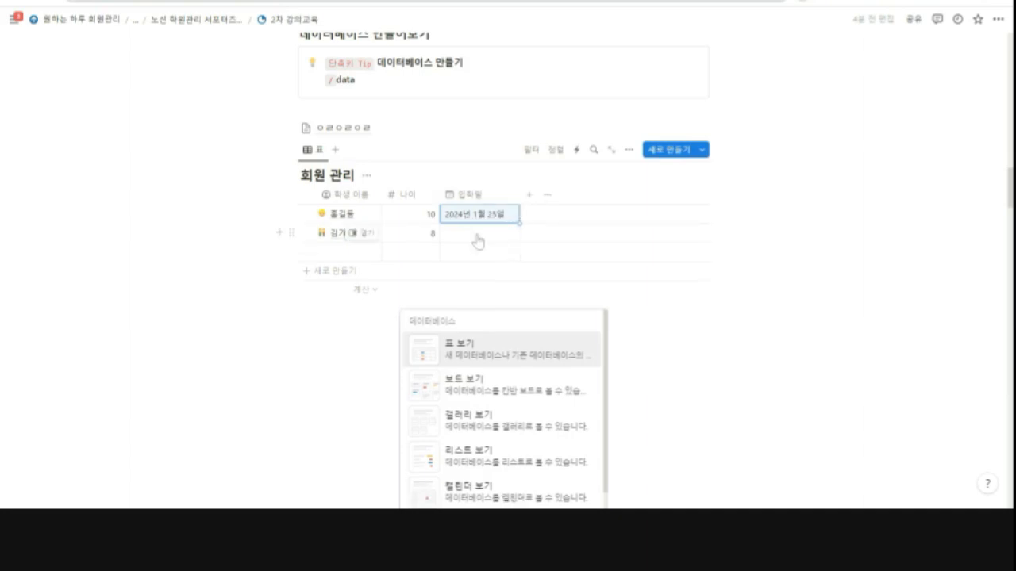
Set the second student's 입학일 to 2024년 1월 4일.
key("Return")
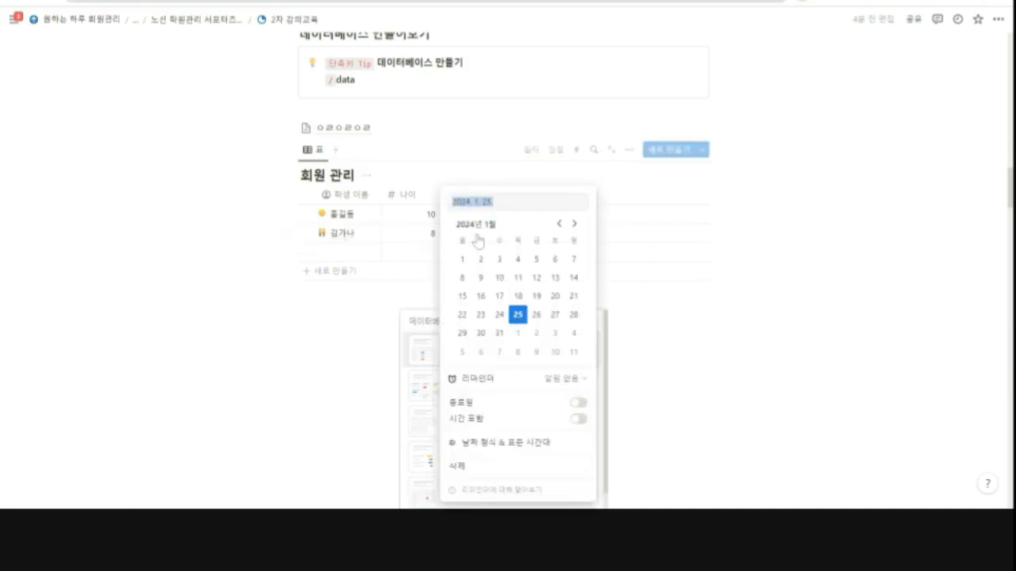
left_click(517, 259)
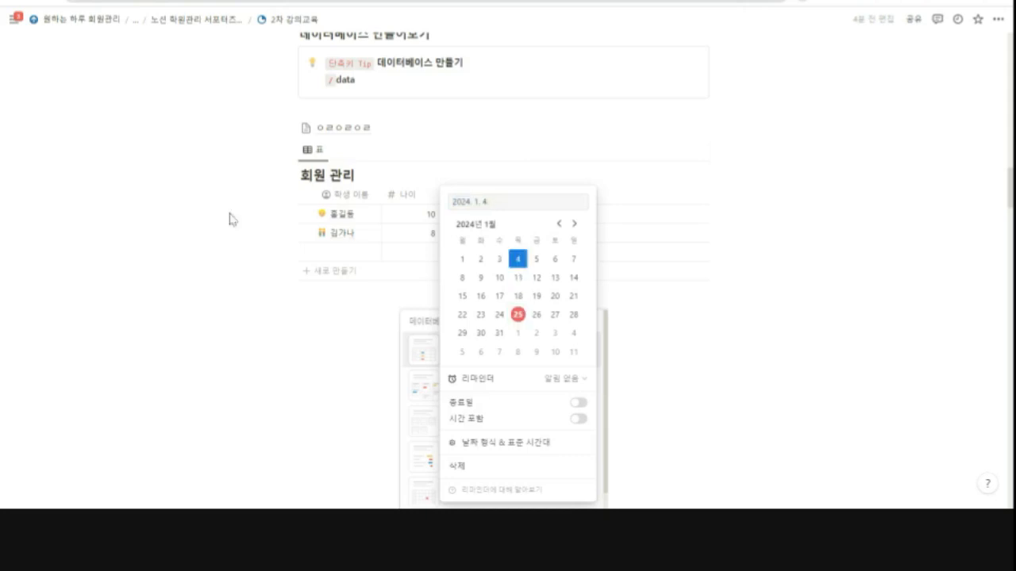
left_click(229, 220)
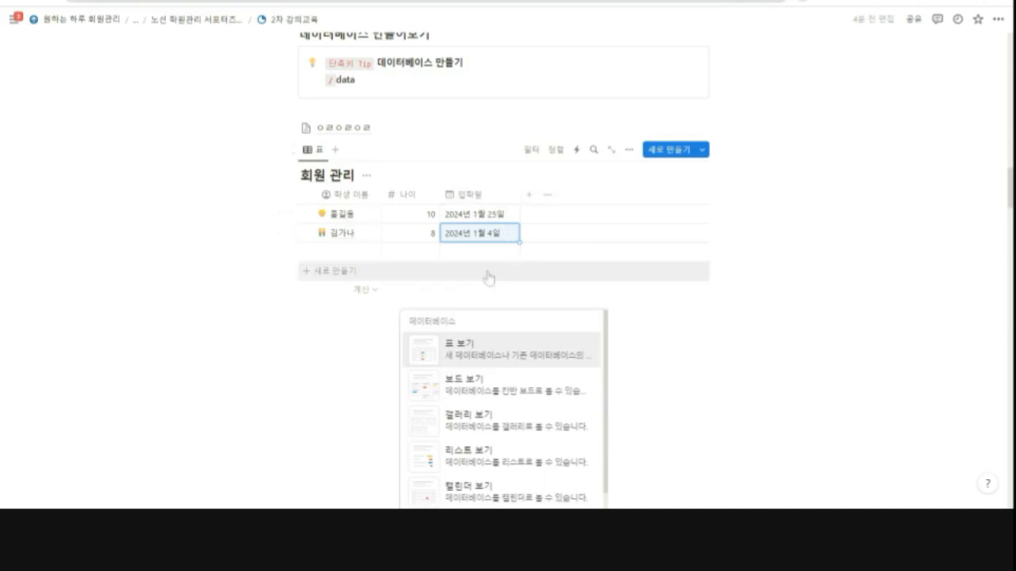
Look at the layout options (레이아웃) in the view settings of the 회원 관리 table and close them.
left_click(629, 150)
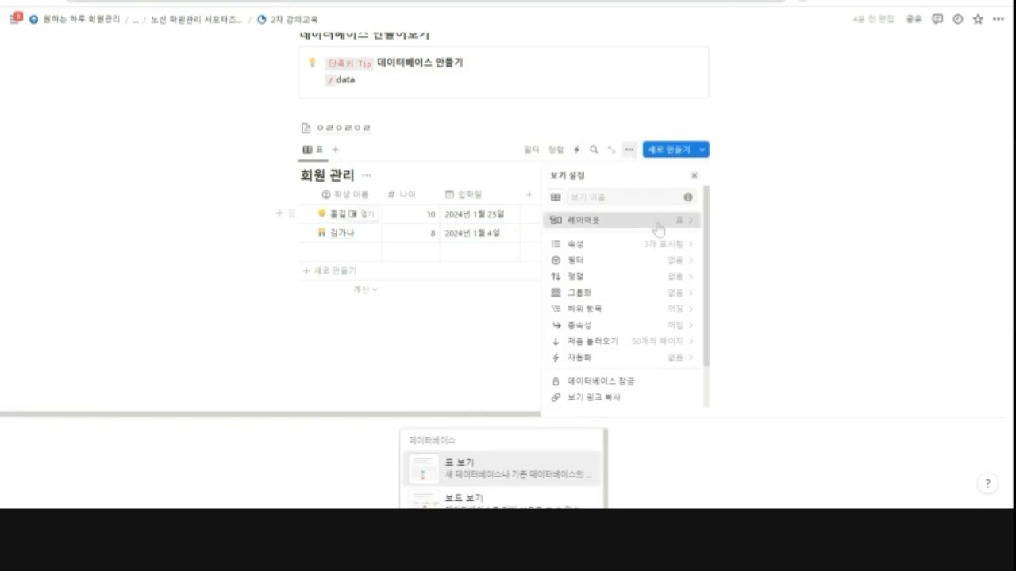
left_click(657, 222)
left_click(555, 175)
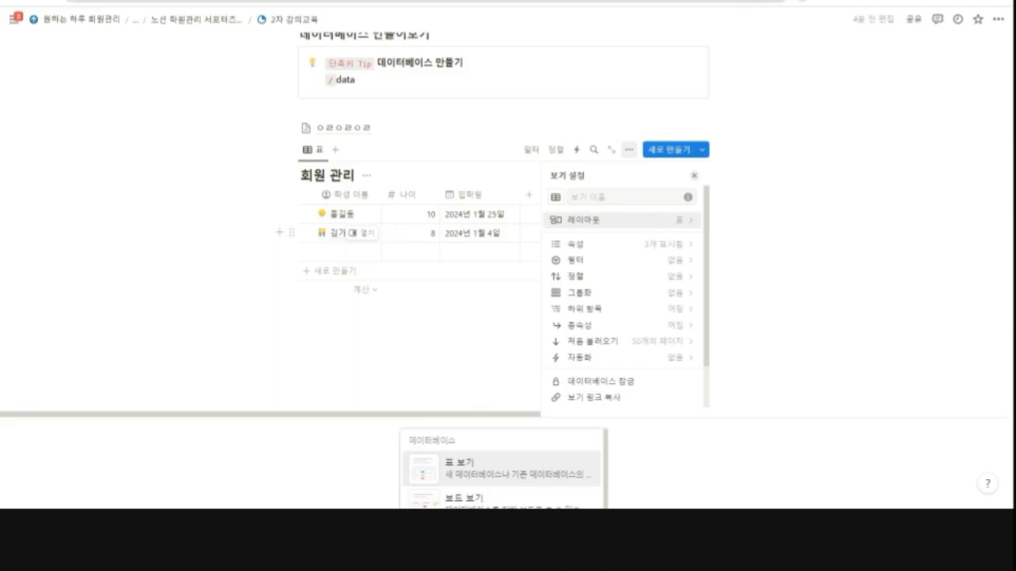
left_click(657, 222)
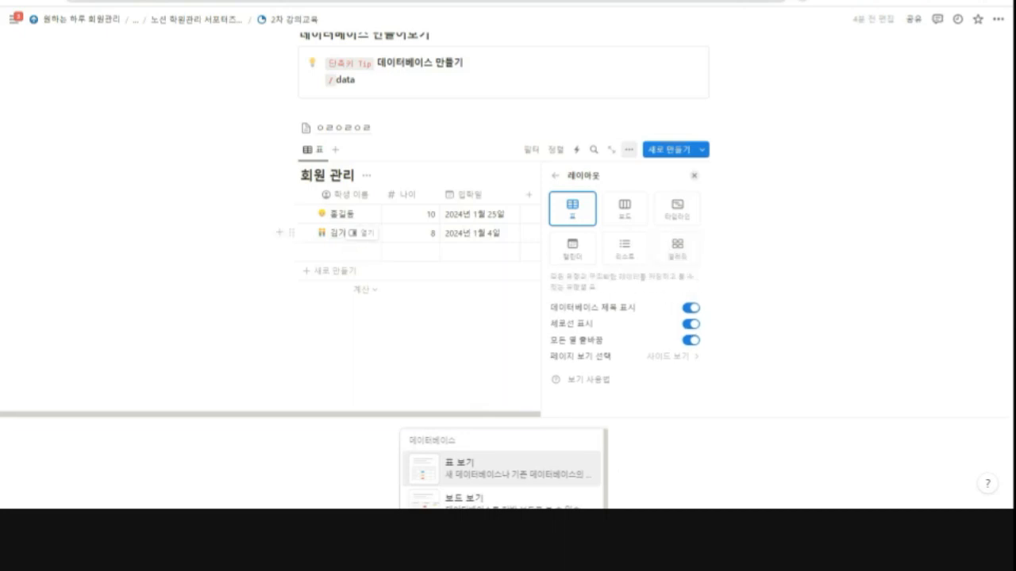
left_click(354, 223)
left_click(338, 223)
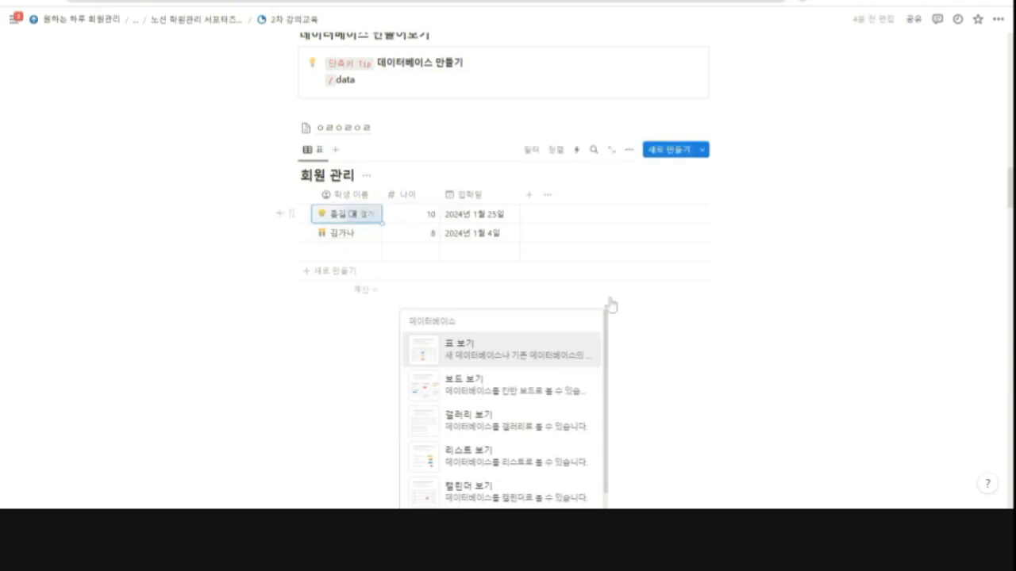
Open the first student's page and insert an image block on the empty line under 상담 활용.
left_click(365, 215)
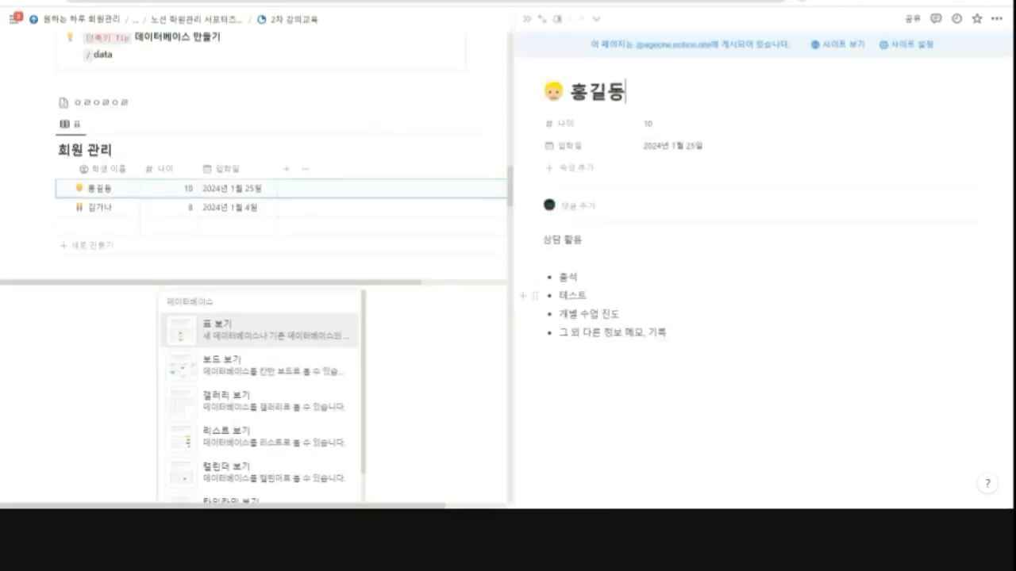
left_click(611, 258)
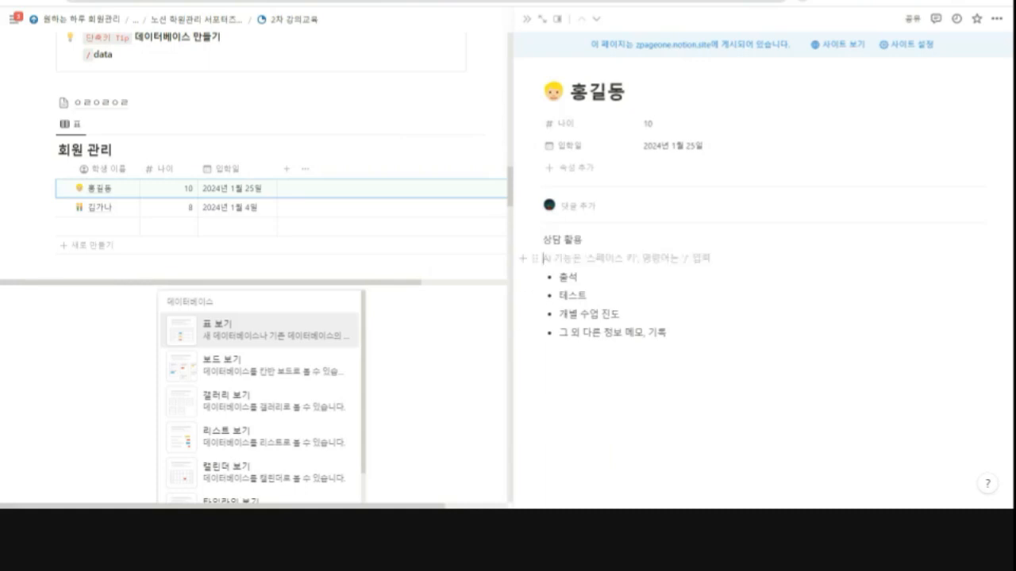
type("/ㅣㅑ")
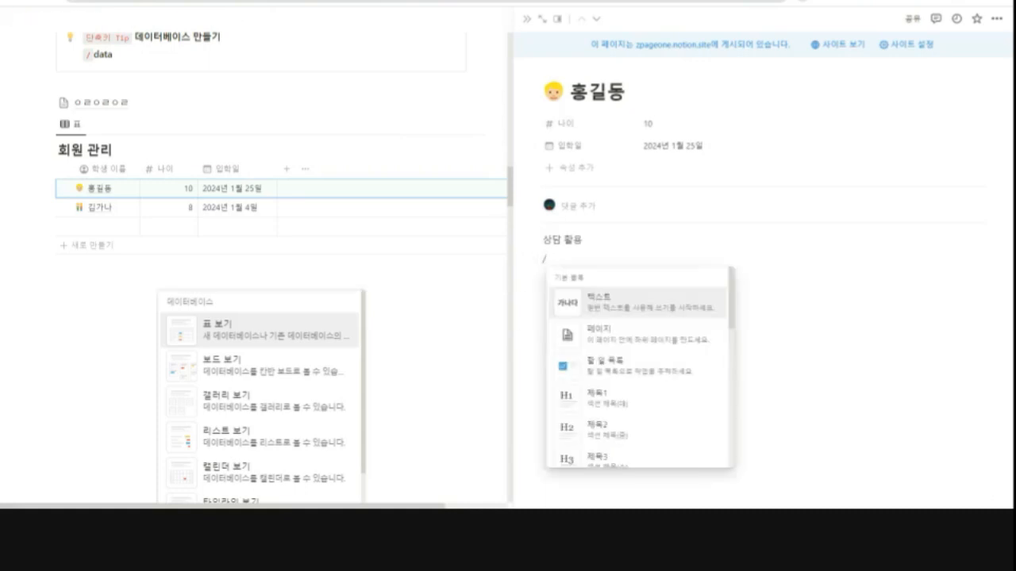
key("BackSpace")
key("BackSpace")
type("image")
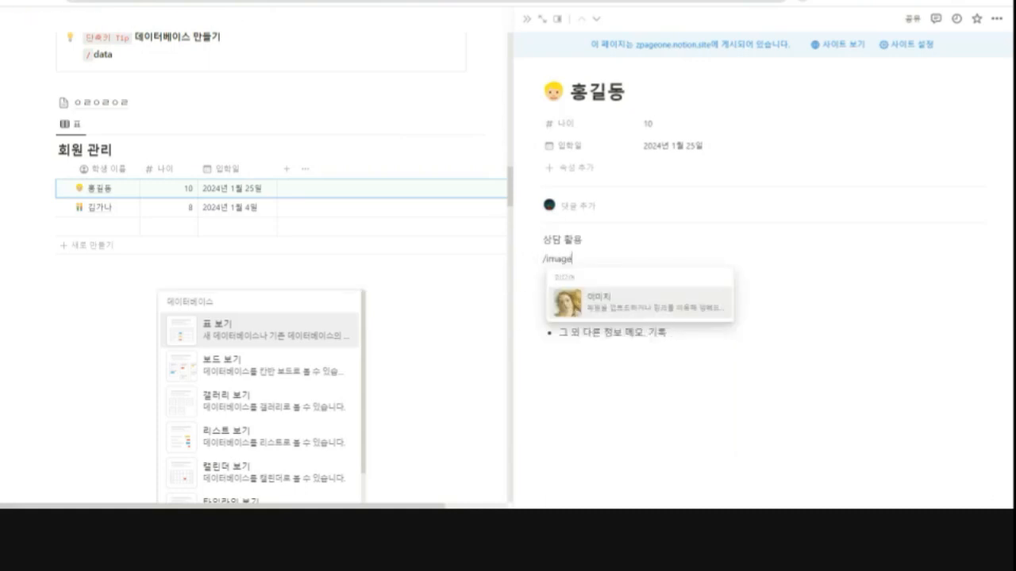
left_click(611, 308)
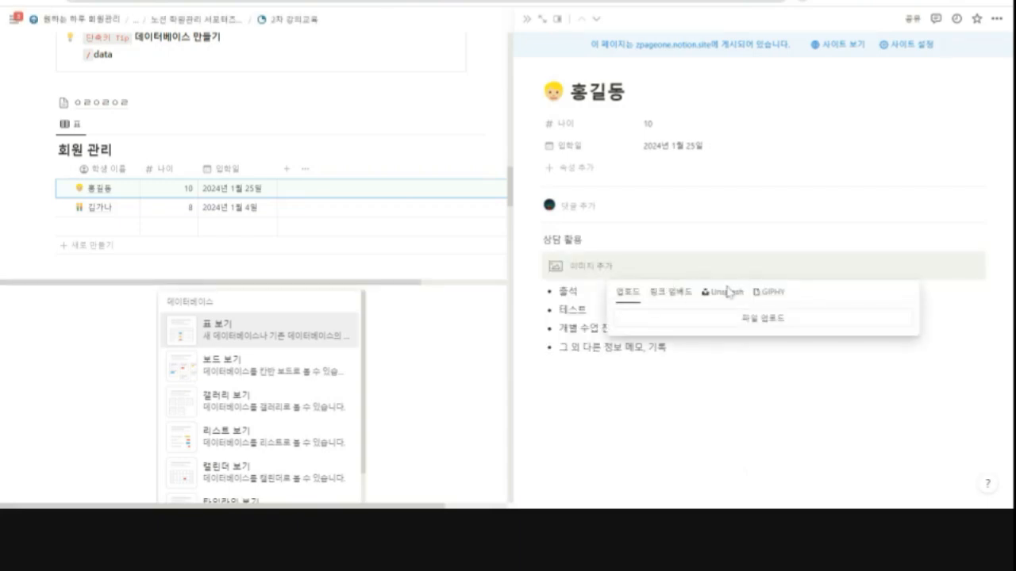
Search Unsplash for "person", fill the image block with the portrait of the woman in a black top, and close the student page.
left_click(692, 296)
left_click(702, 292)
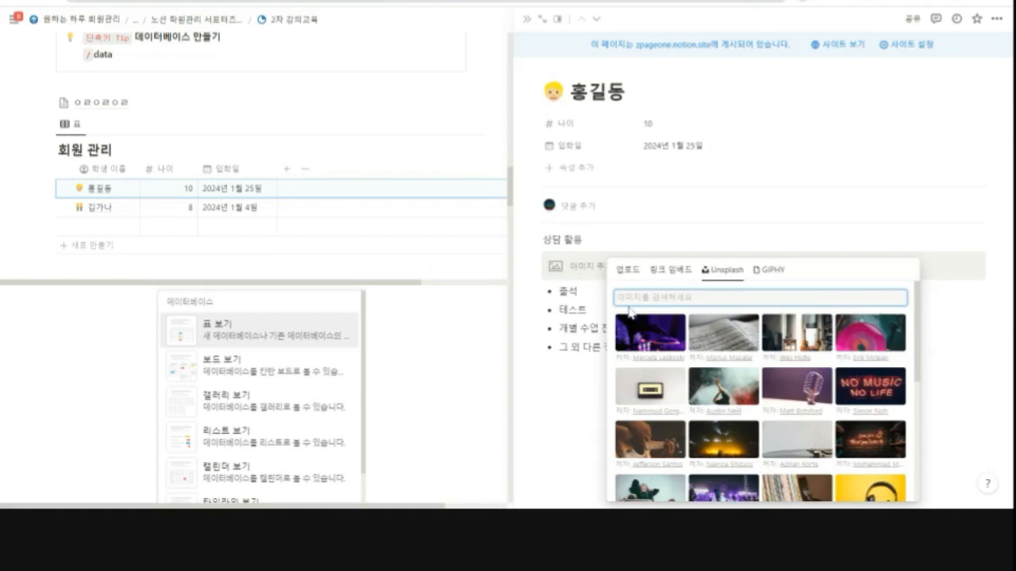
type("person")
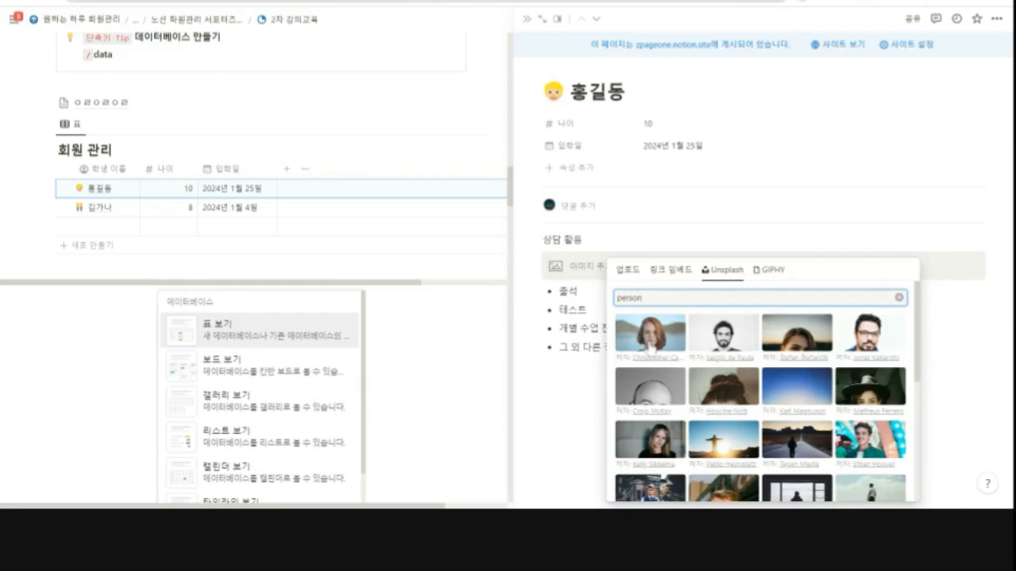
left_click(651, 440)
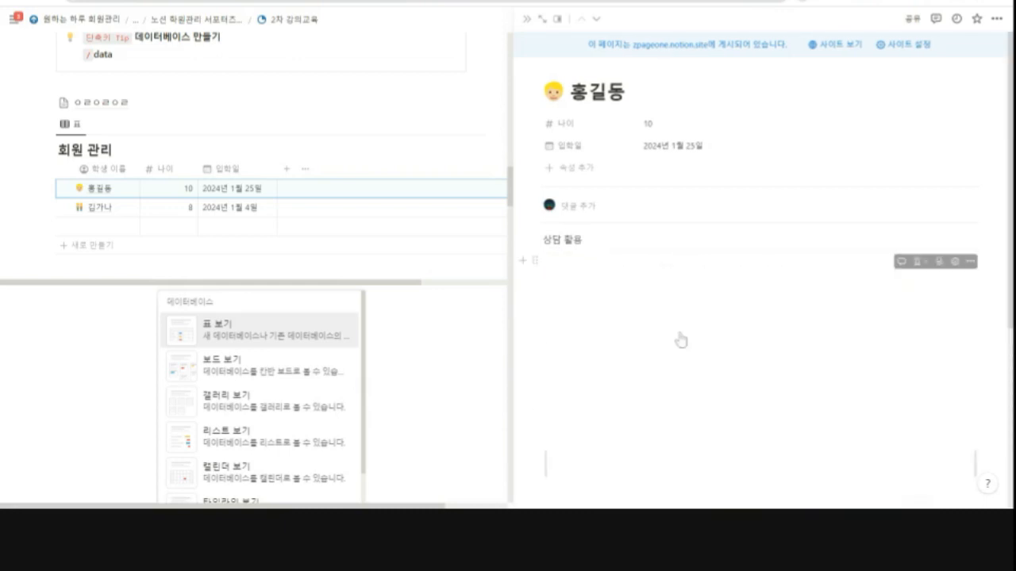
left_click(528, 20)
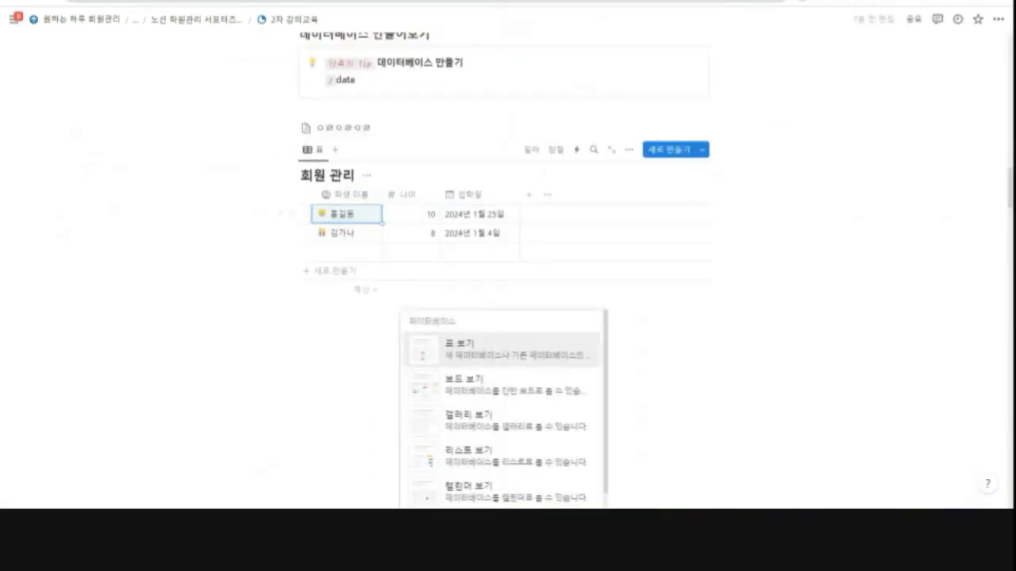
Switch the layout of the 회원 관리 database view from table to gallery (갤러리) and close the view settings.
left_click(628, 149)
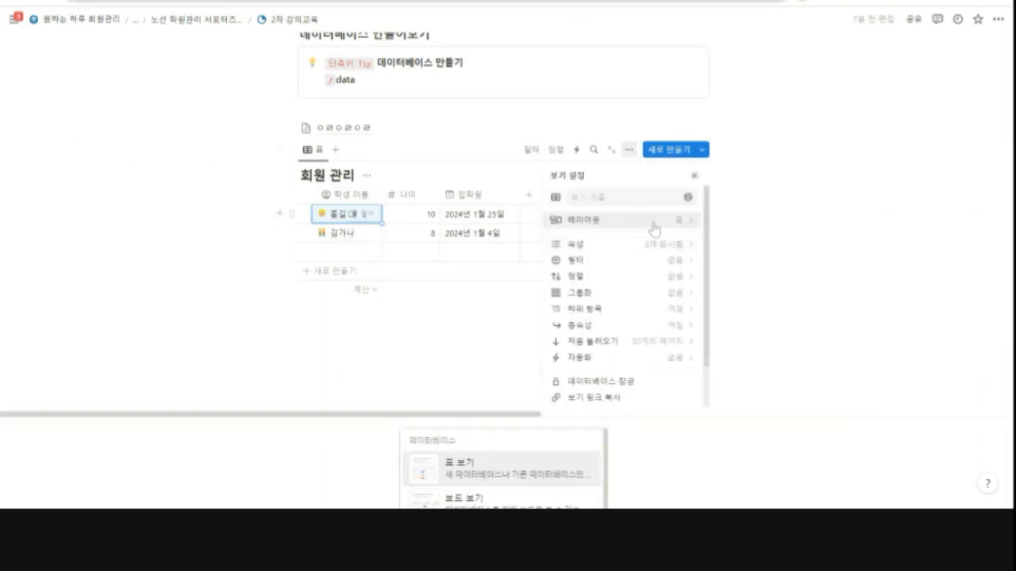
left_click(653, 229)
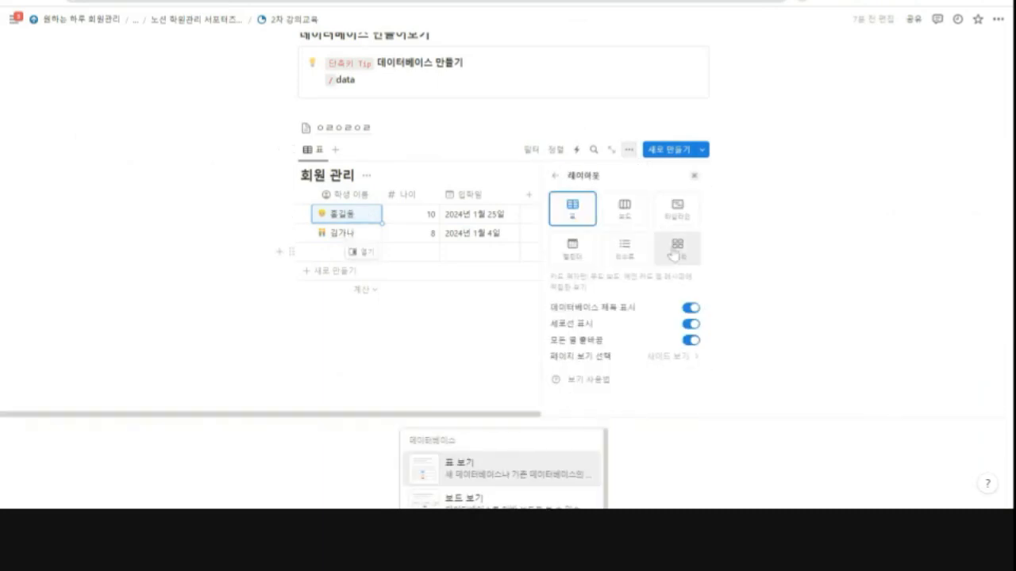
left_click(676, 251)
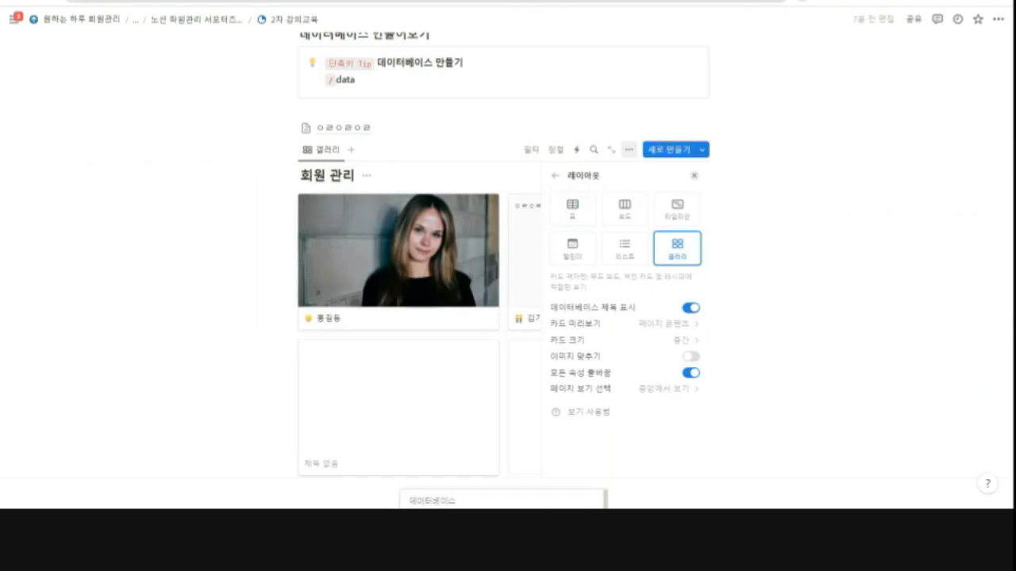
left_click(268, 206)
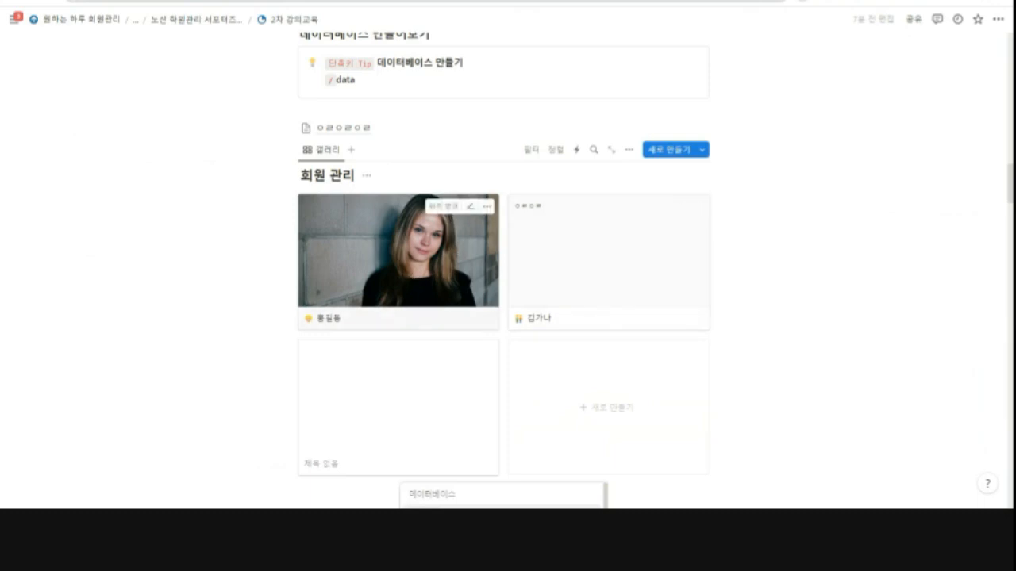
Rename the gallery view to 출석 사진 and hide the 회원 관리 database title.
left_click(328, 151)
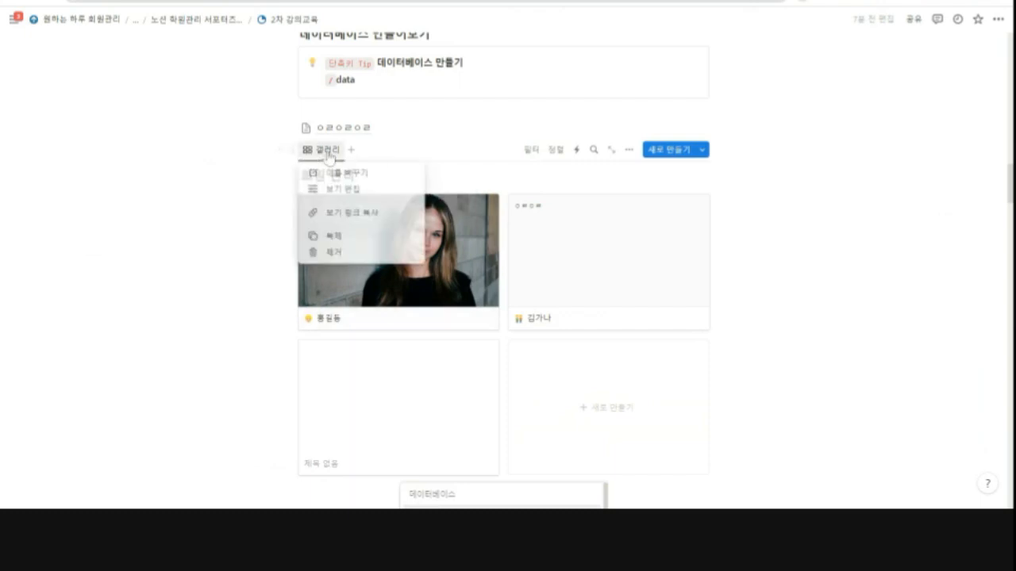
left_click(337, 189)
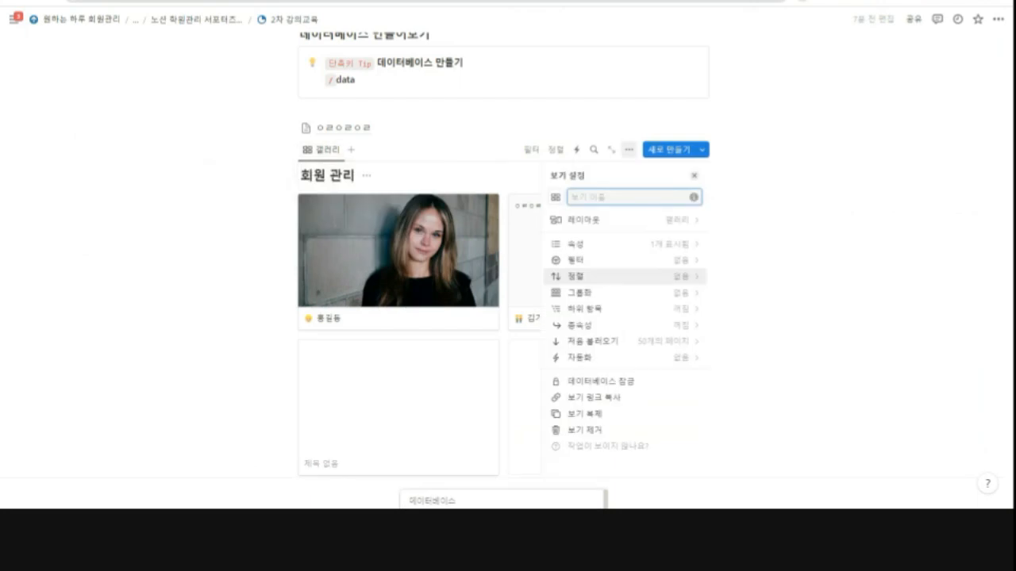
type("출석 ㅅ")
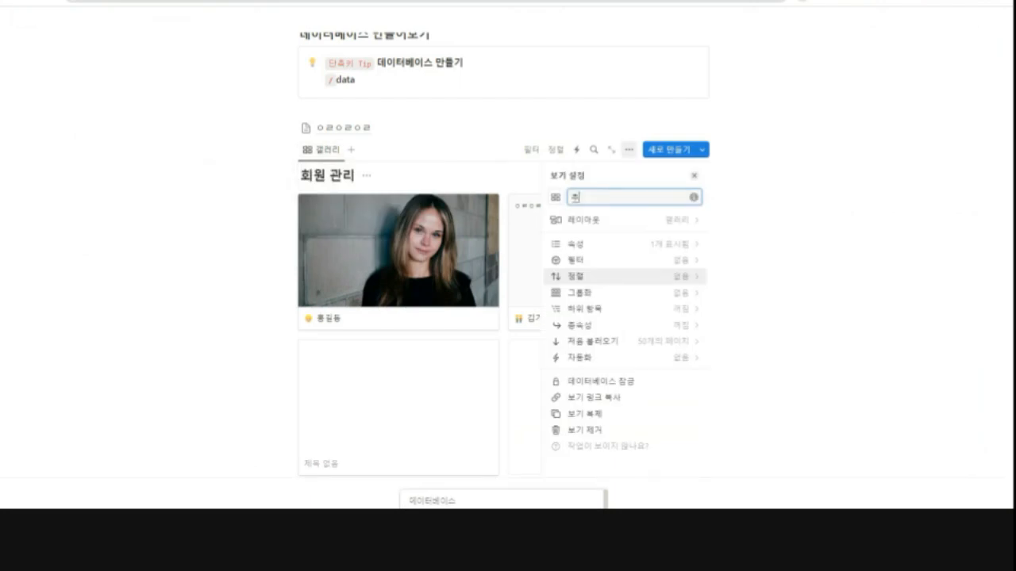
type("ㅏ진")
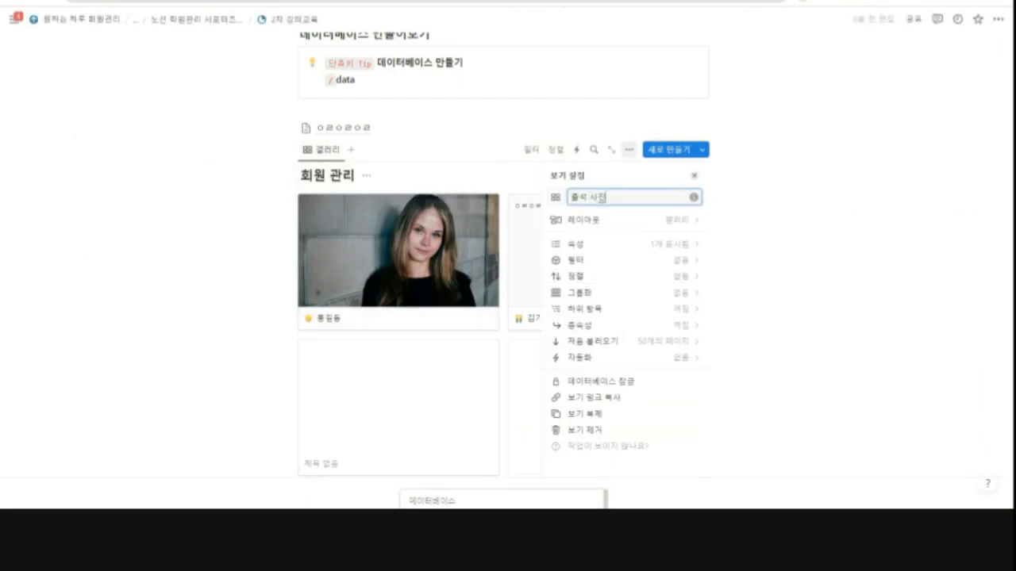
key("Escape")
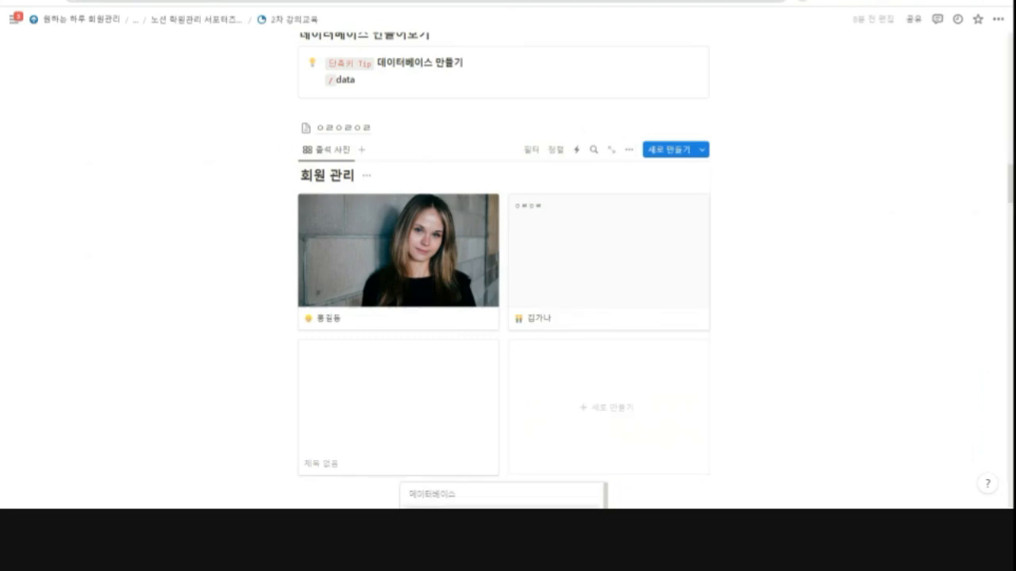
left_click(364, 180)
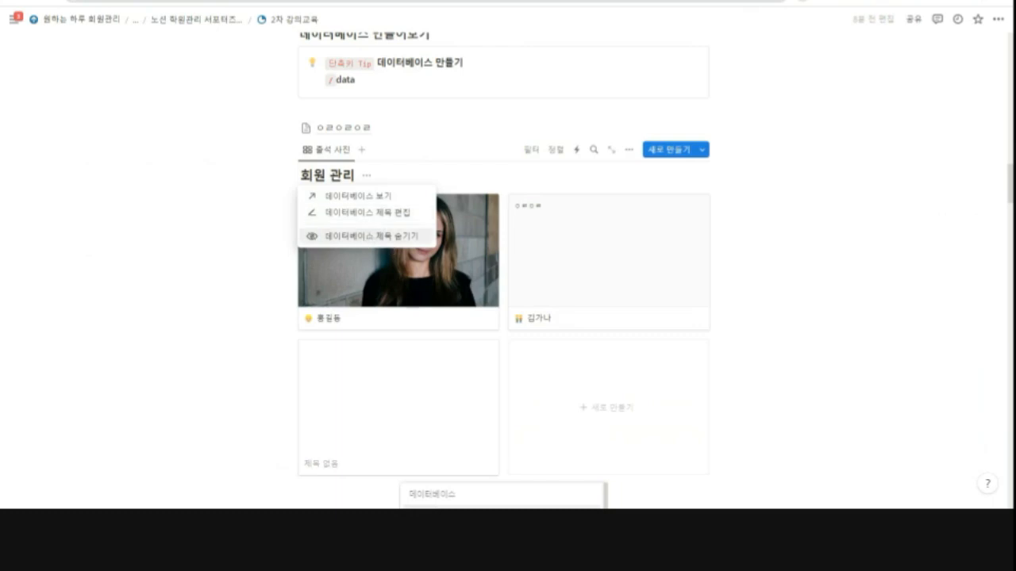
left_click(401, 236)
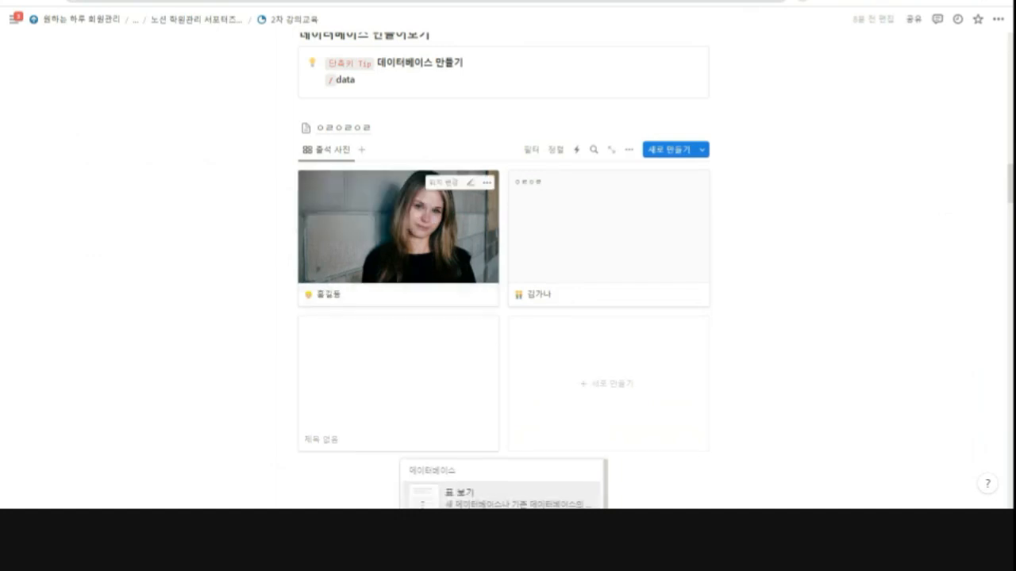